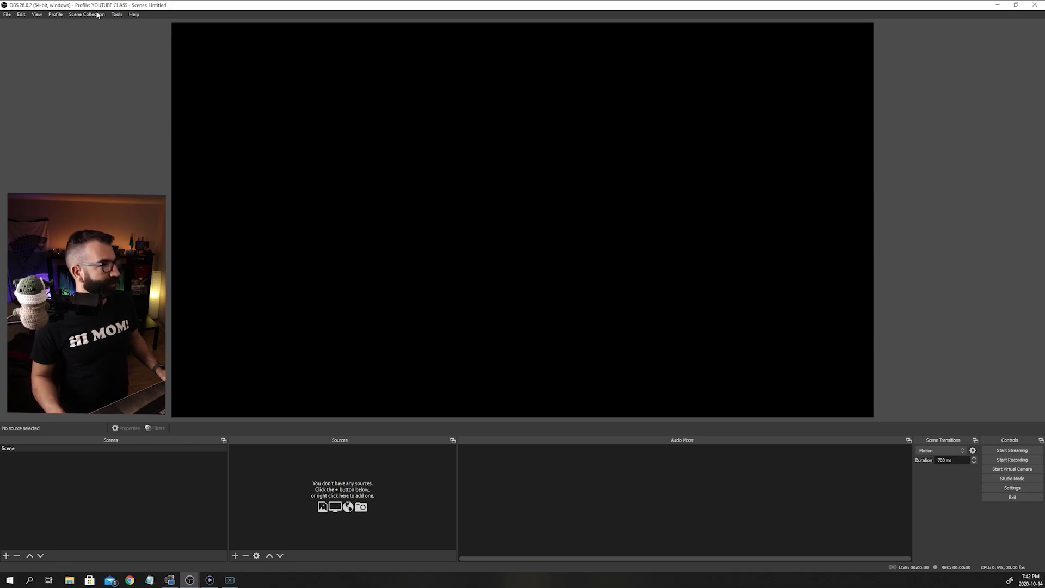
Step: Open the program's general settings and move the dialog higher on the screen
left_click(117, 14)
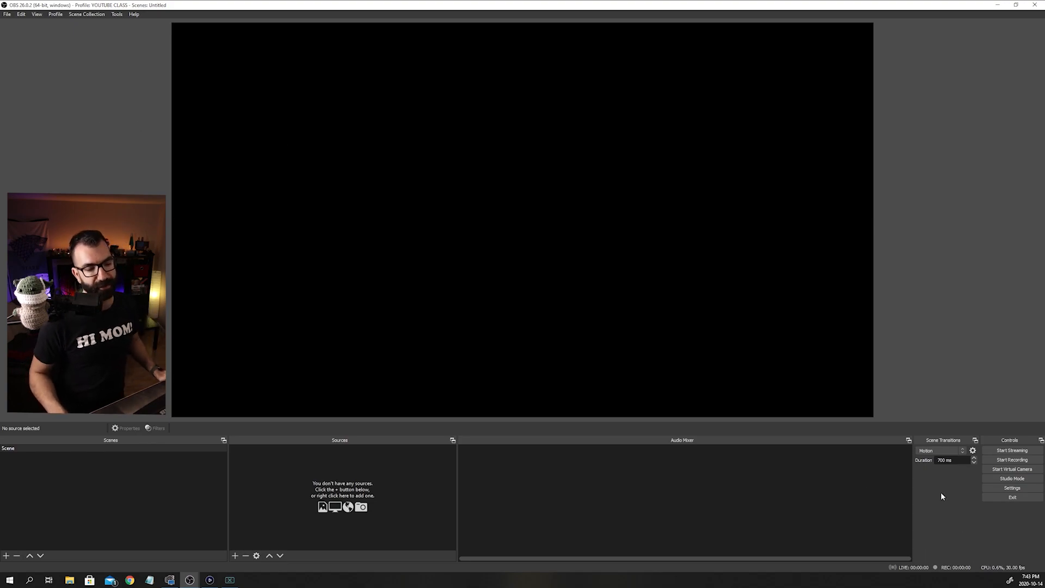
left_click(1019, 488)
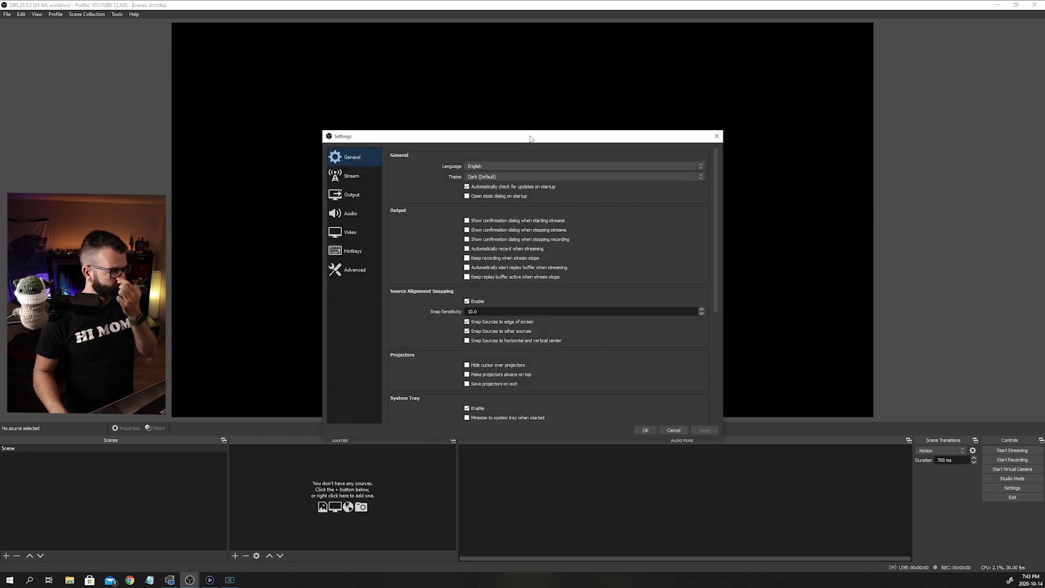
left_click_drag(524, 143, 491, 80)
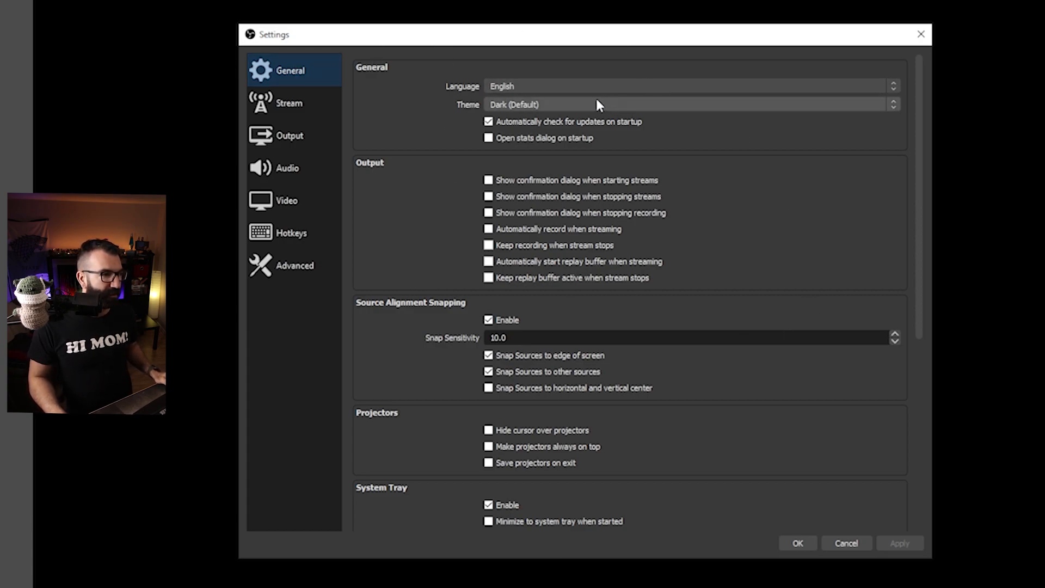
Step: Try the Rachni theme and switch back to the Dark (Default) theme
left_click(553, 104)
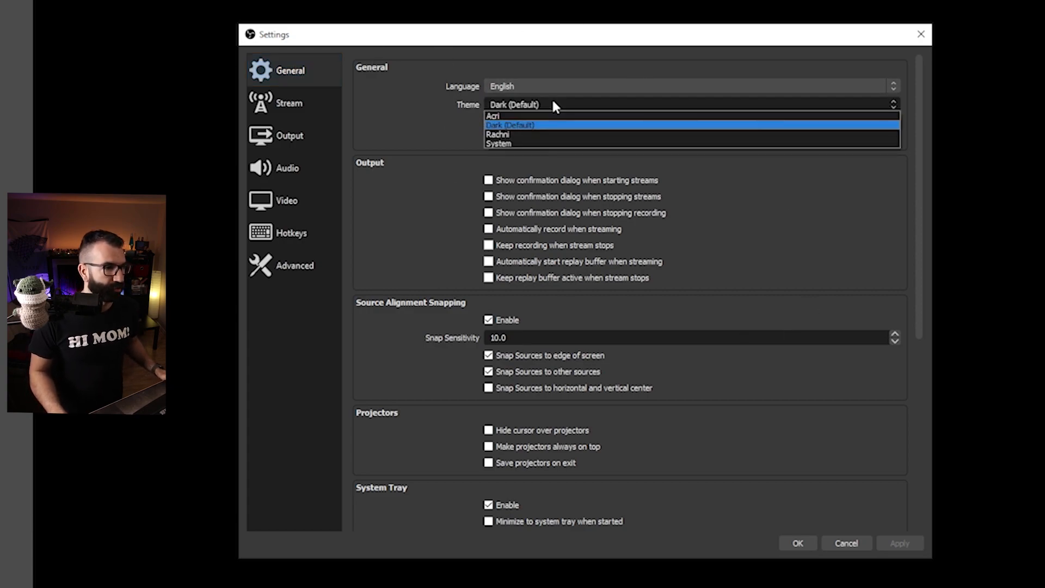
left_click(507, 134)
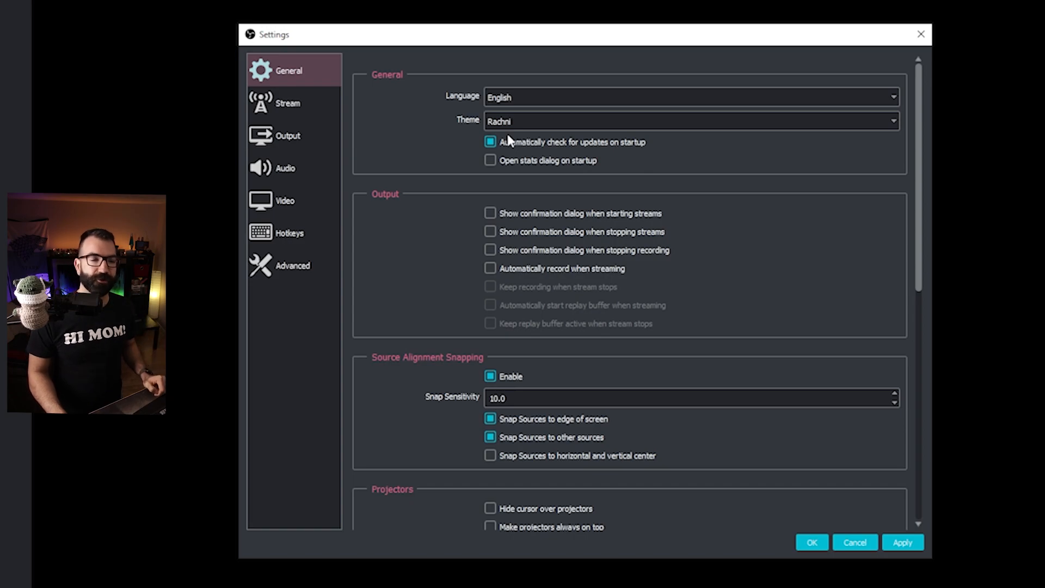
left_click(526, 120)
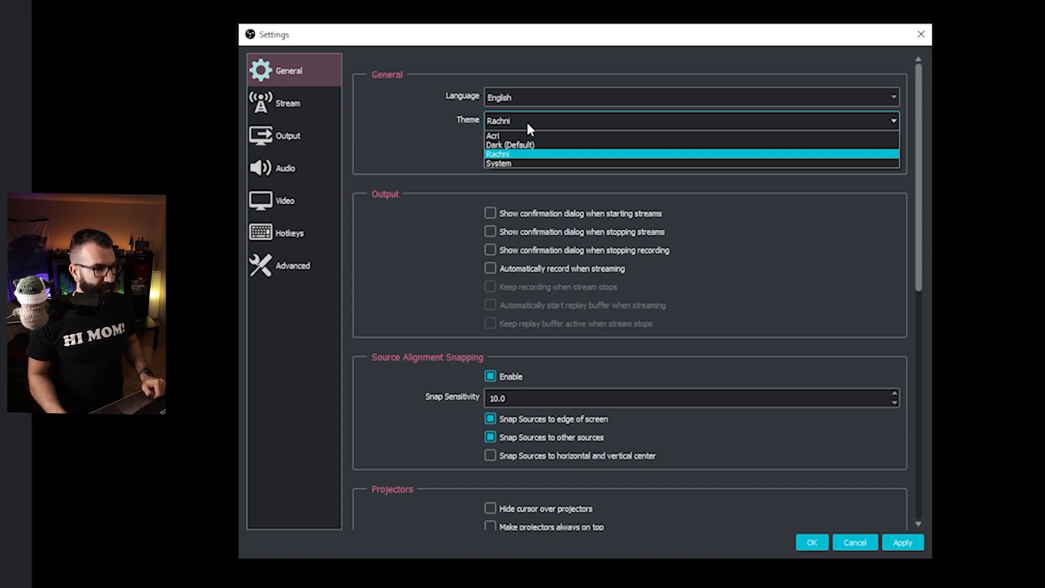
left_click(556, 151)
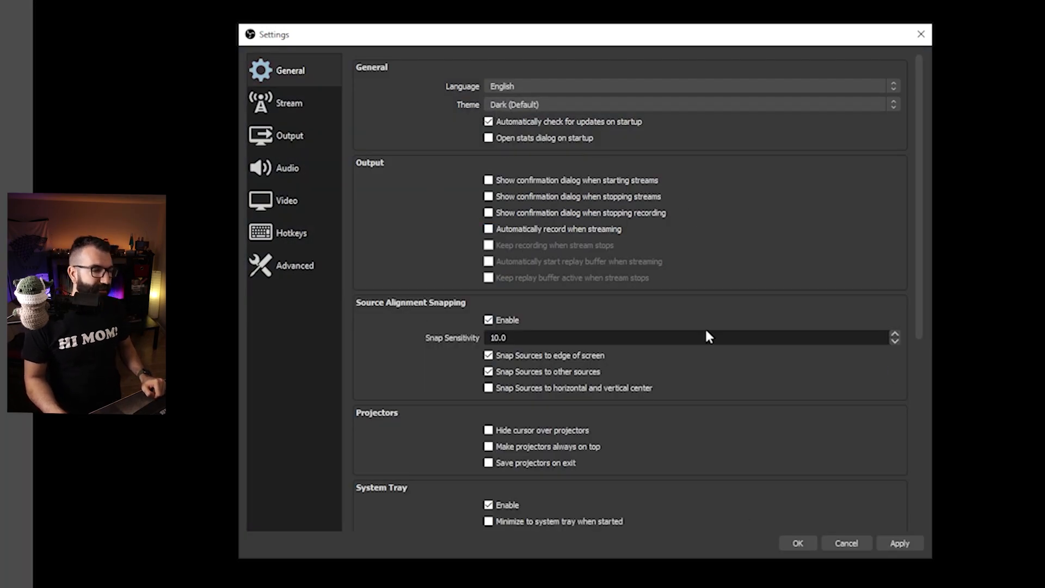
Step: Look through the general options and the streaming service settings, and open the output settings
scroll(869, 301, "down", 5)
scroll(926, 447, "up", 5)
left_click(287, 104)
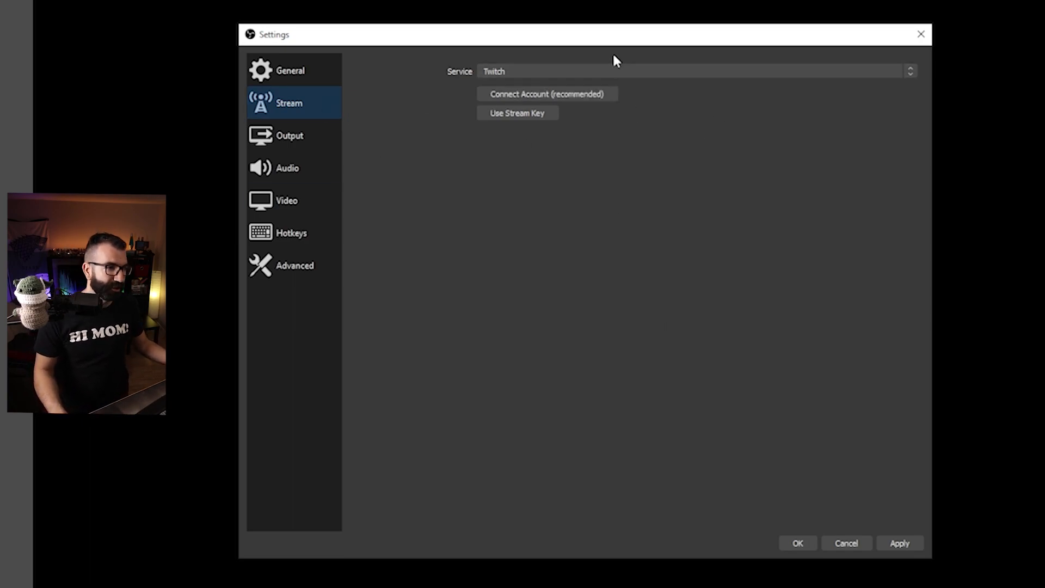
left_click(300, 143)
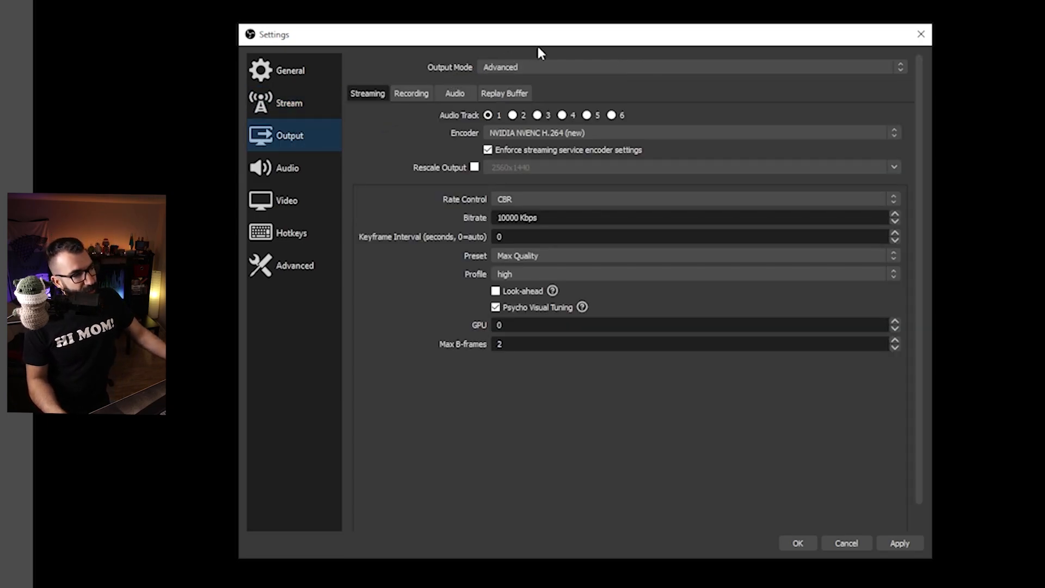
Step: Show the output settings in Simple mode and return the output mode to Advanced
left_click(537, 66)
left_click(525, 76)
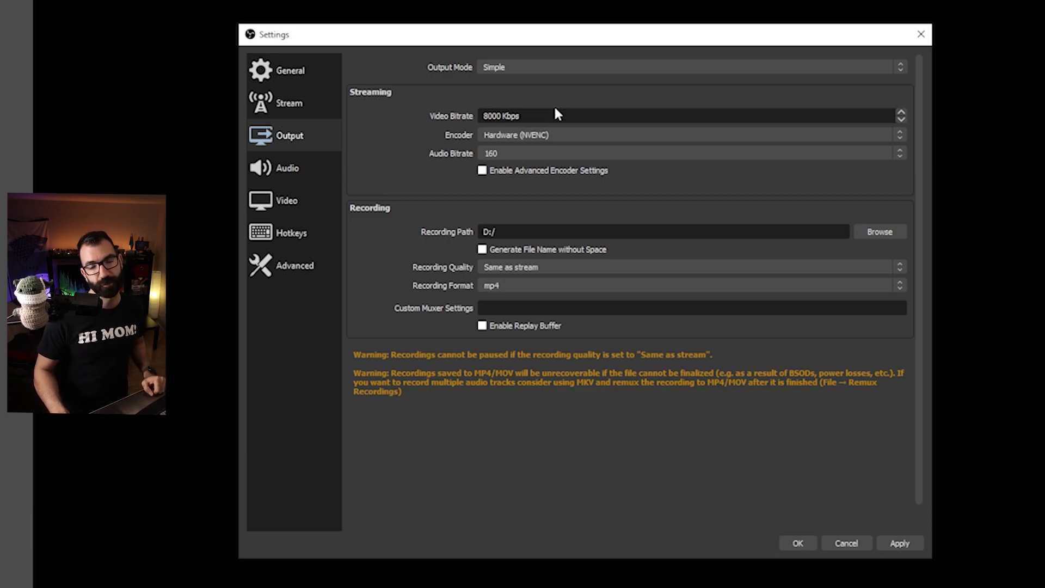
left_click(552, 65)
left_click(531, 88)
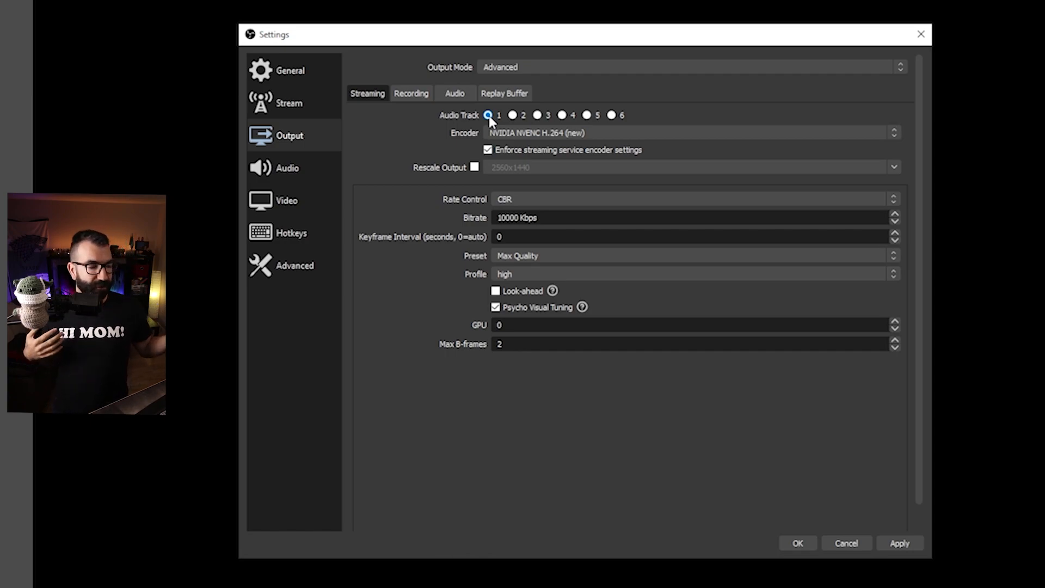
Step: Set the streaming output to audio track 1 and the NVIDIA NVENC H.264 (new) encoder
left_click(513, 115)
left_click(487, 115)
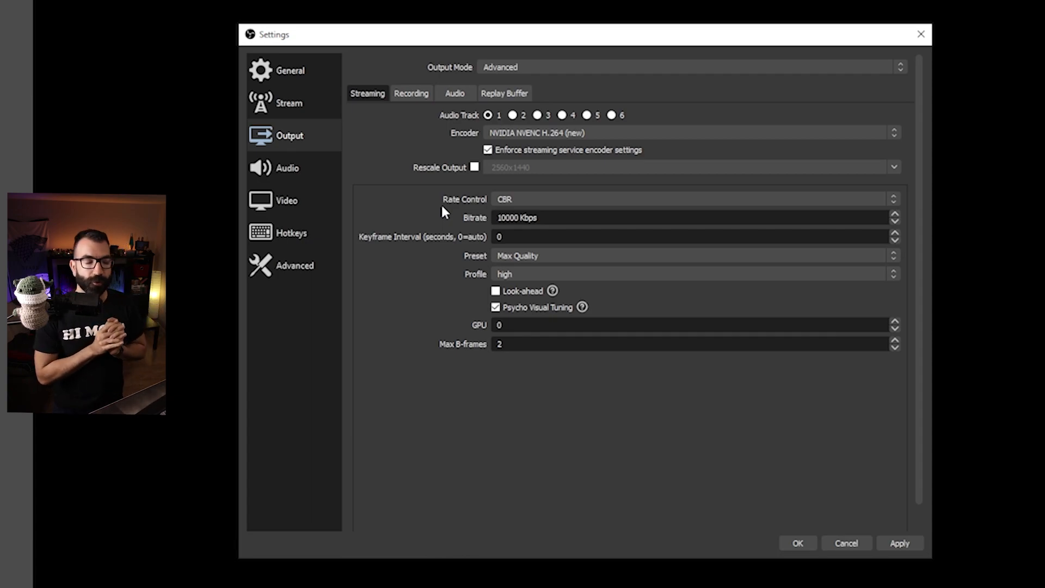
left_click(610, 133)
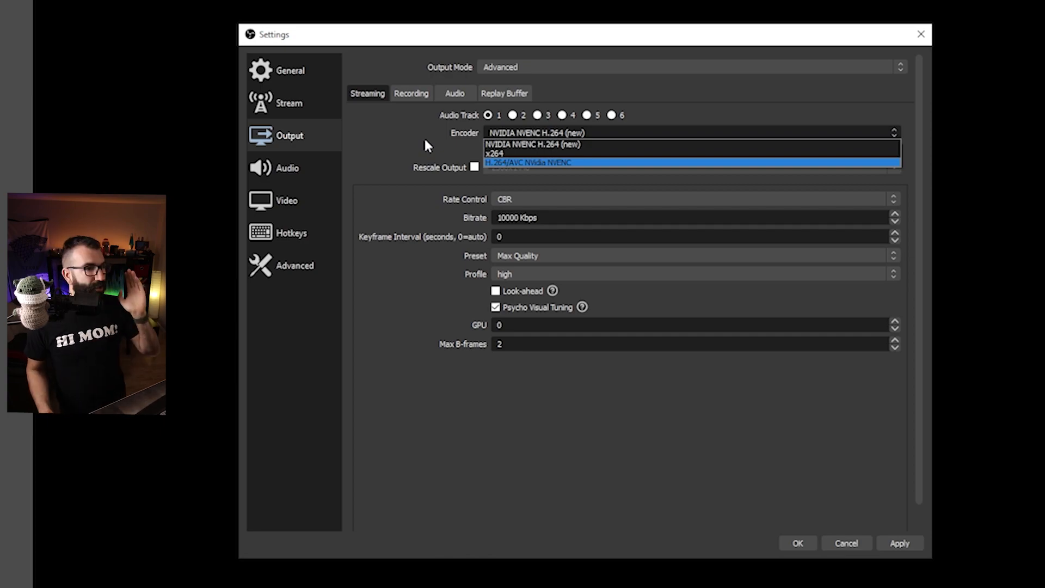
left_click(506, 144)
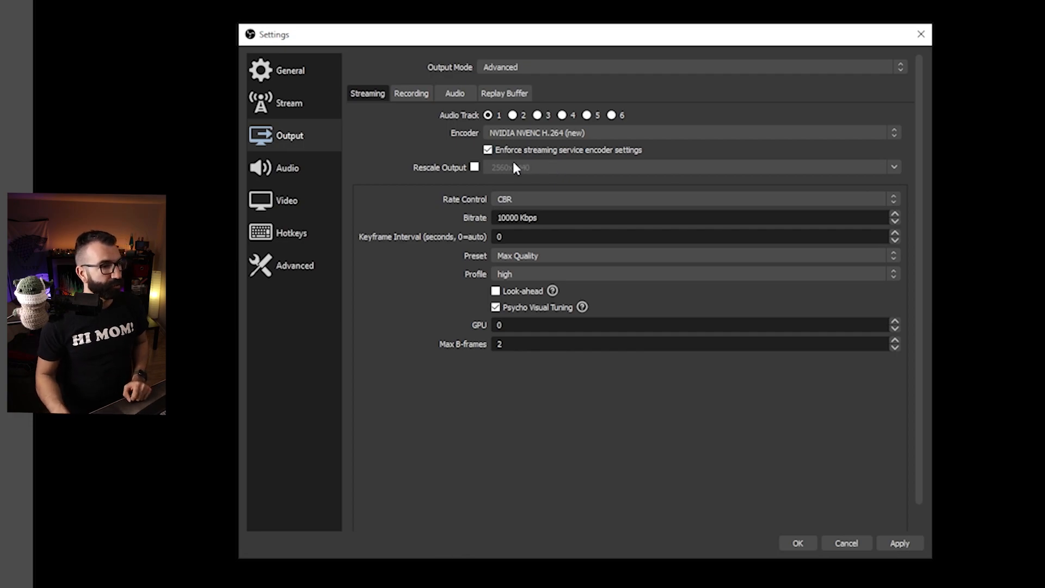
Step: Rescale the streaming output to 1920x1080 and set a bitrate of 4500 Kbps with the Quality preset
left_click(475, 168)
left_click(561, 167)
left_click(899, 165)
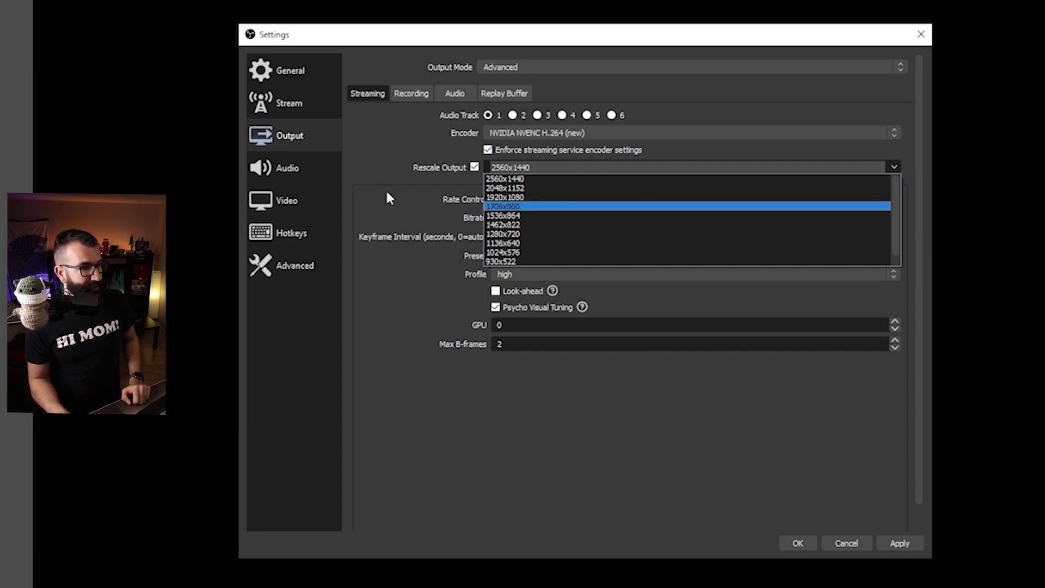
key("Return")
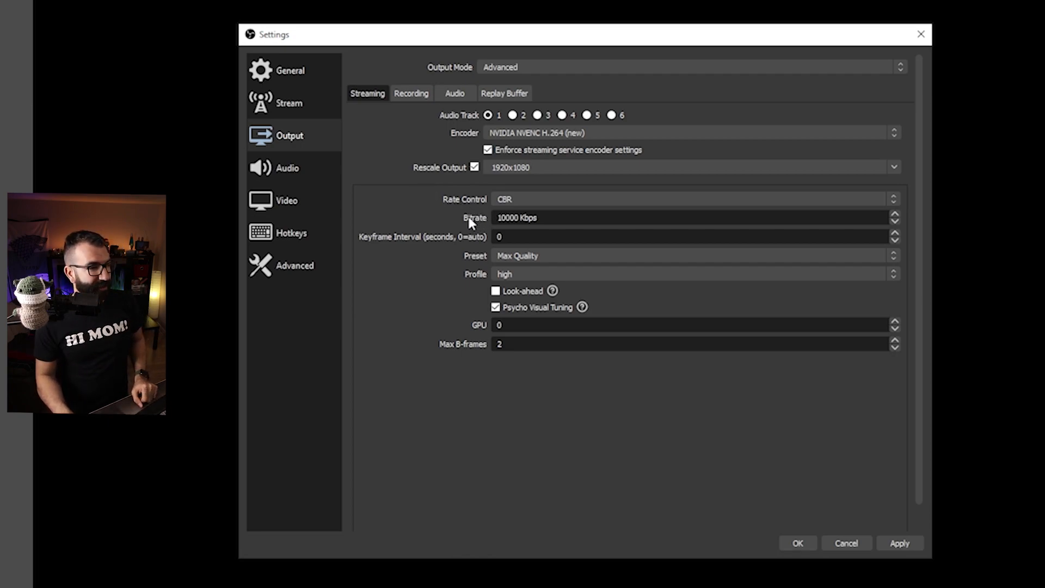
double_click(507, 218)
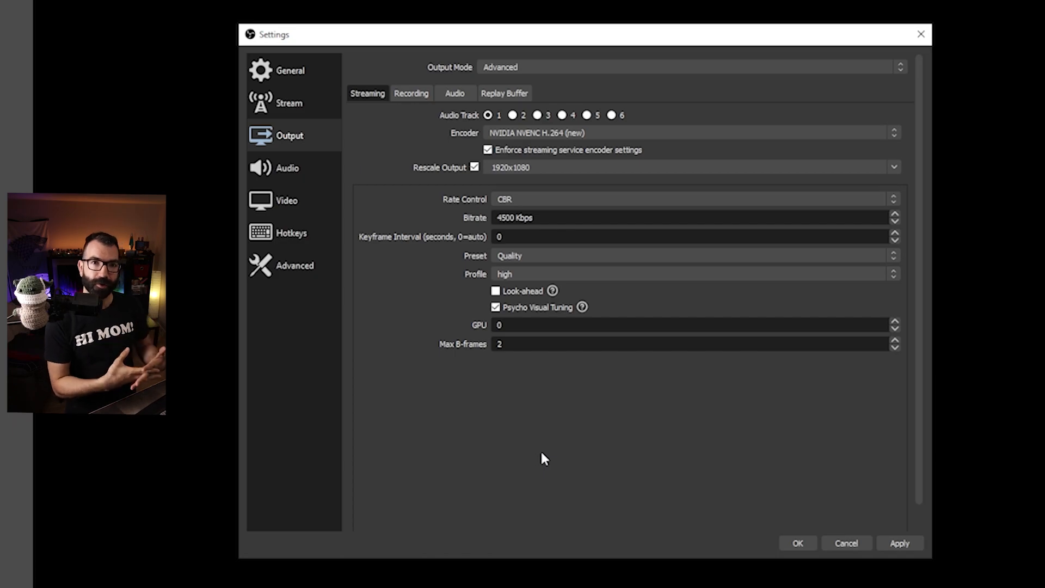
Step: Switch to the browser to check Twitch's recommended keyframe interval for NVENC 1080p 30fps, and return to the OBS output settings
key("alt+Tab")
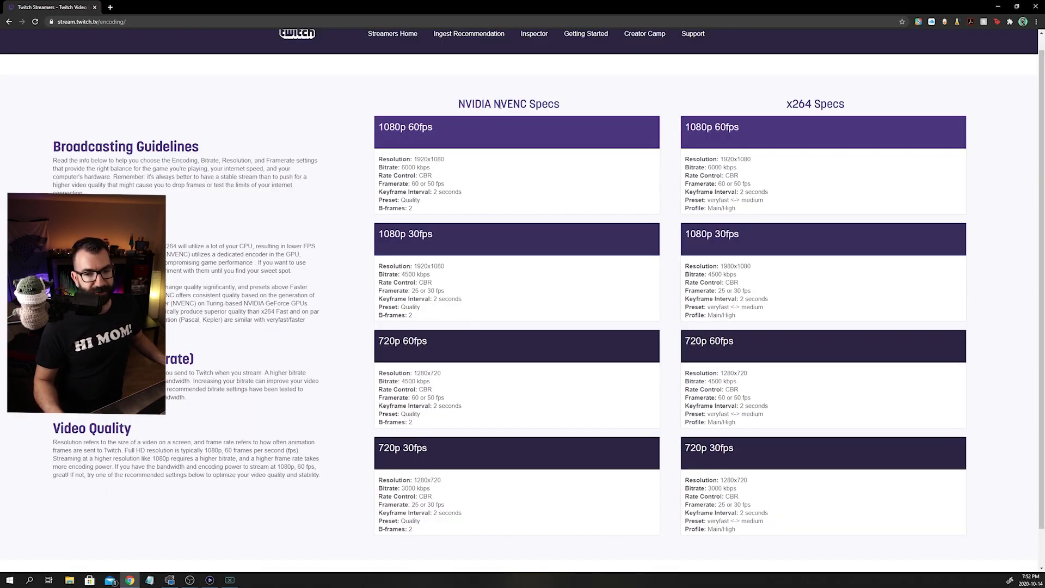
double_click(435, 299)
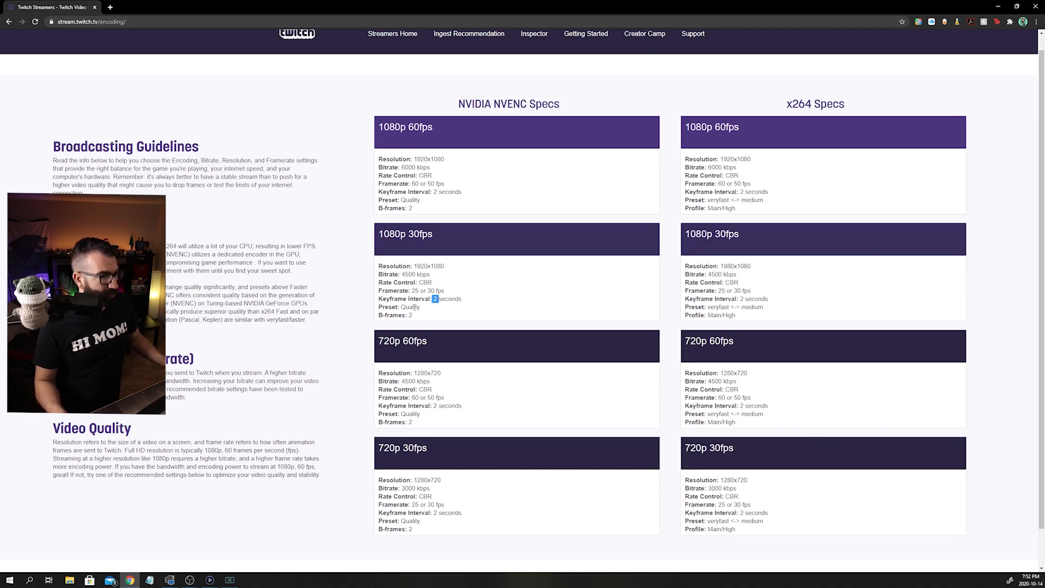
left_click(1016, 7)
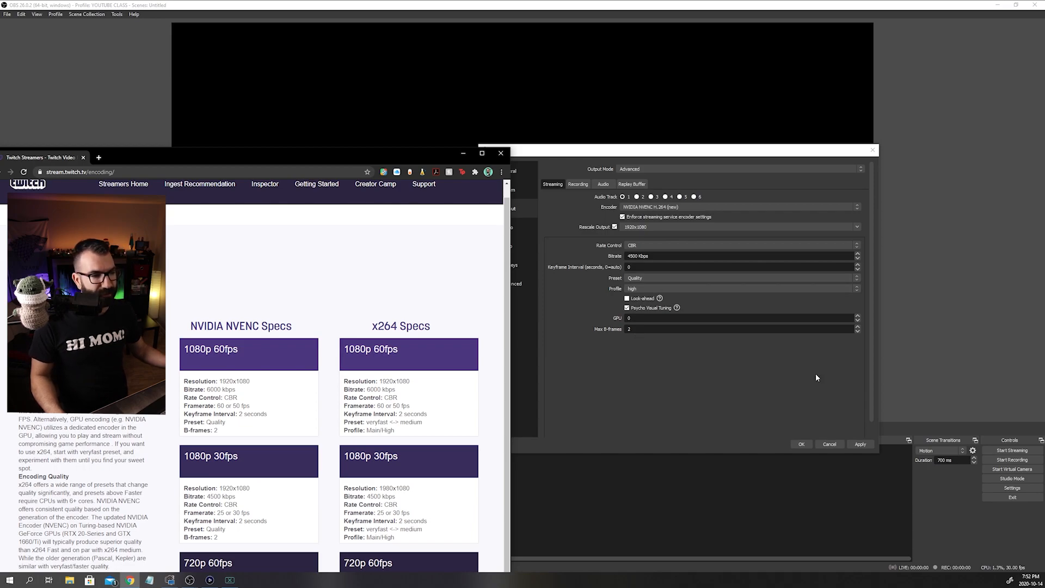
left_click(722, 374)
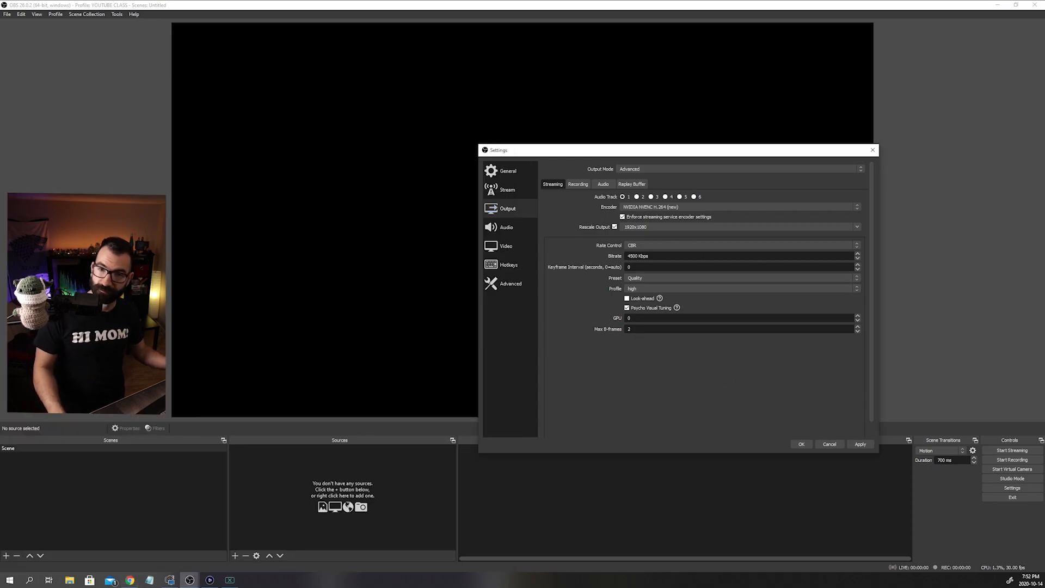
left_click_drag(743, 146, 576, 87)
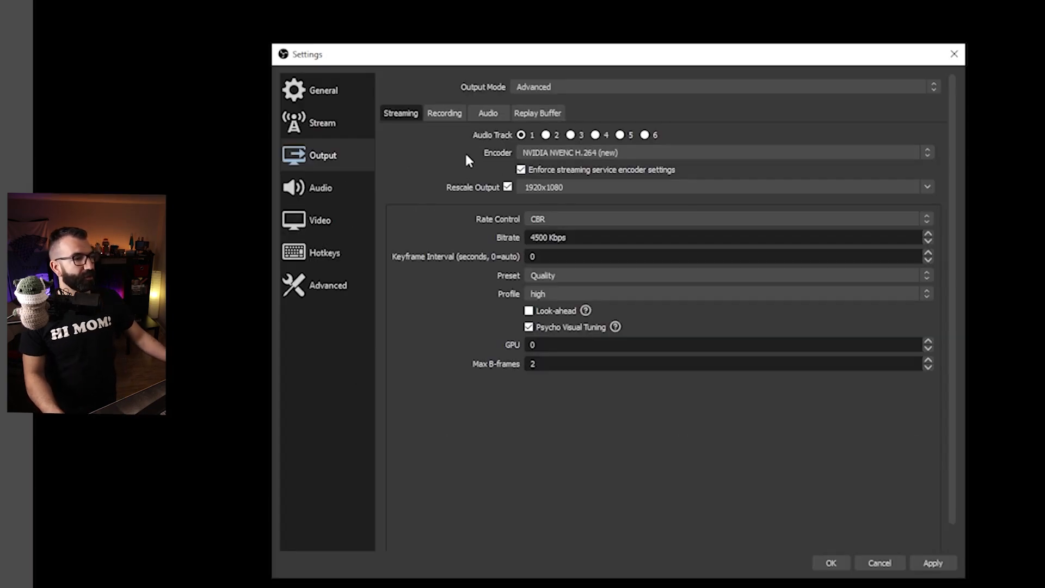
Step: In the recording output settings, choose the Standard type and check the recording path and format
left_click(444, 113)
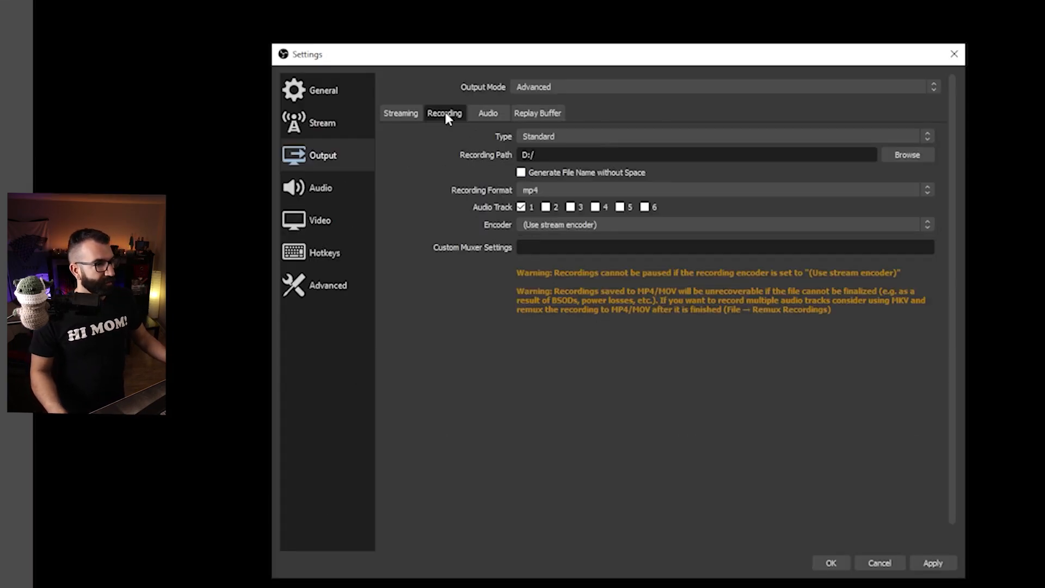
left_click(597, 134)
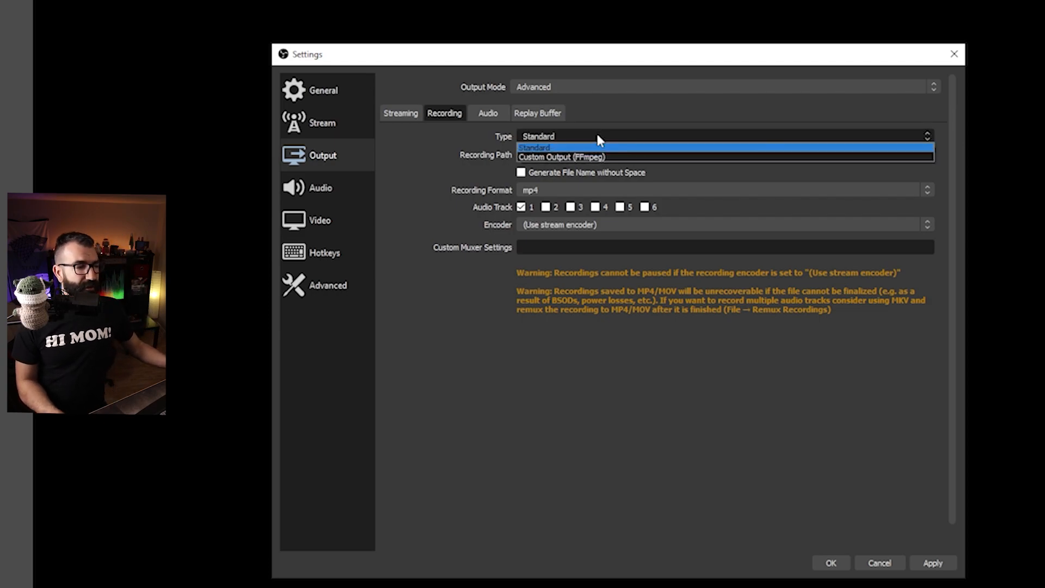
left_click(574, 149)
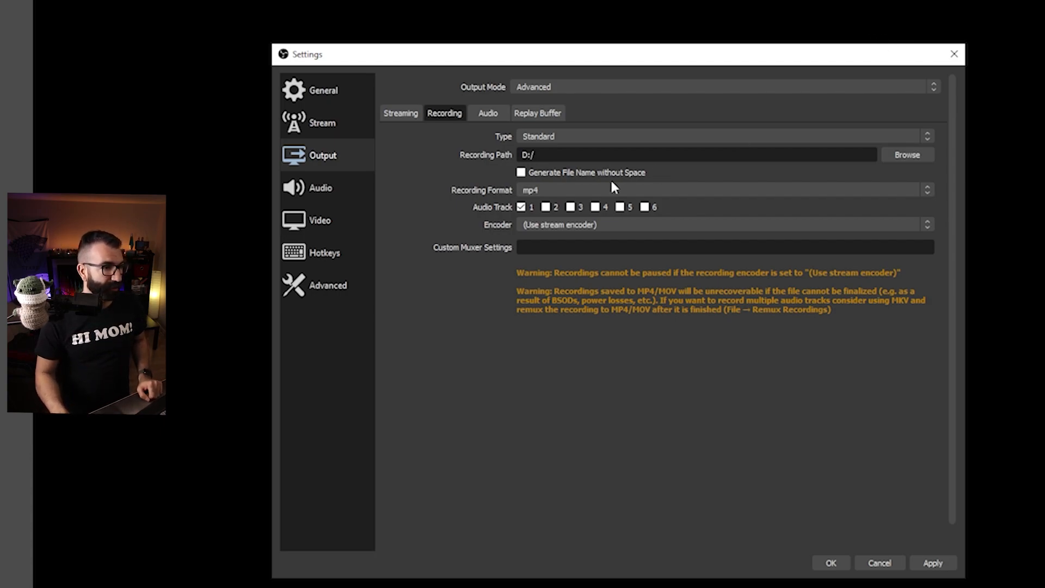
left_click(567, 156)
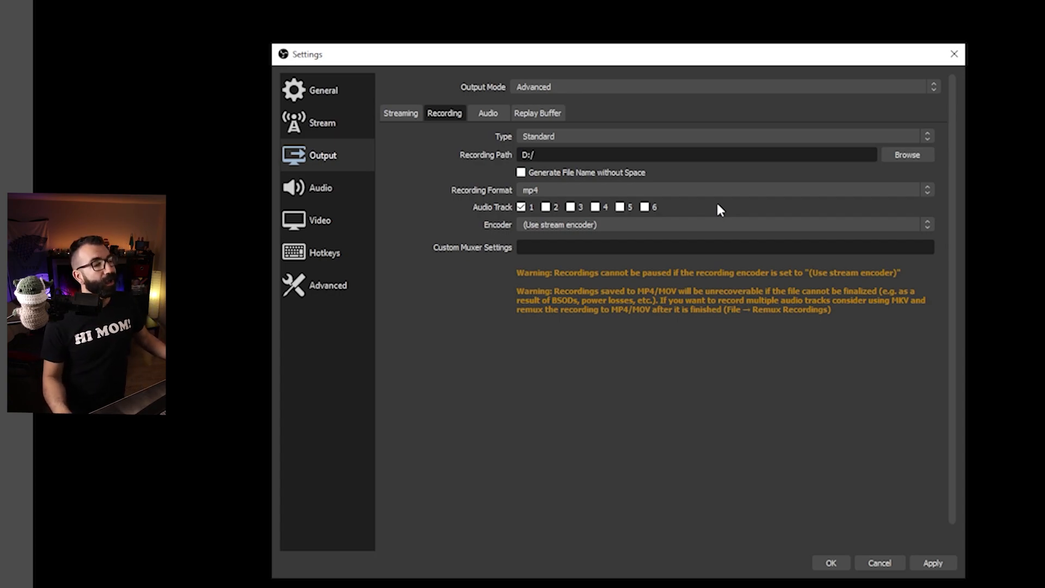
left_click(554, 189)
Step: Enable audio tracks 2 through 6 for the recording in addition to track 1
left_click(546, 211)
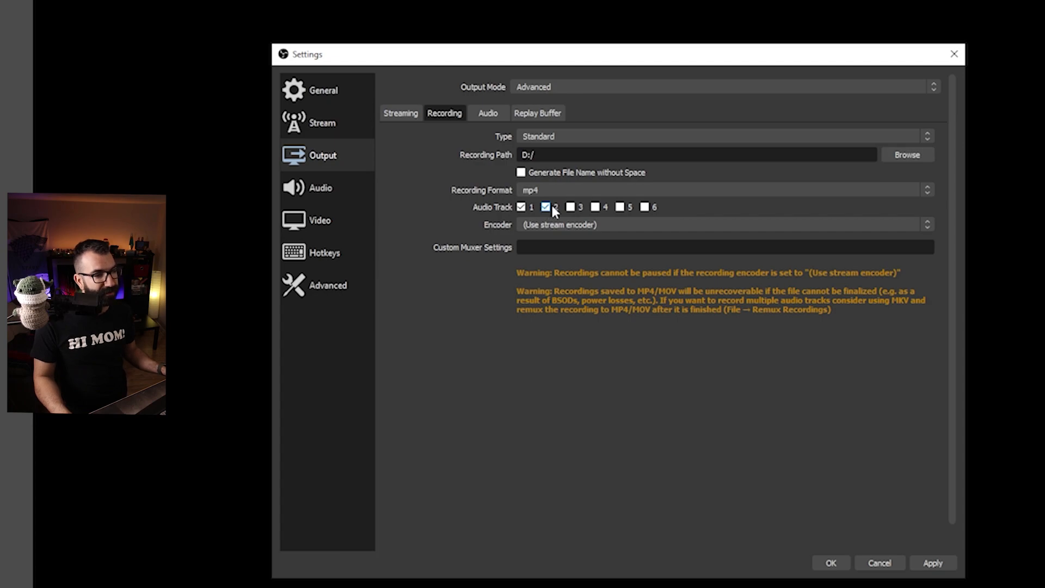
left_click(602, 208)
left_click(620, 207)
left_click(645, 207)
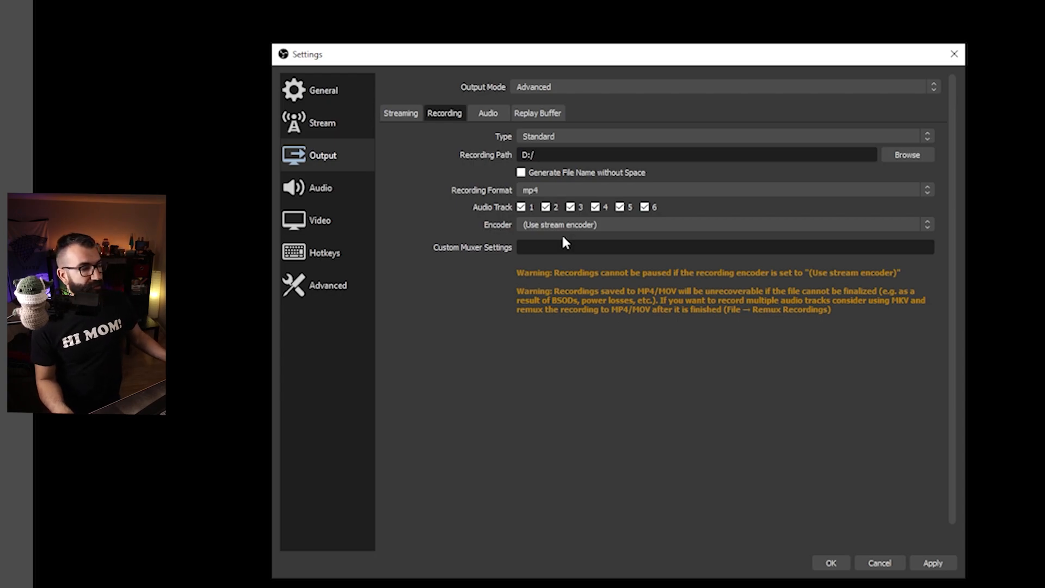
Step: Review the available recording encoders and select (Use stream encoder)
left_click(616, 224)
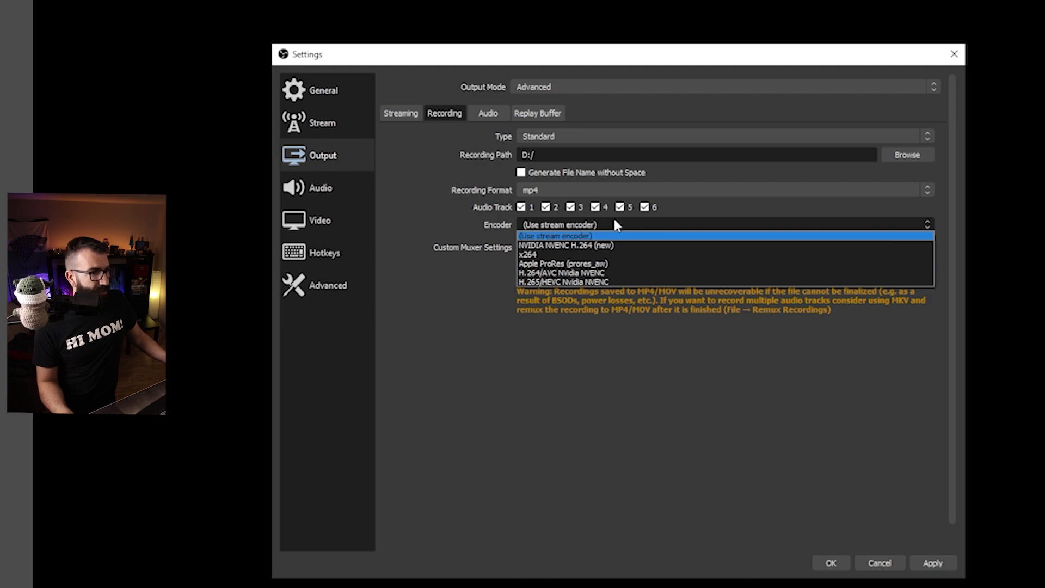
left_click(613, 217)
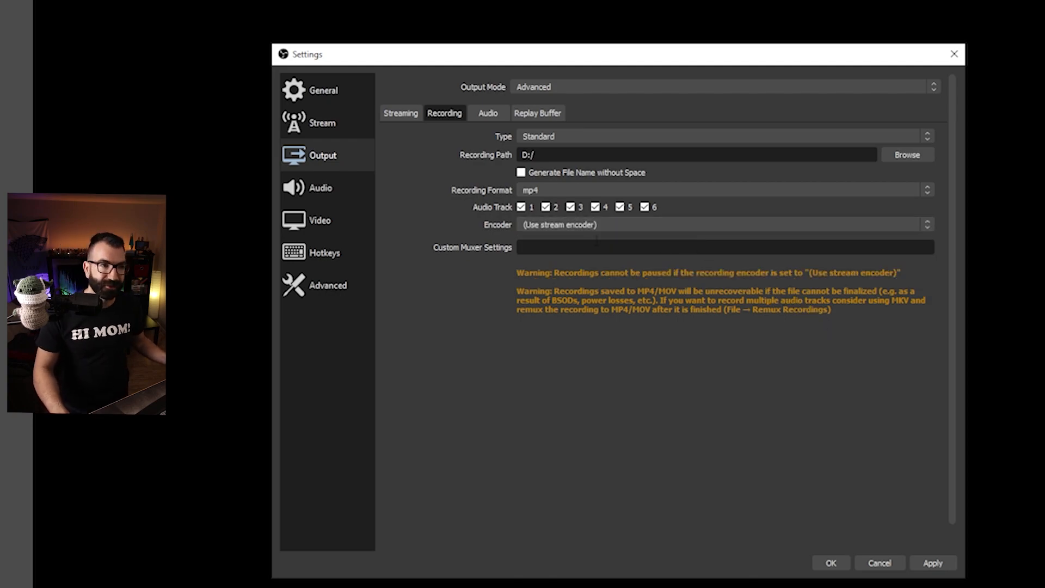
left_click(590, 229)
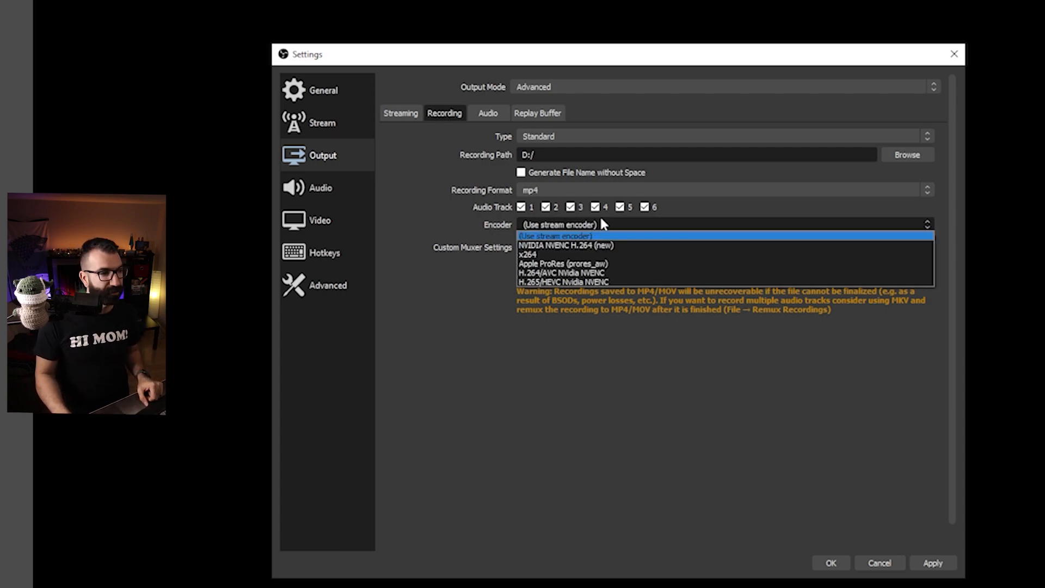
left_click(577, 237)
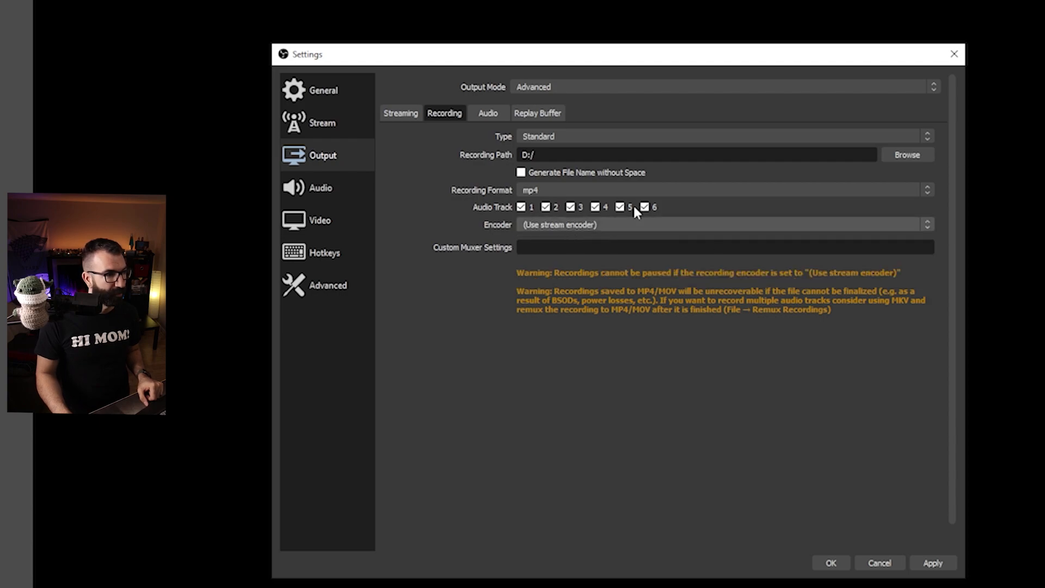
Step: Review the audio bitrate settings of the output tracks and enable the replay buffer
left_click(489, 113)
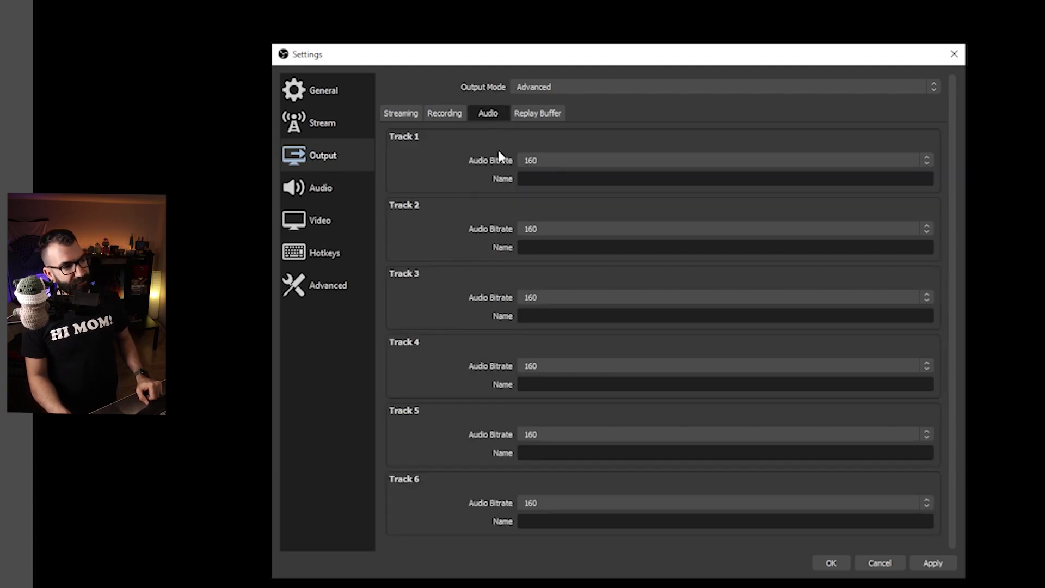
left_click(537, 113)
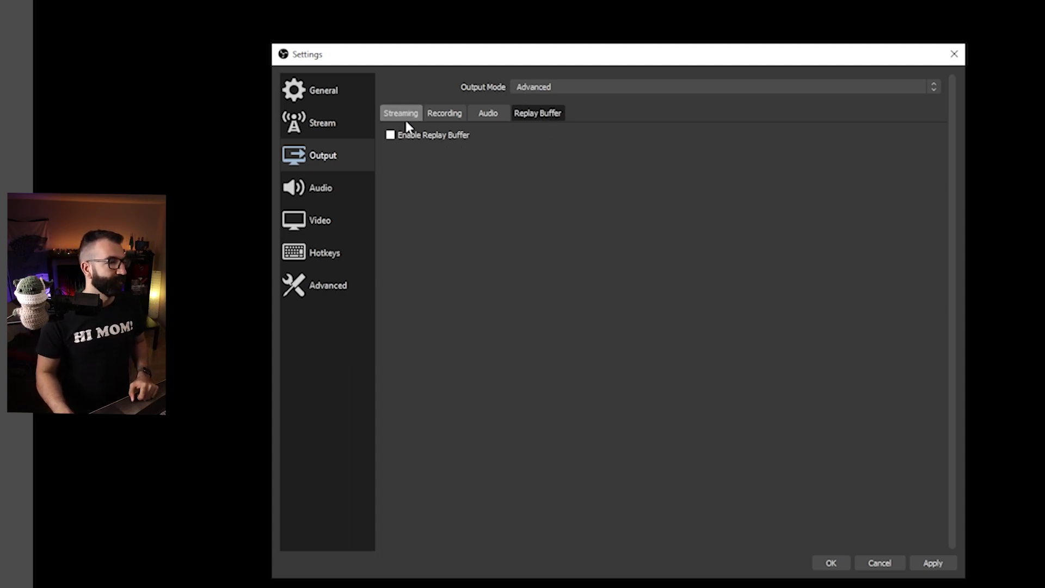
left_click(390, 135)
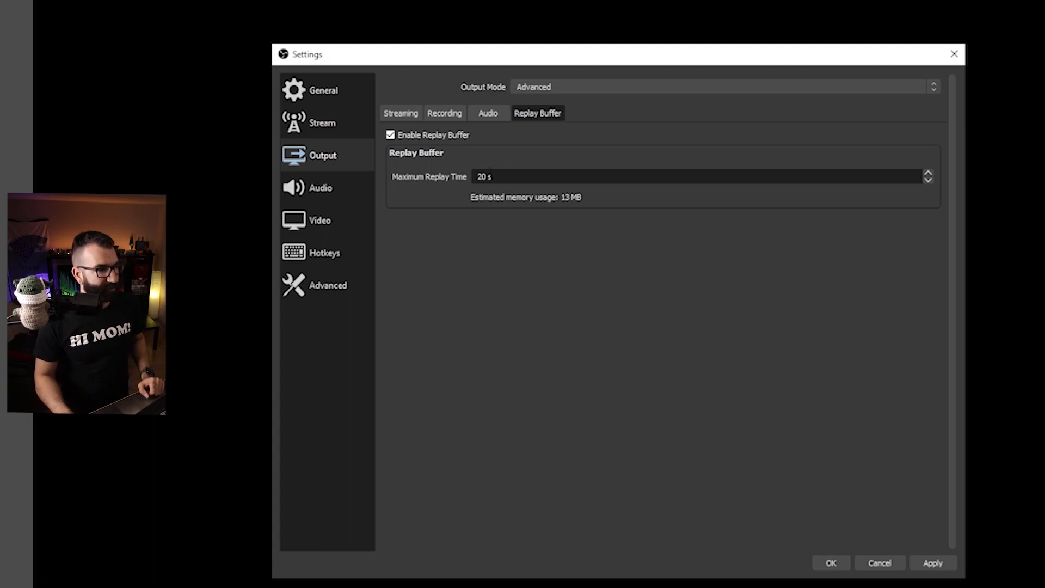
Step: Set the replay buffer's maximum replay time to 60 s
double_click(482, 176)
type("60")
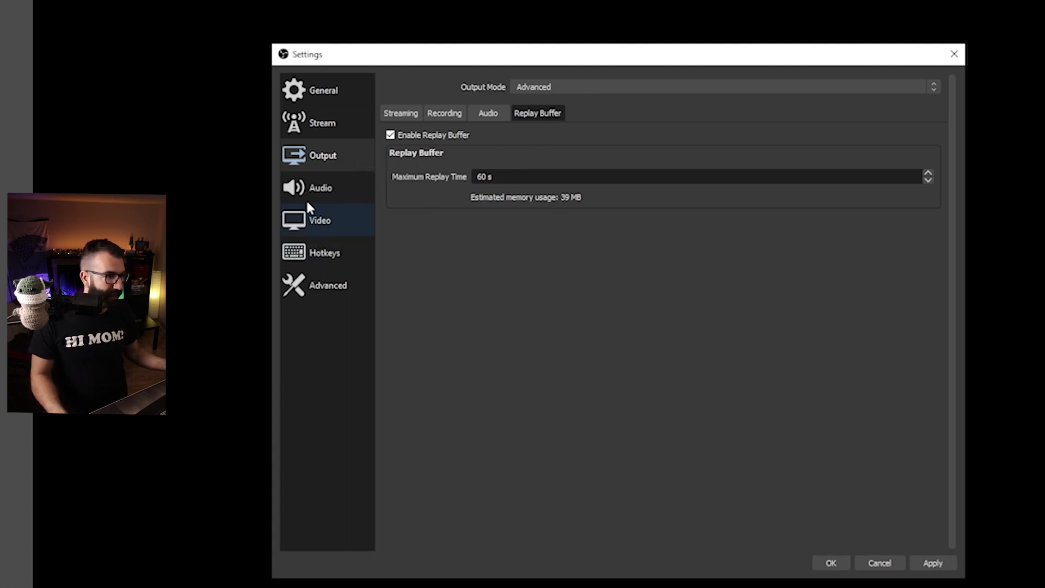
Step: In the audio settings, set the monitoring device to System (2- TC-Helicon GoXLR)
left_click(323, 187)
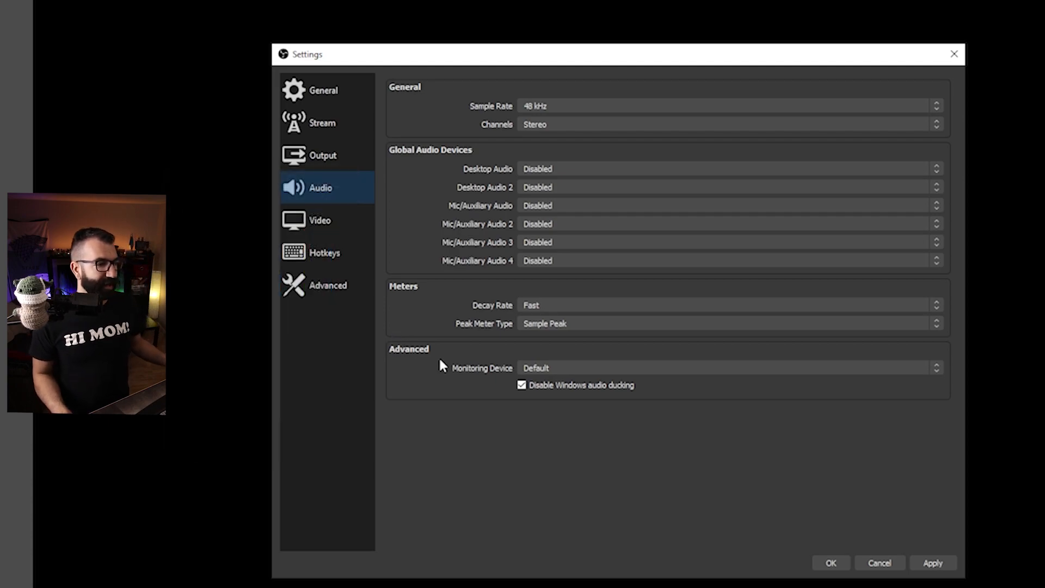
left_click(544, 368)
left_click(549, 368)
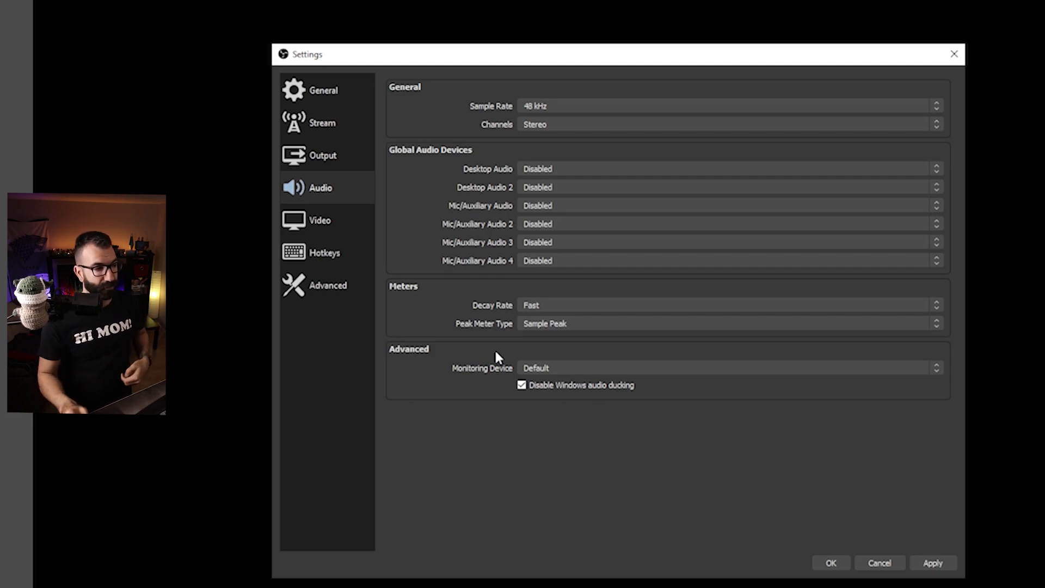
left_click(549, 368)
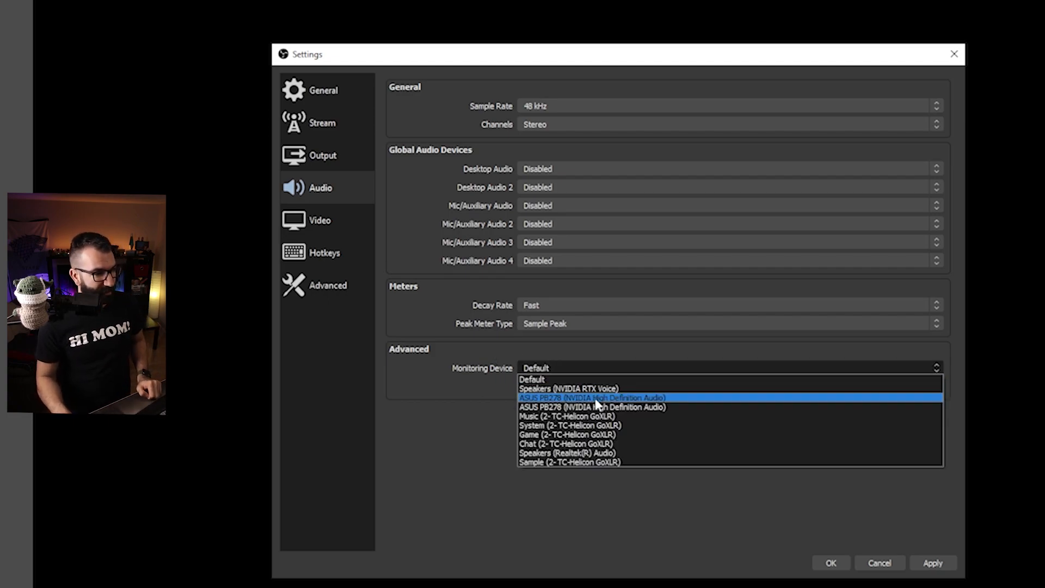
left_click(539, 425)
left_click(584, 369)
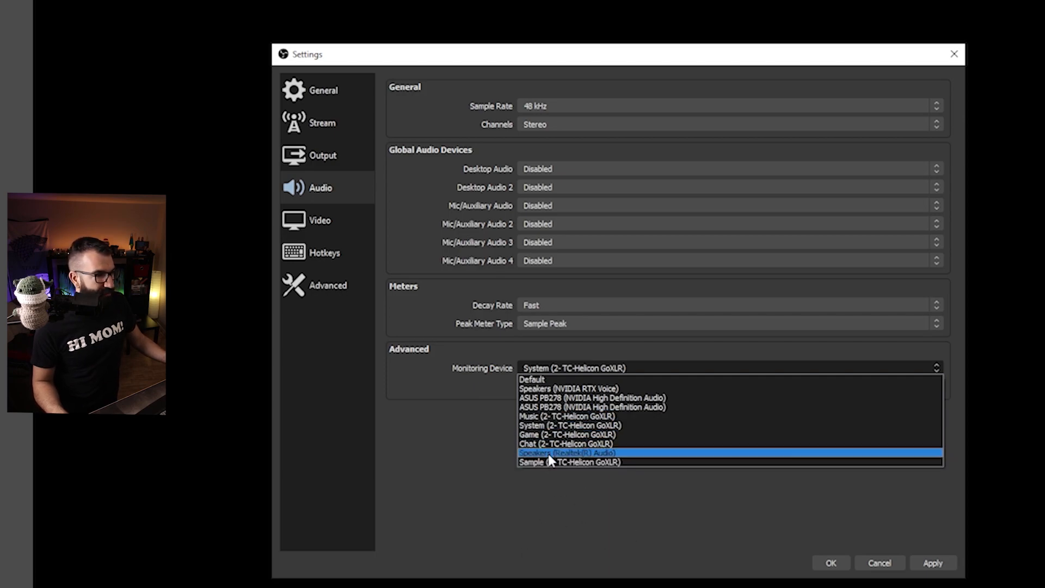
left_click(549, 425)
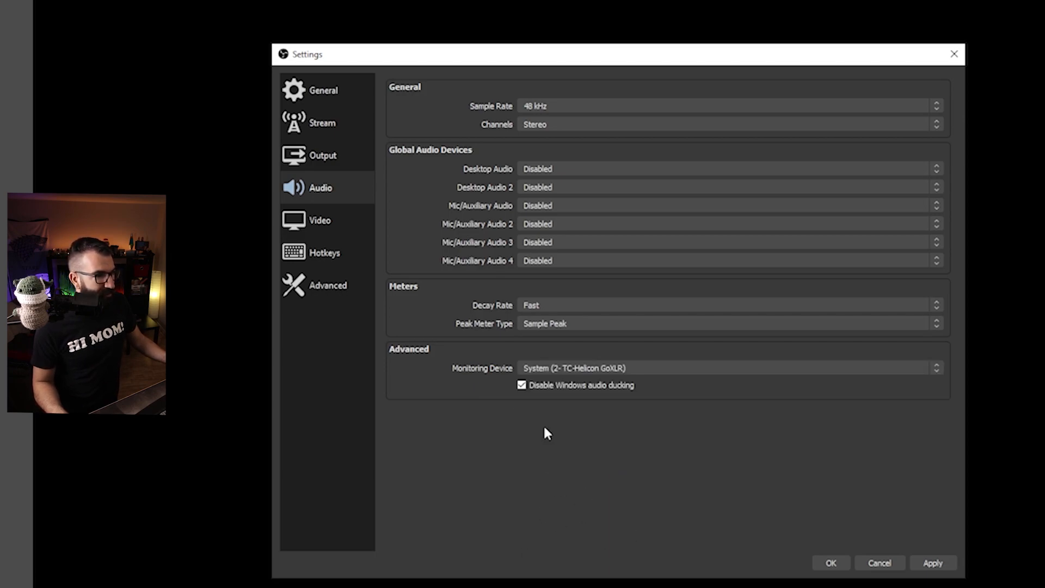
Step: In the video settings, set the base canvas and output resolutions to 1920x1080, check the frame rate, and save the settings
left_click(341, 225)
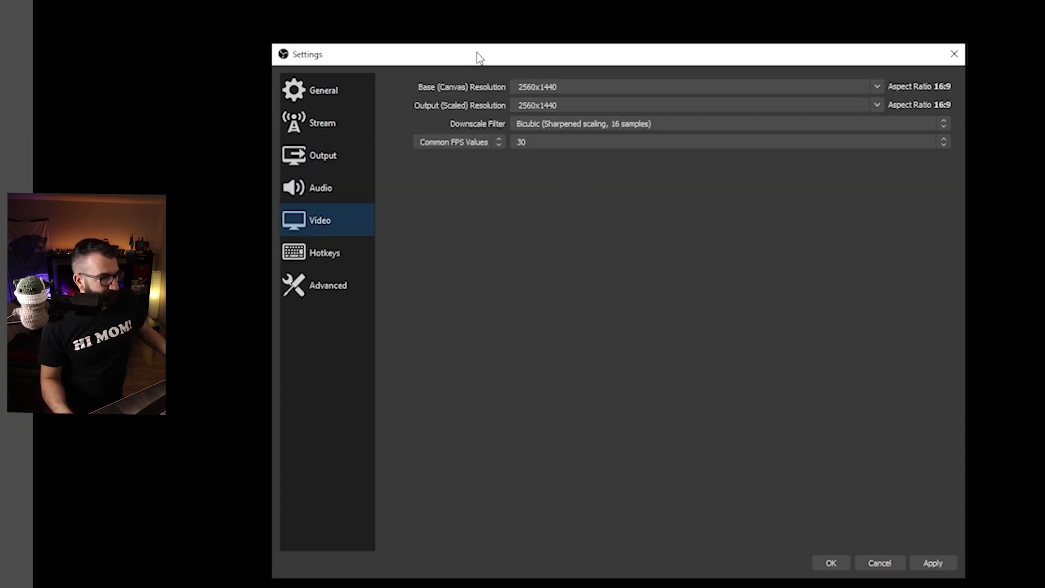
left_click_drag(475, 55, 478, 42)
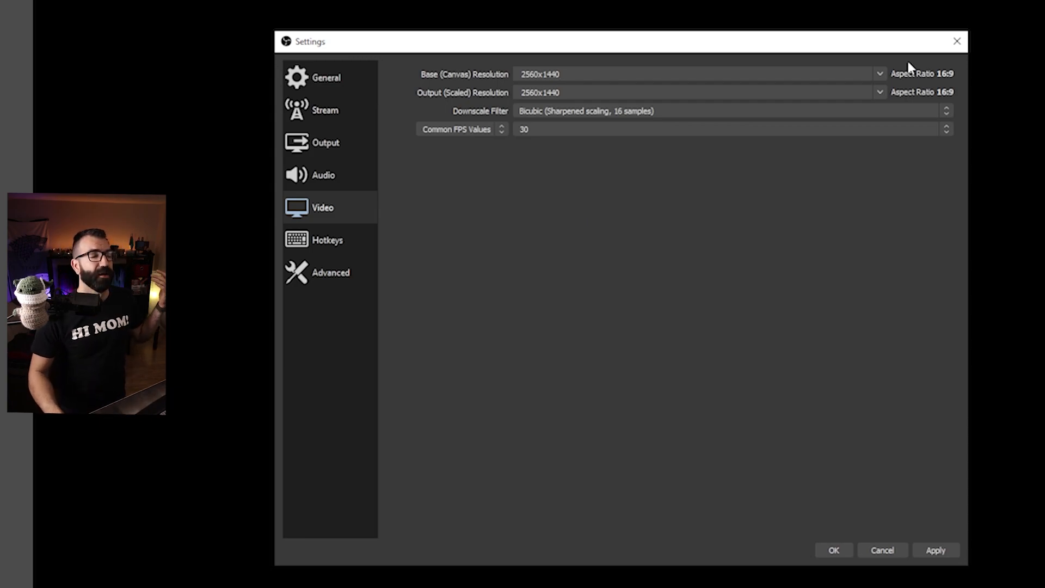
left_click(880, 72)
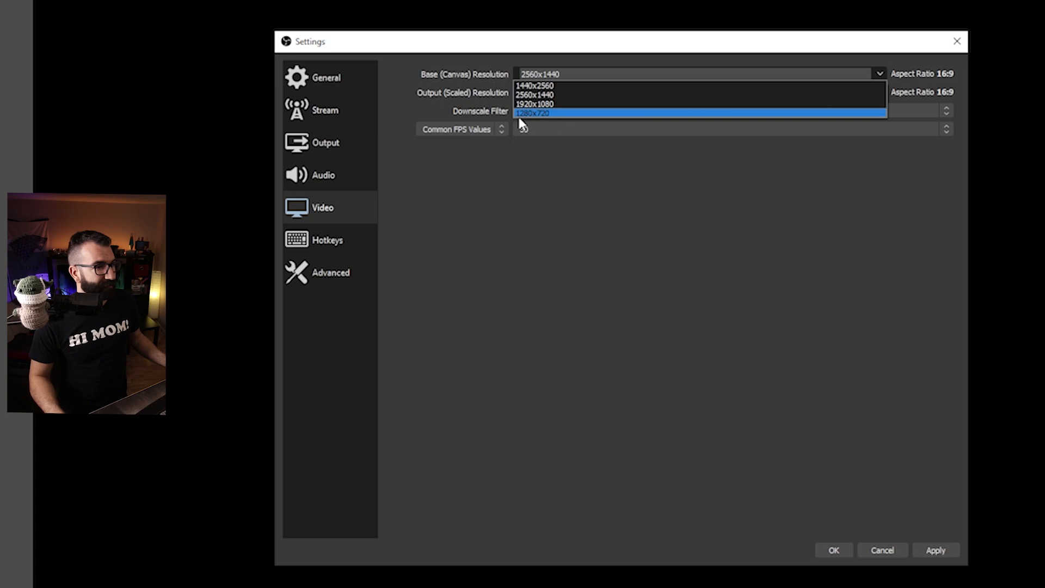
left_click(550, 106)
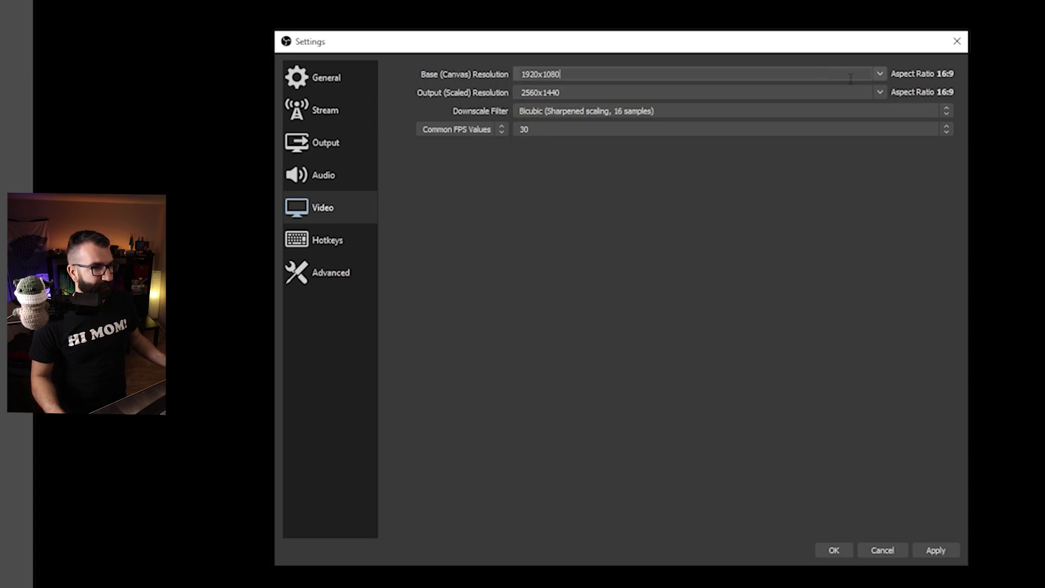
left_click(879, 92)
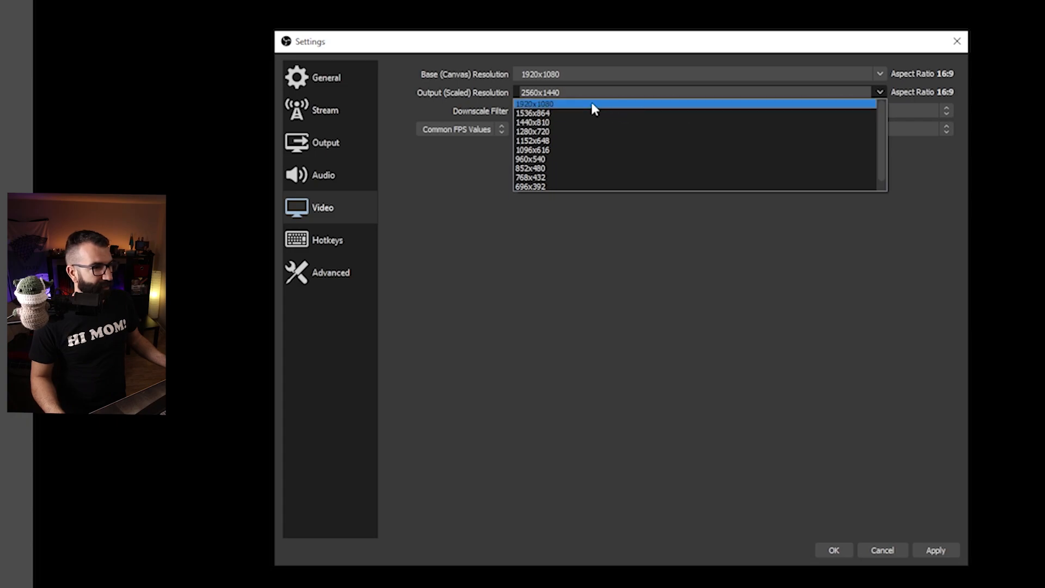
left_click(592, 104)
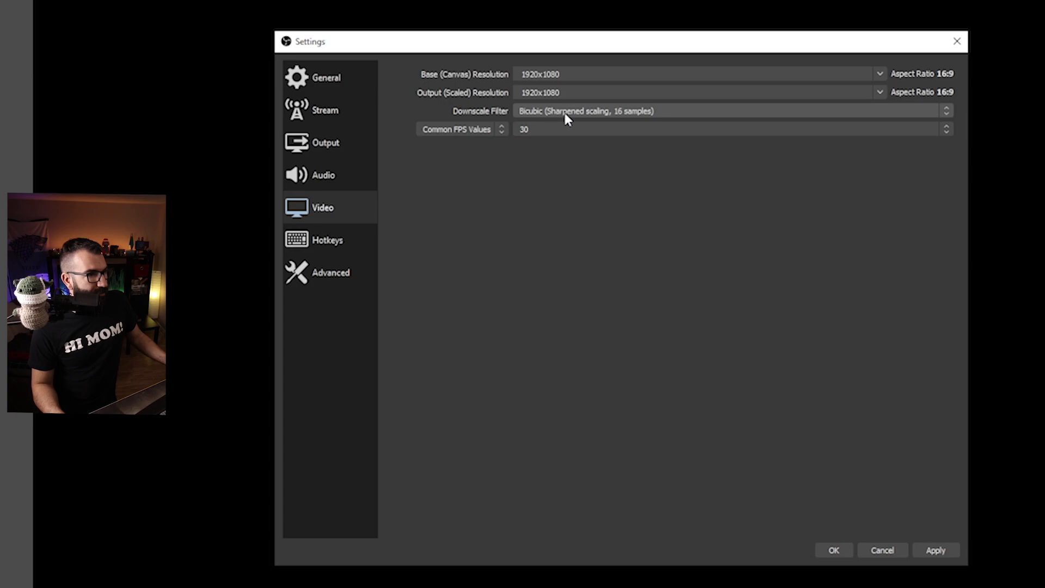
left_click(566, 126)
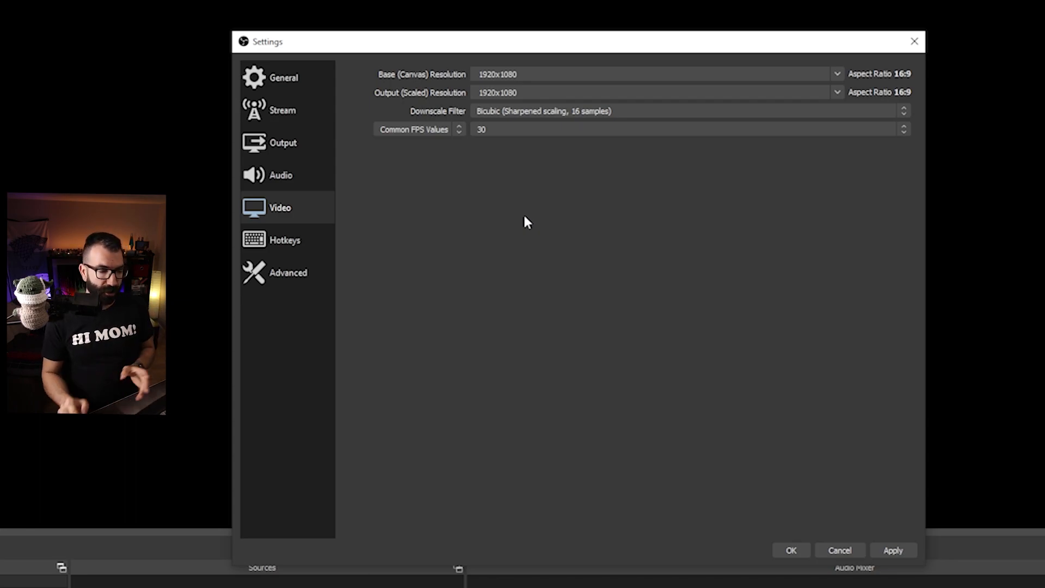
left_click(896, 551)
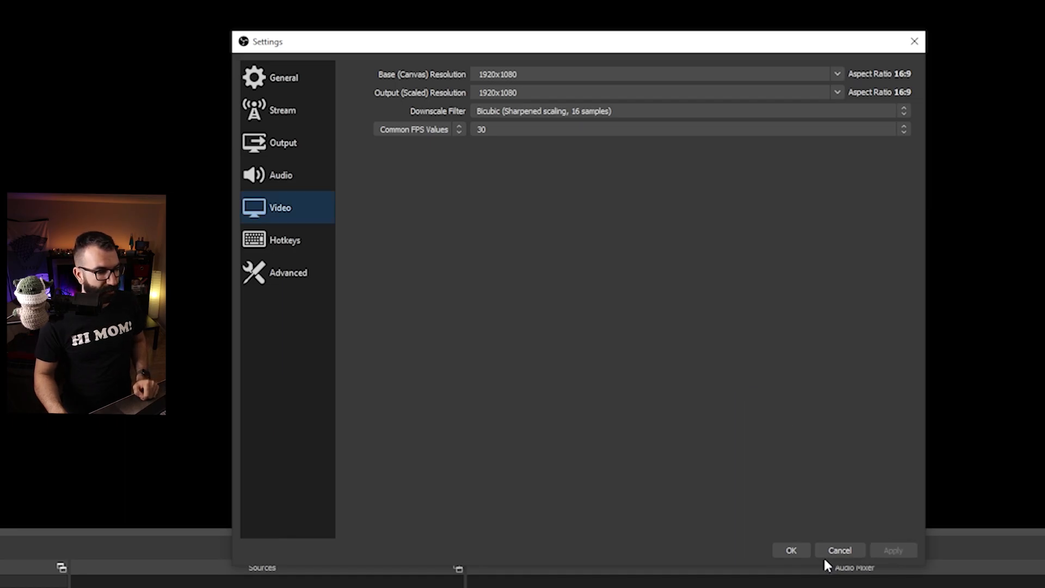
left_click(789, 551)
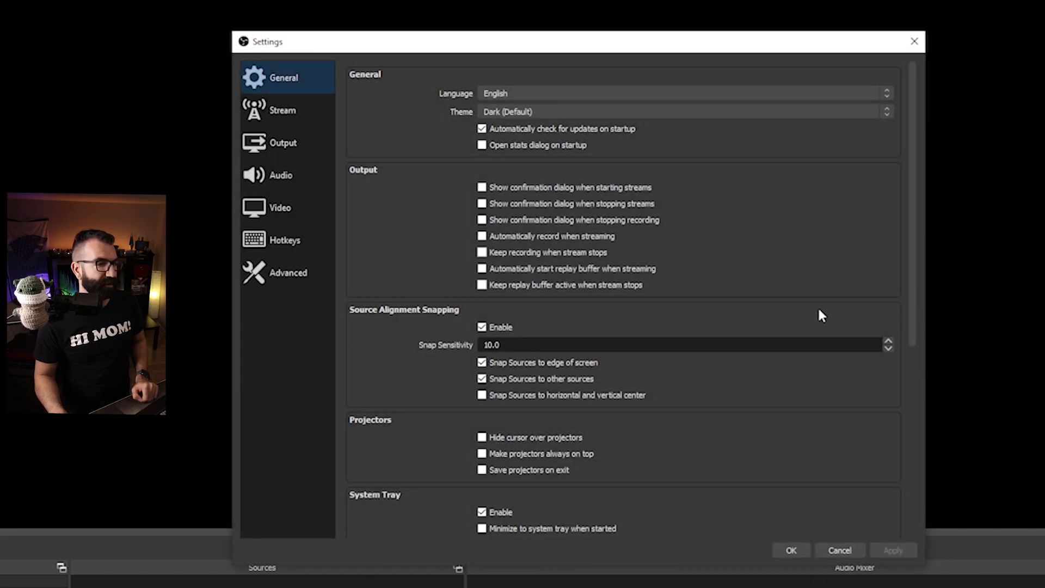
Step: In the hotkey settings, assign Num 0 to Save Replay for the replay buffer
left_click(266, 234)
scroll(446, 276, "down", 3)
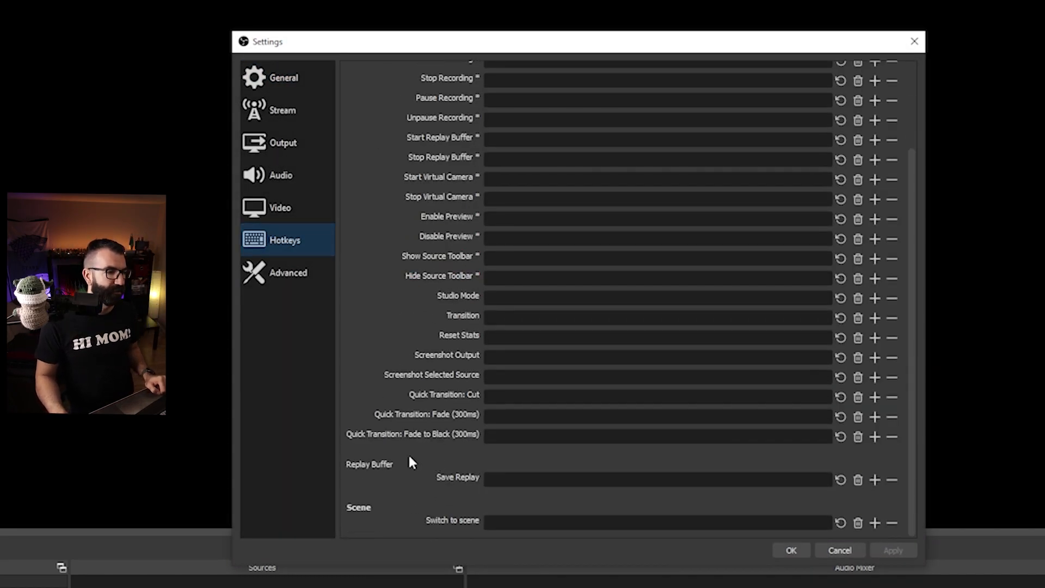
left_click(503, 478)
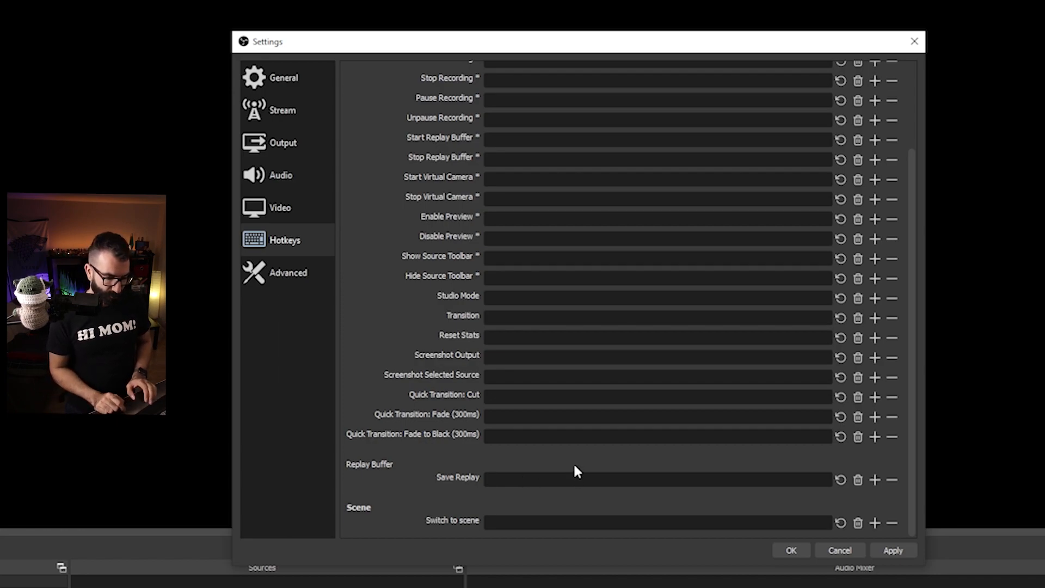
key("KP_0")
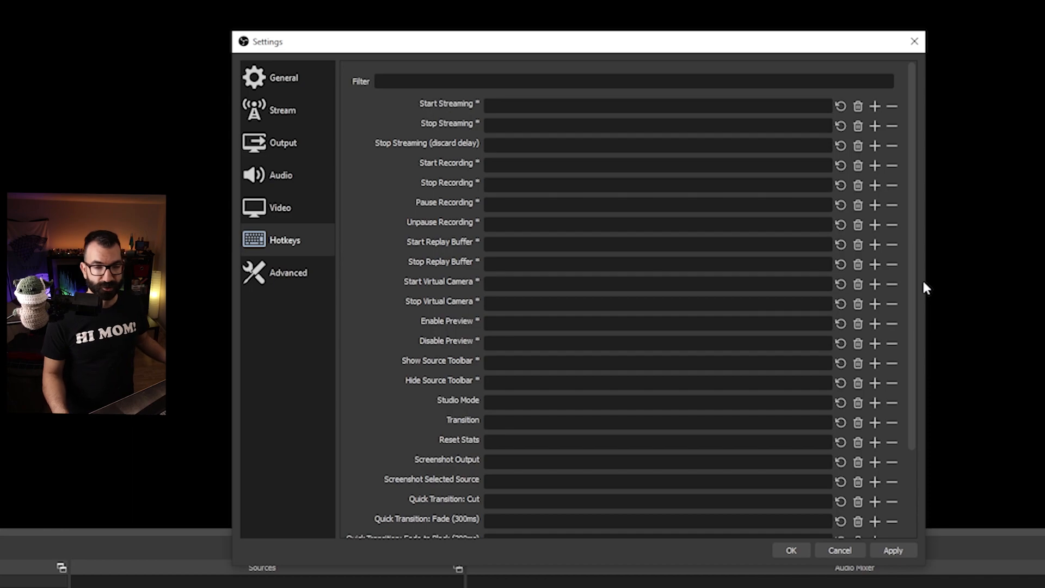
mouse_move(914, 288)
left_mouse_down()
mouse_move(904, 392)
mouse_move(916, 282)
left_mouse_up()
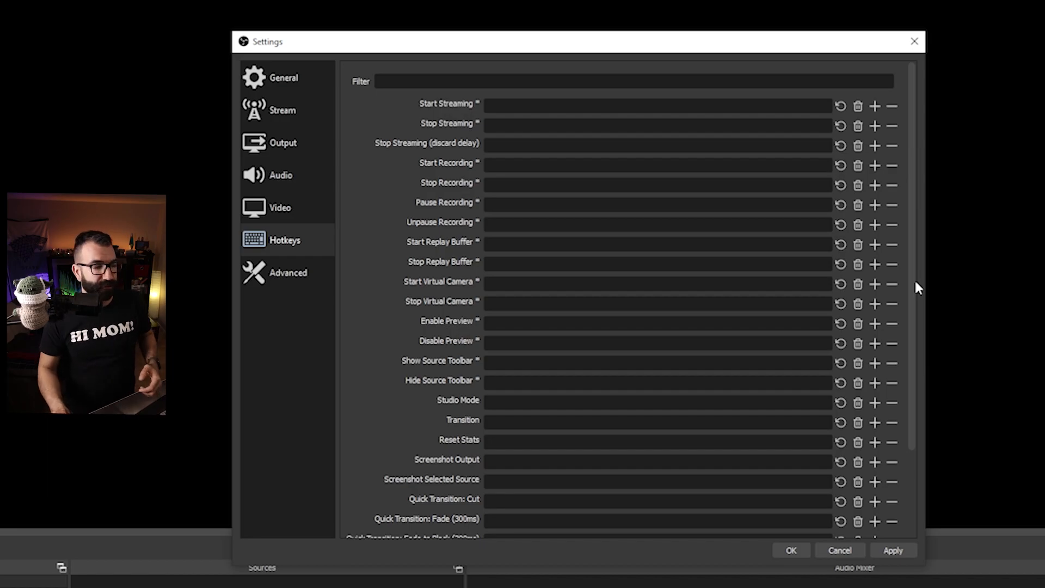
scroll(917, 284, "down", 2)
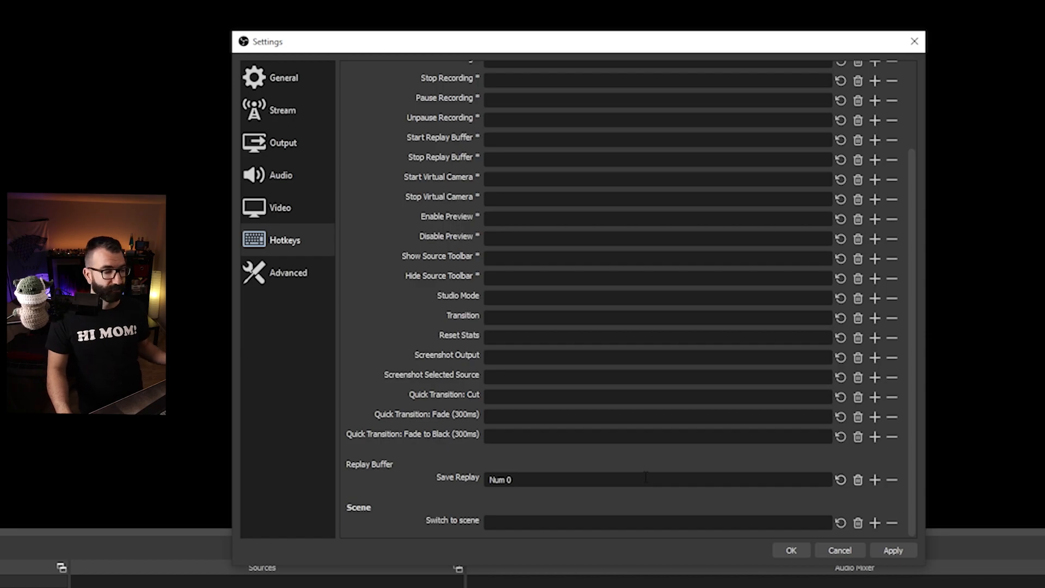
Step: Review the advanced settings from video and recording through network, sources and hotkey focus behavior, and save the settings
left_click(279, 278)
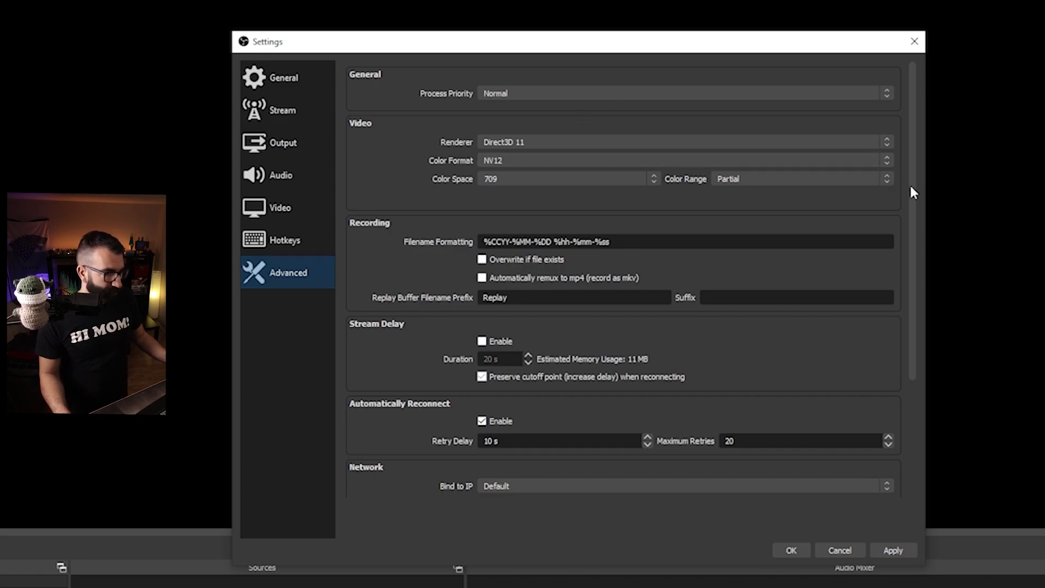
left_click_drag(910, 177, 913, 210)
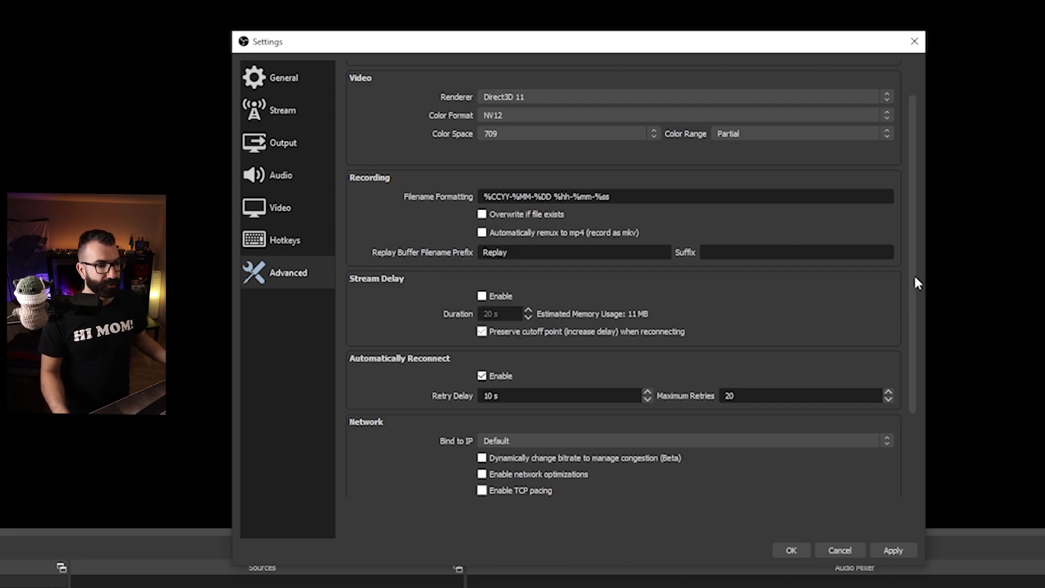
left_click_drag(915, 277, 913, 311)
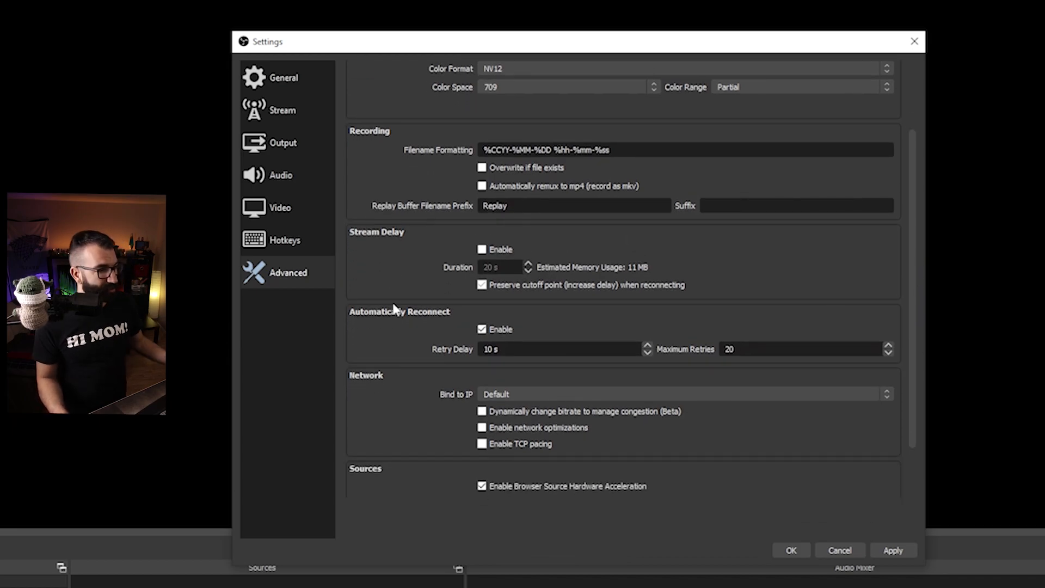
scroll(395, 310, "down", 1)
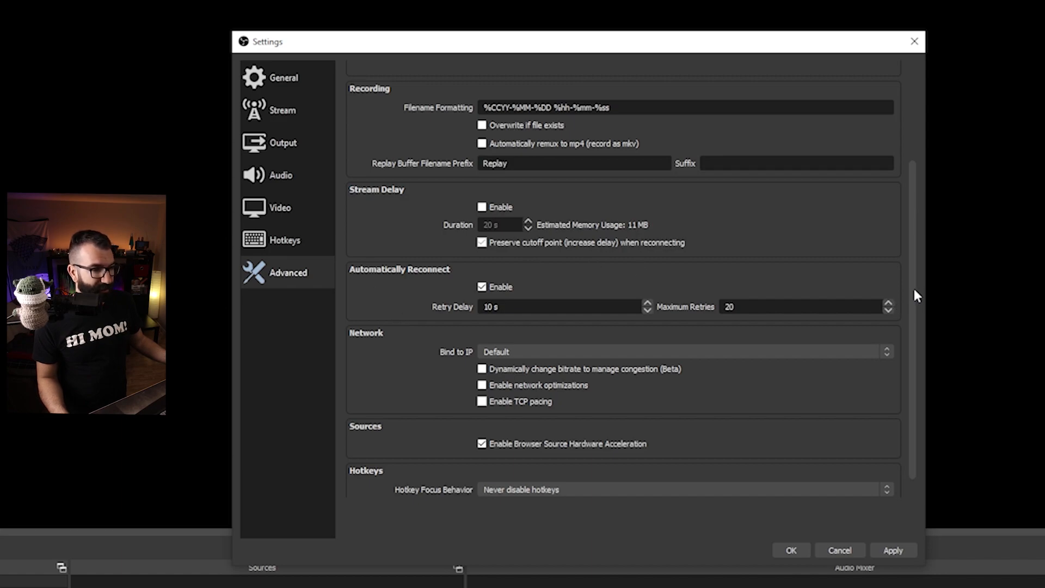
scroll(912, 288, "down", 1)
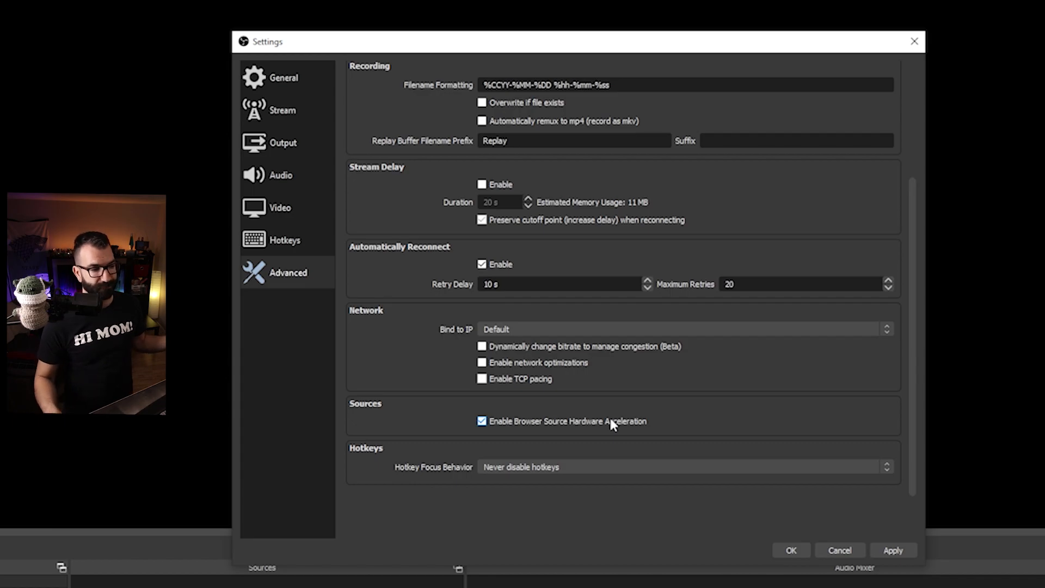
left_click(795, 551)
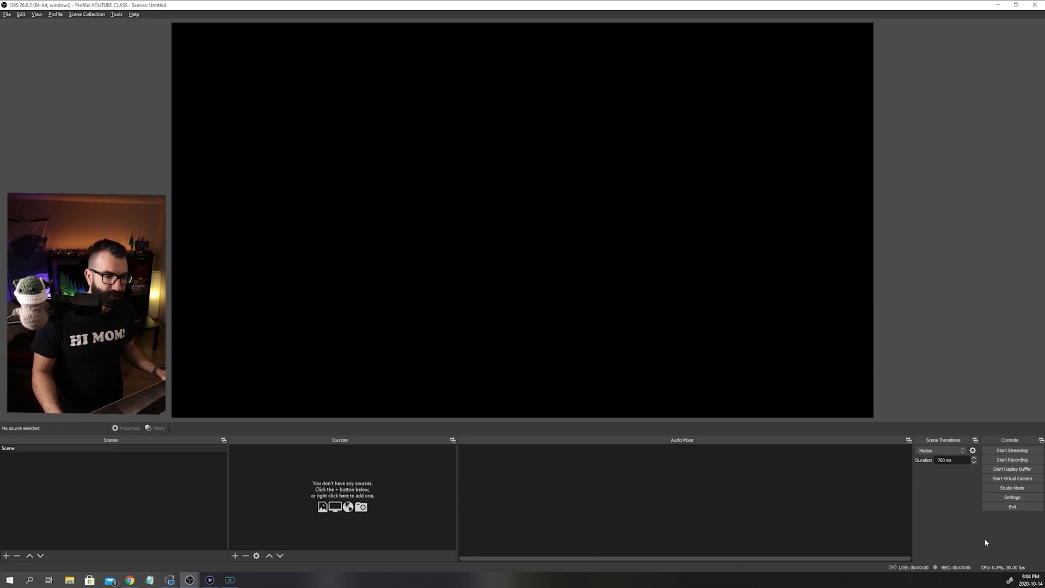
Step: Select the existing scene and set the scene transition to Cut
left_click(129, 447)
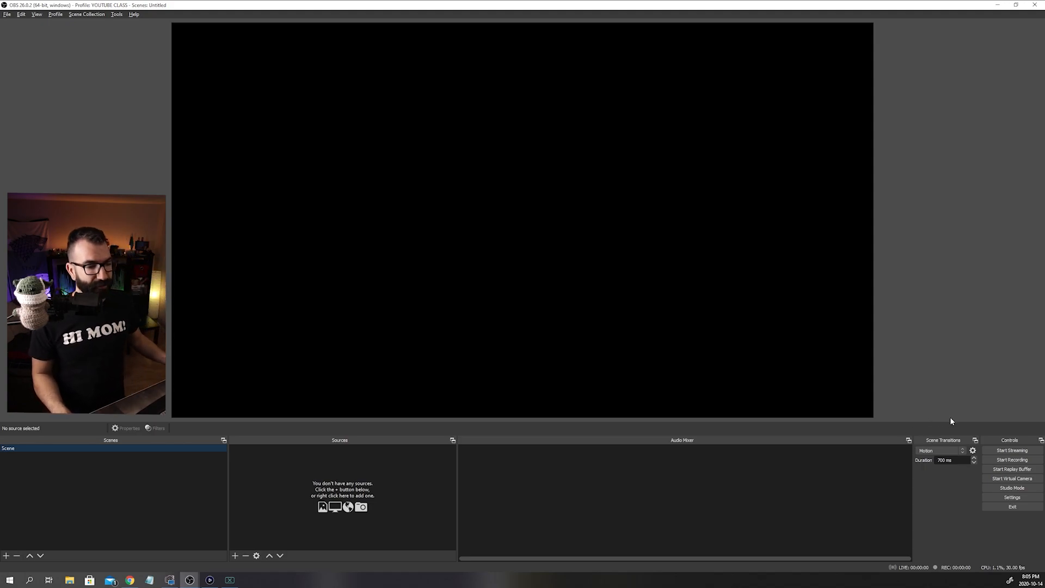
left_click(942, 450)
left_click(948, 458)
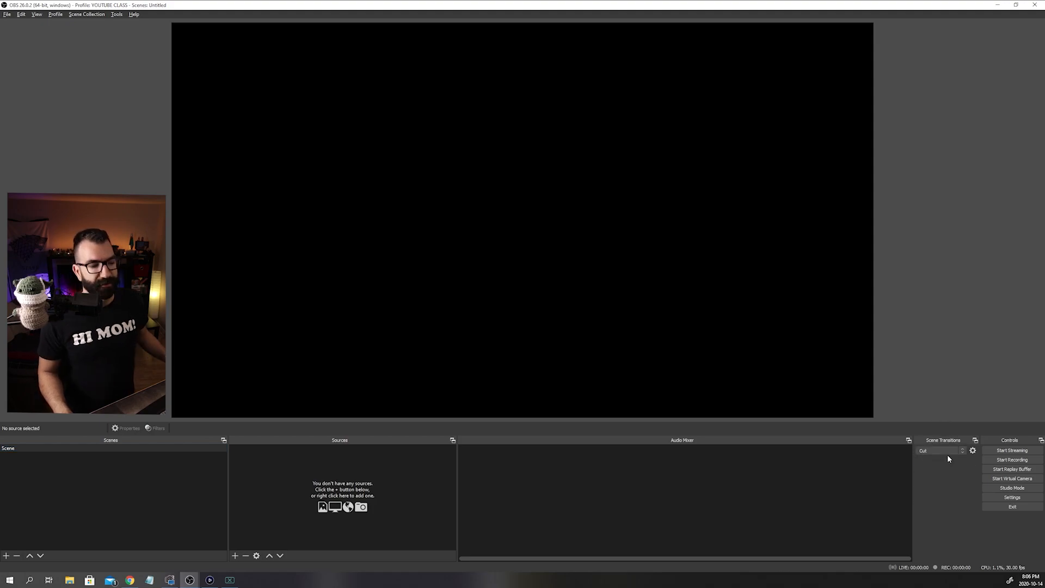
Step: Add a Stinger scene transition named PIXEL CUTLASS
left_click(952, 450)
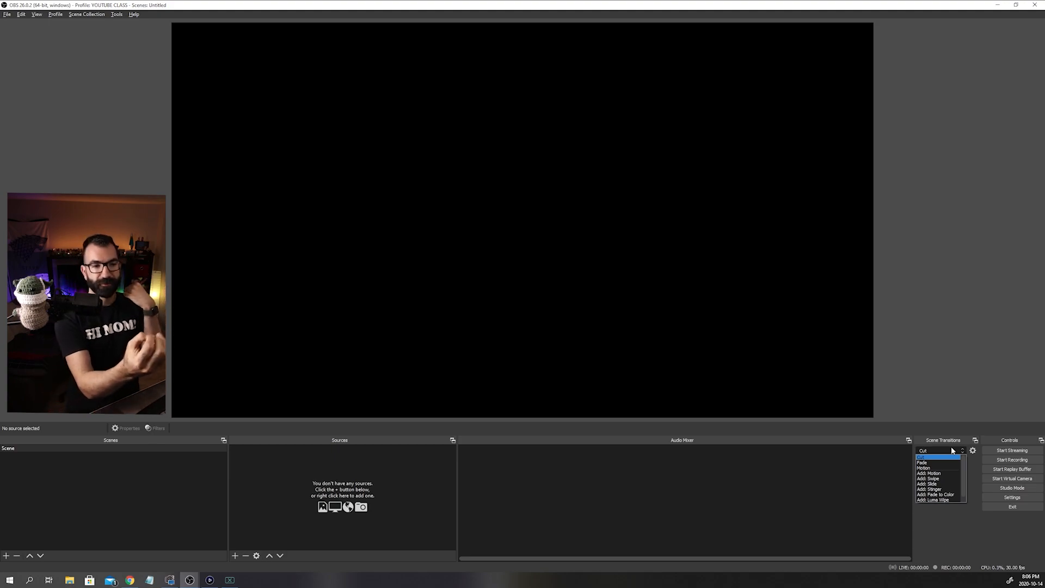
scroll(946, 466, "down", 1)
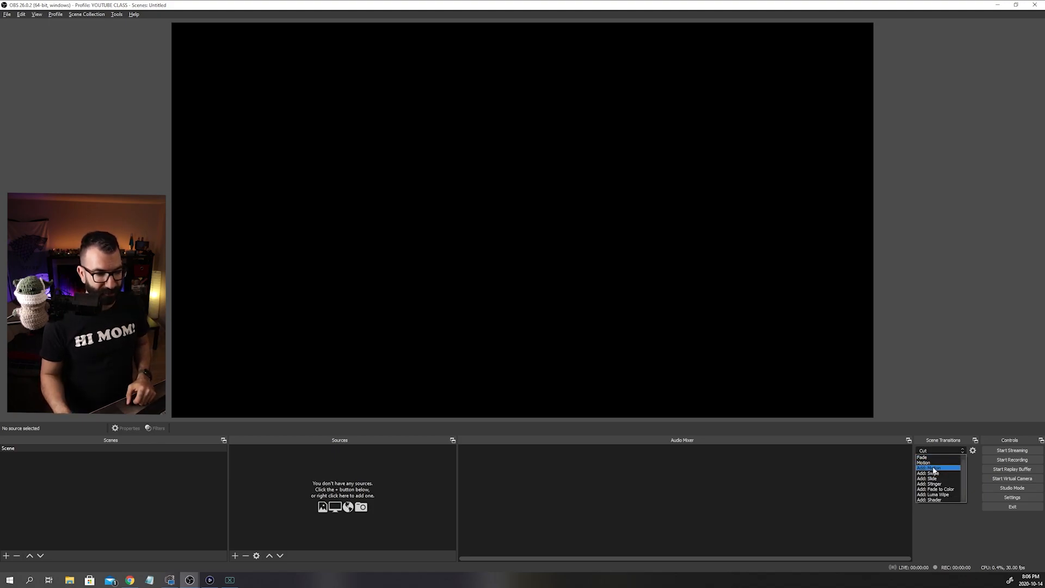
left_click(930, 484)
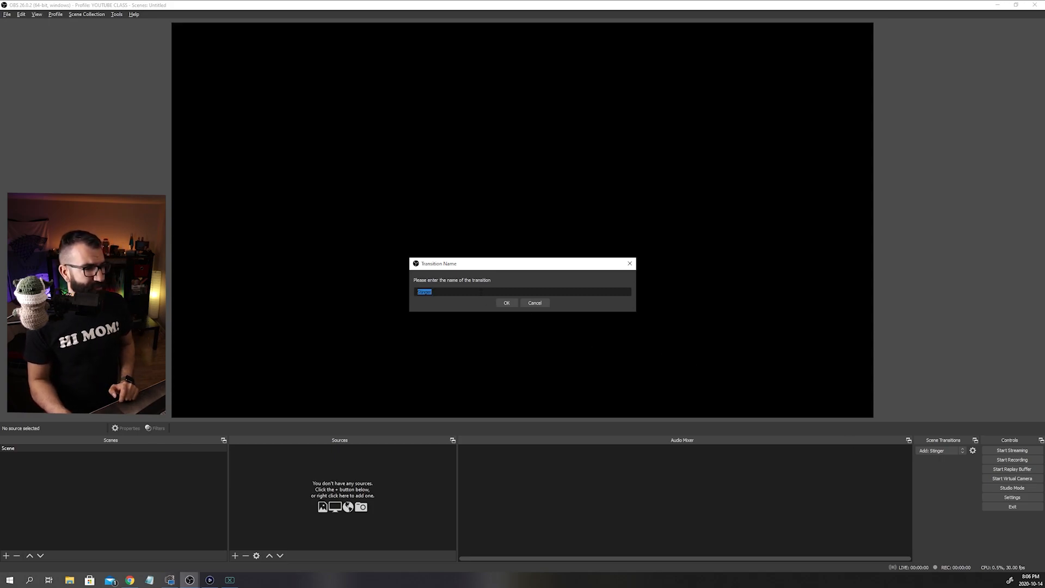
type("PIXEL")
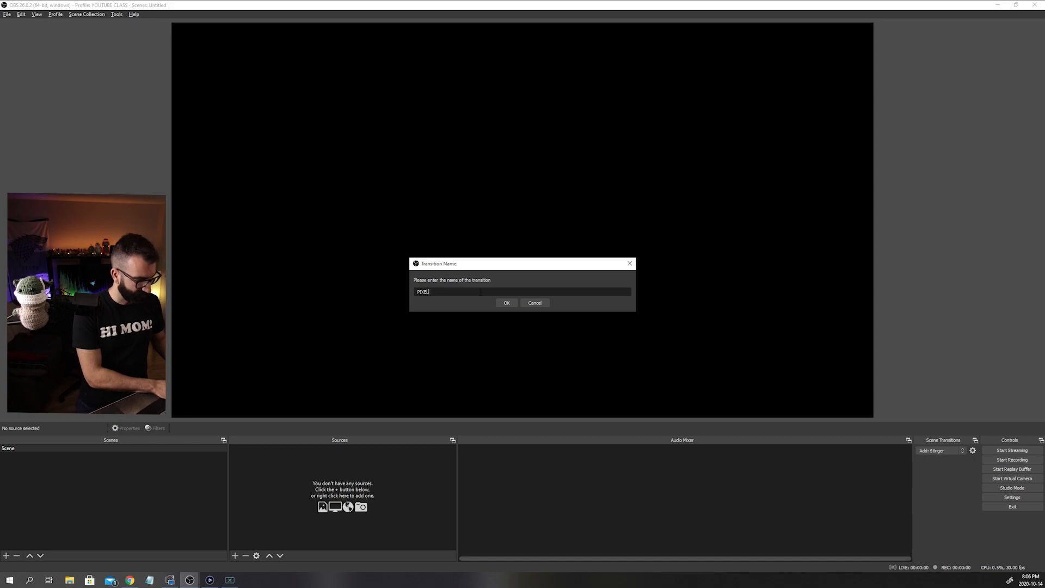
type(" CUTLASS")
left_click(507, 302)
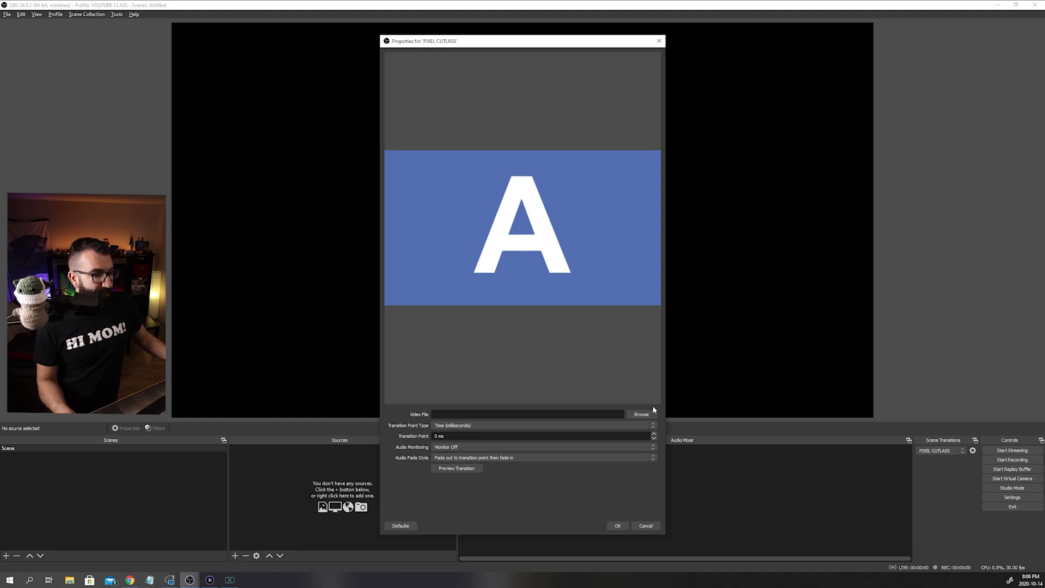
Step: Load the video file "CUTLASS transition SOUND low.webm" into the stinger transition and preview it
left_click(642, 415)
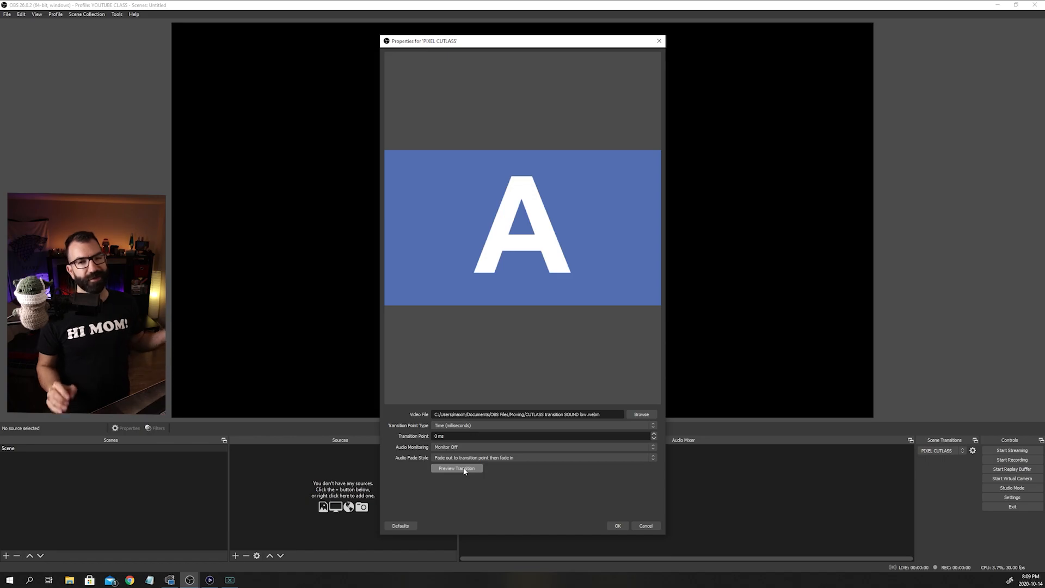
left_click(463, 469)
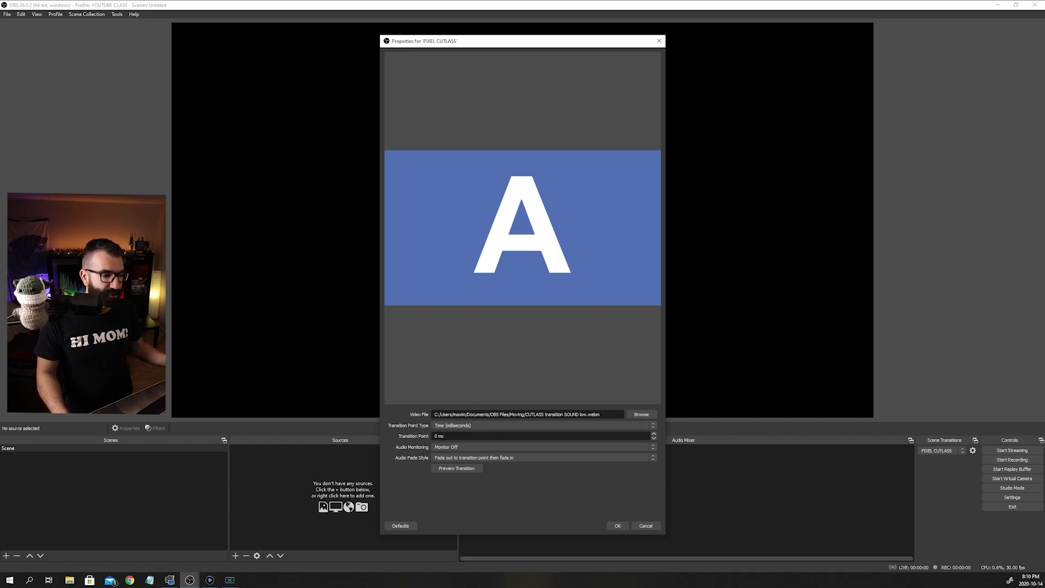
Step: Set the stinger's transition point to 1000 ms and preview the transition
type("1000")
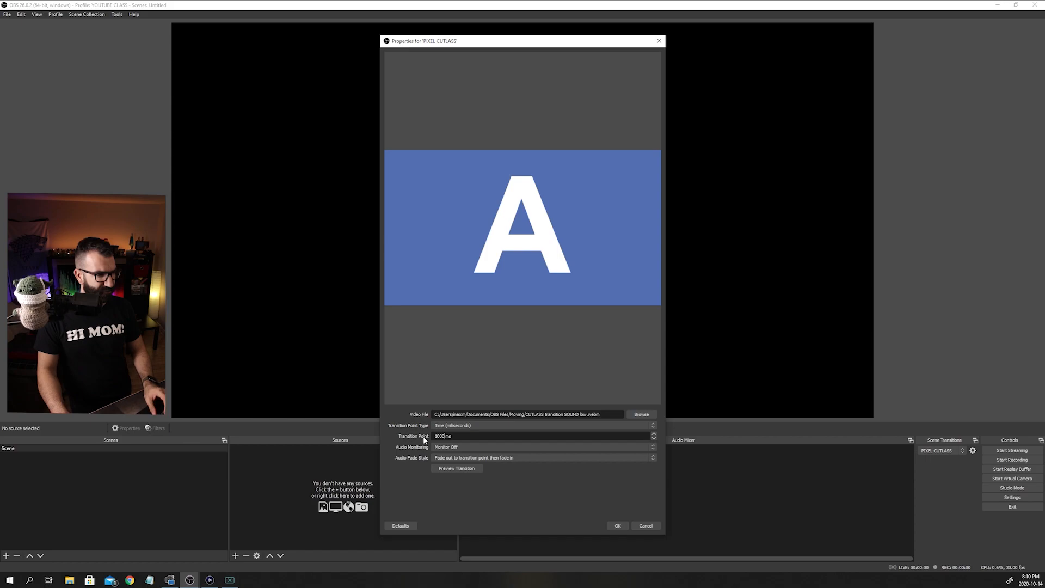
left_click(456, 468)
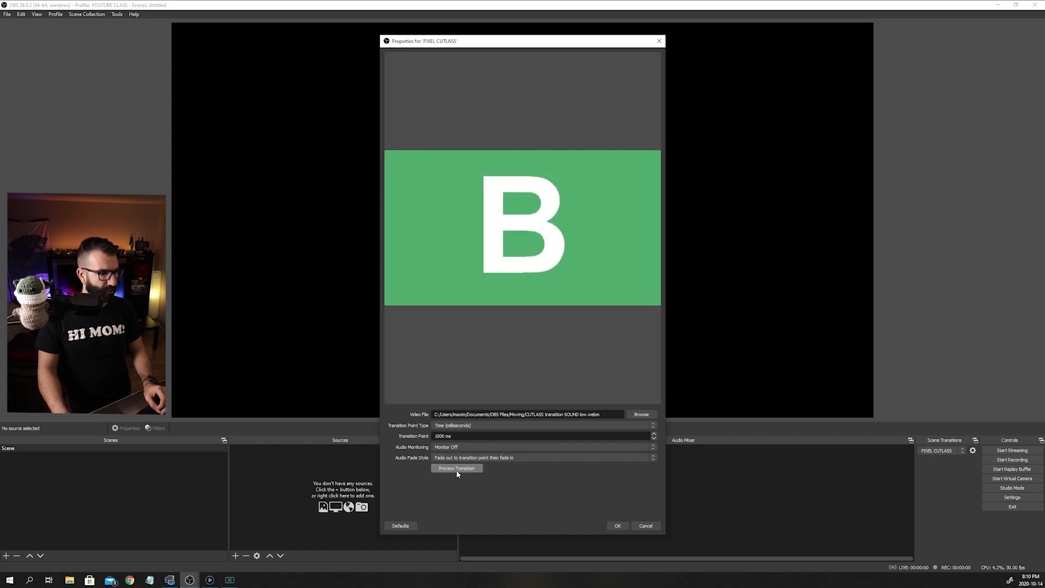
left_click(456, 469)
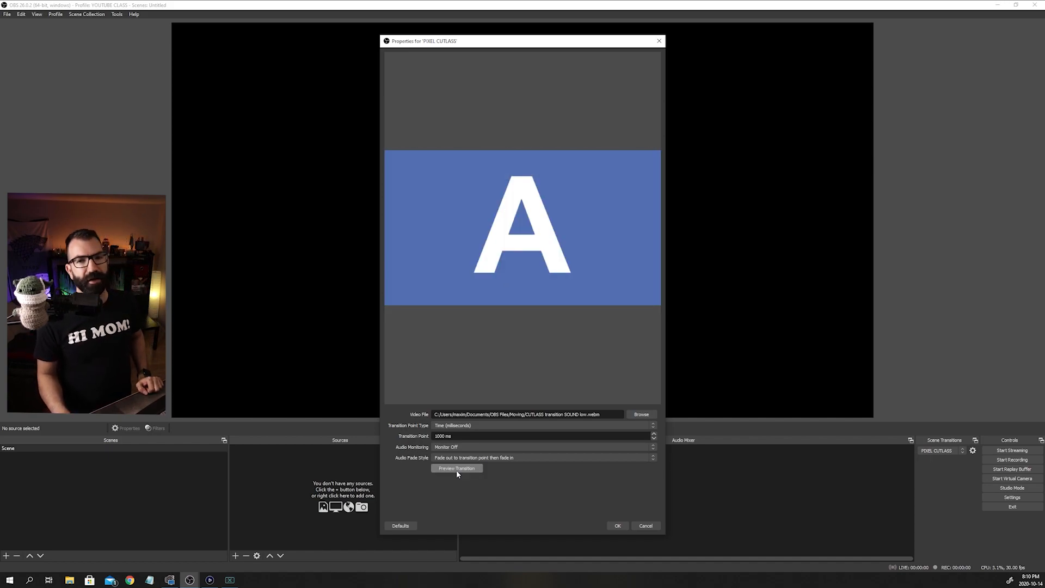
Step: Set the stinger's audio monitoring to Monitor and Output, keep the fade out to transition point then fade in style, and confirm the properties
left_click(485, 448)
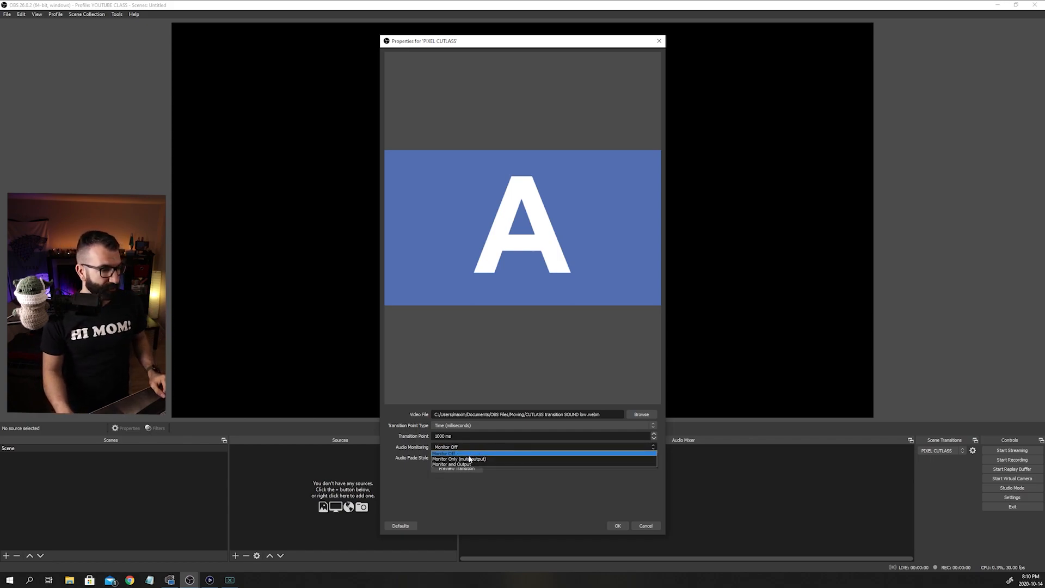
left_click(470, 464)
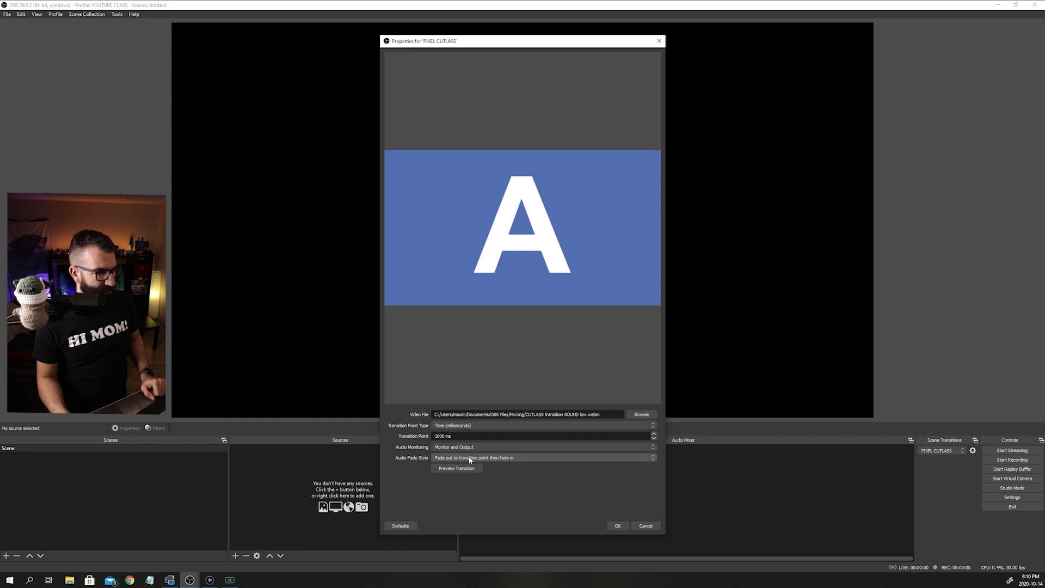
left_click(470, 460)
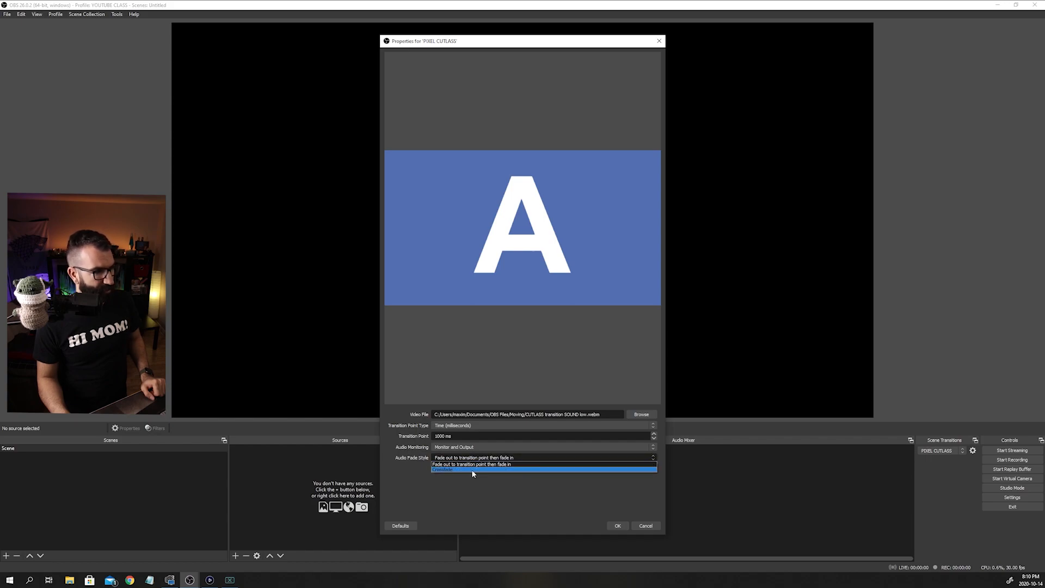
left_click(485, 504)
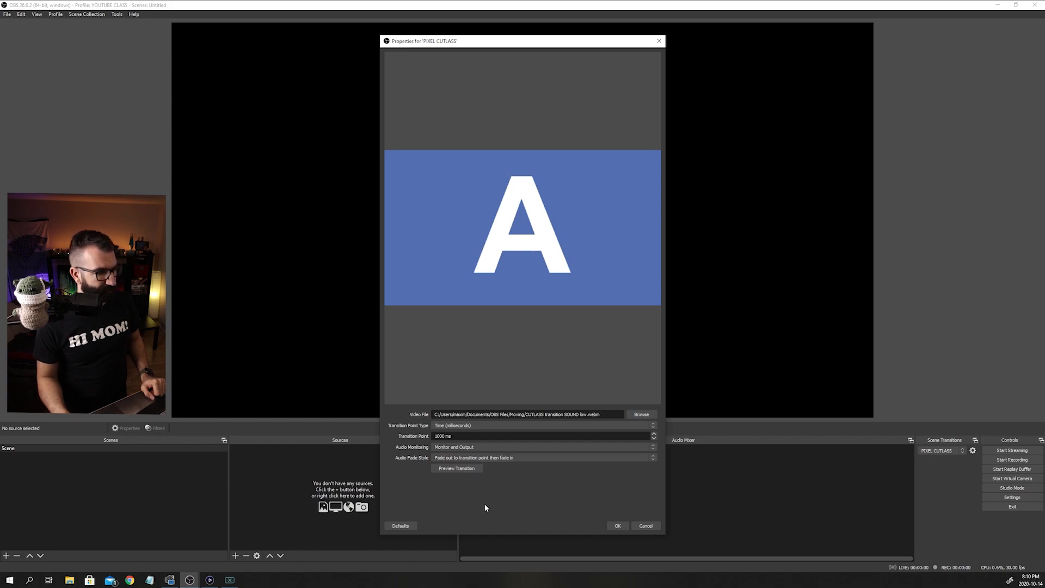
left_click(617, 526)
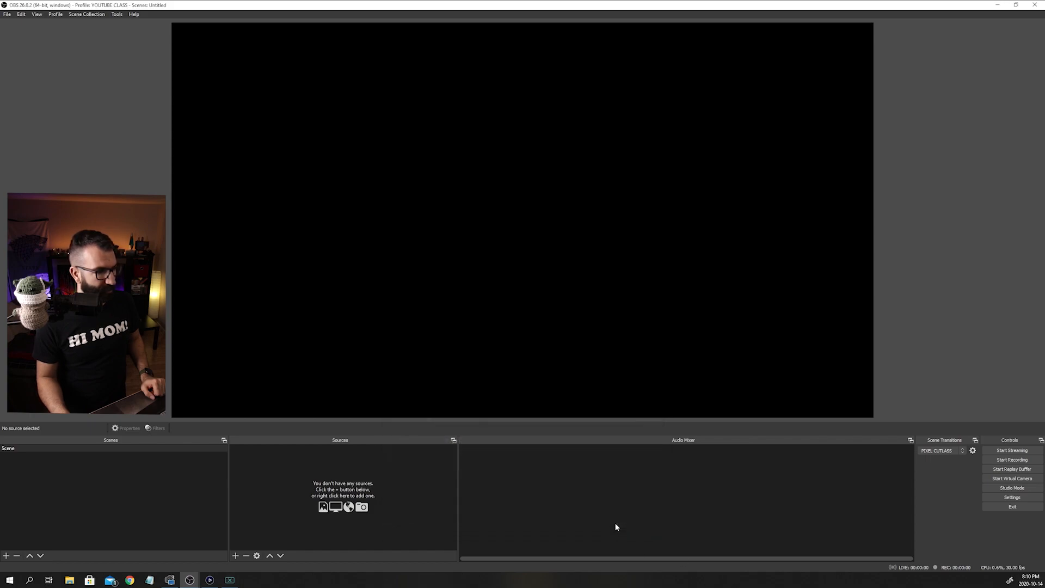
Step: Add a second scene named Scene 2 and switch back to the original scene
left_click(7, 557)
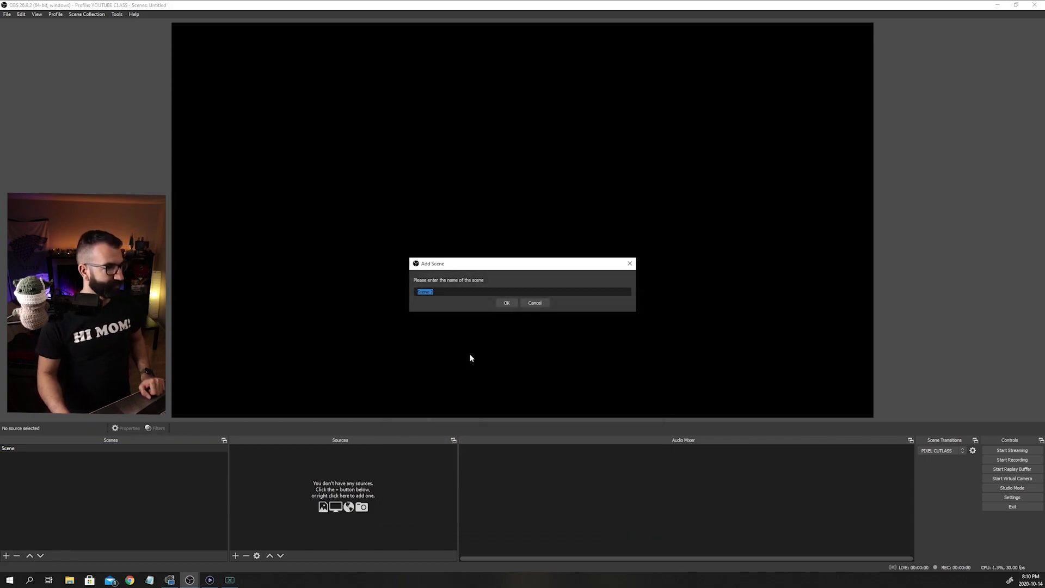
left_click(507, 302)
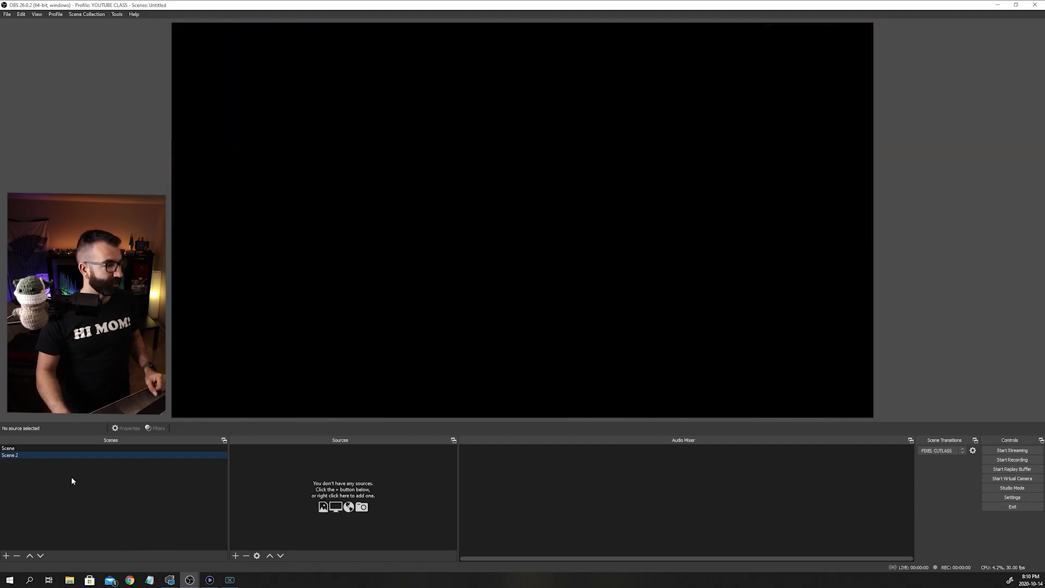
left_click(44, 448)
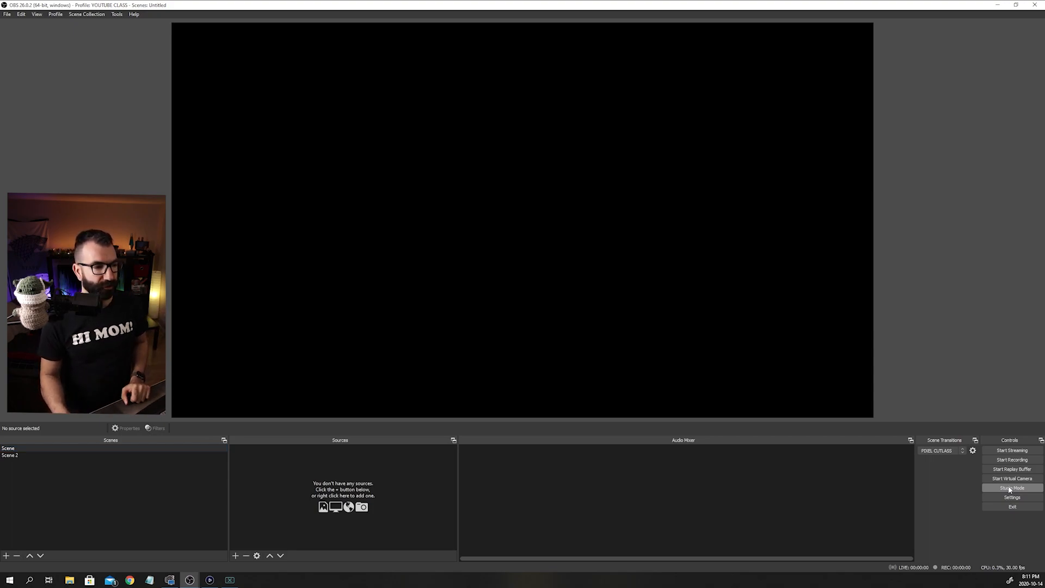
Step: Test the stinger transition between the two scenes, first in Studio Mode and again with Studio Mode off
left_click(1009, 488)
left_click(25, 455)
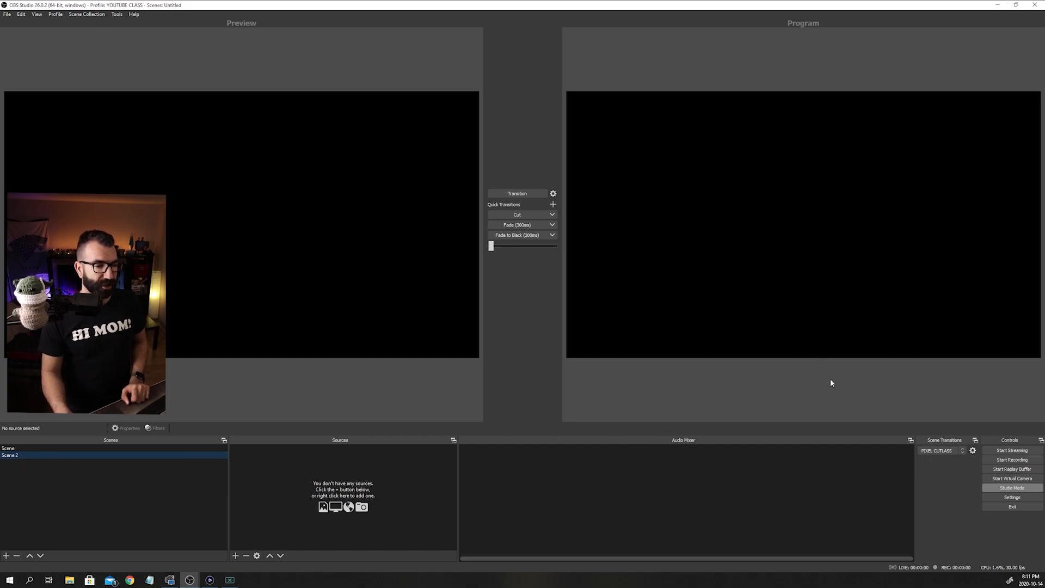
left_click(524, 193)
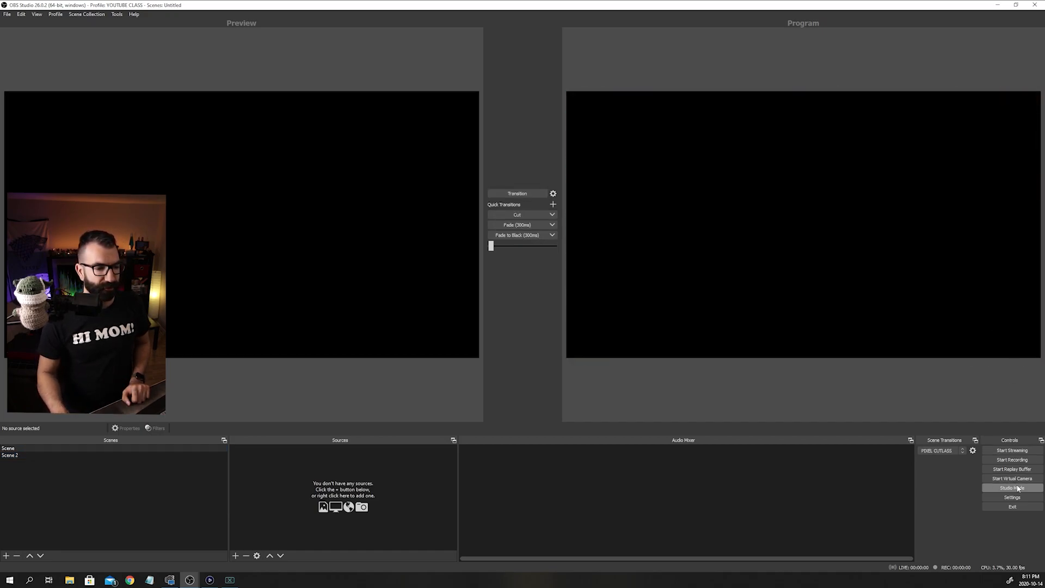
left_click(1018, 488)
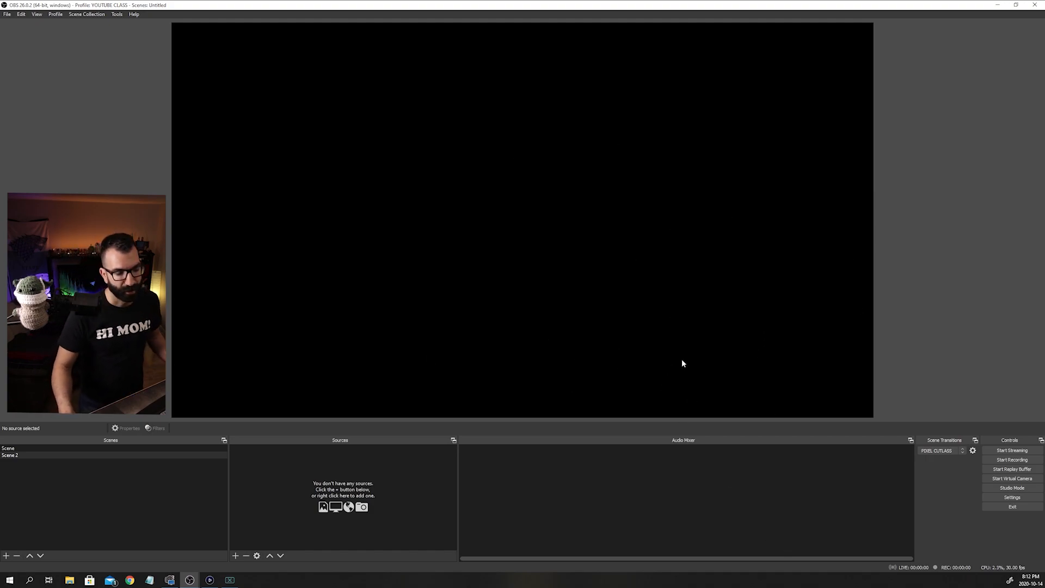
left_click(23, 452)
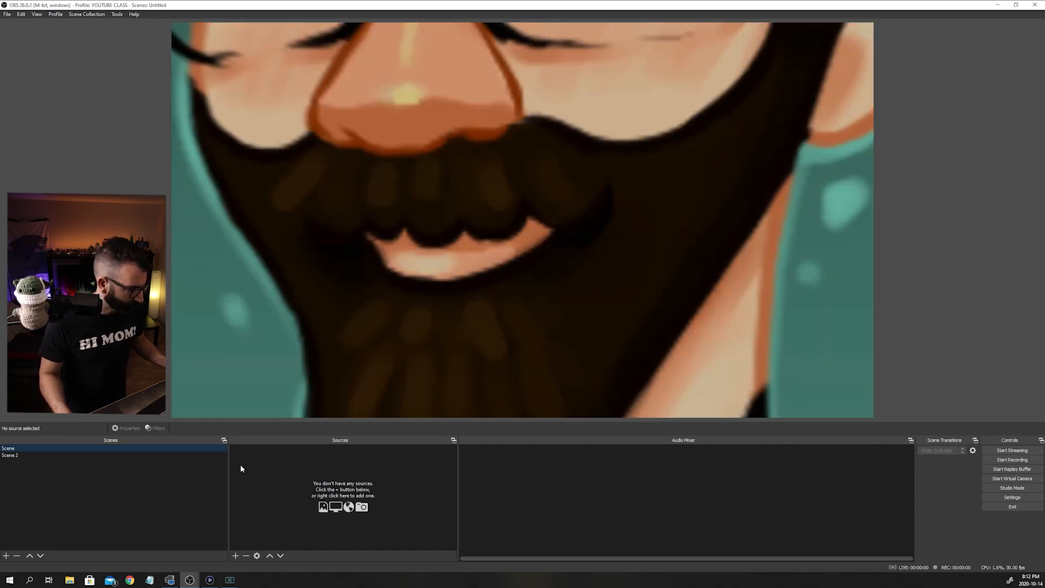
left_click(241, 465)
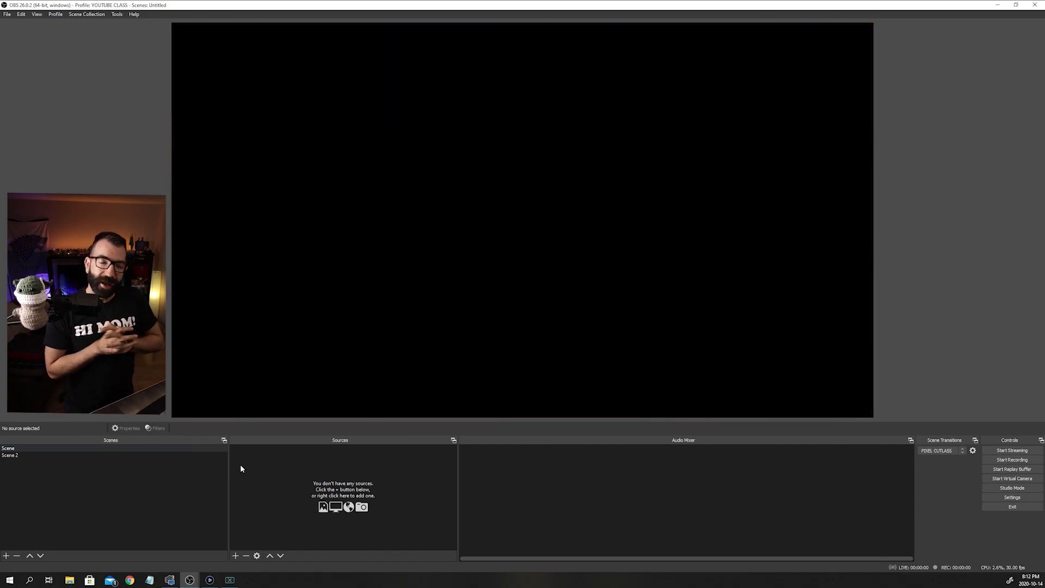
Step: Add a Video Capture Device source named XBOX to the first scene
left_click(233, 556)
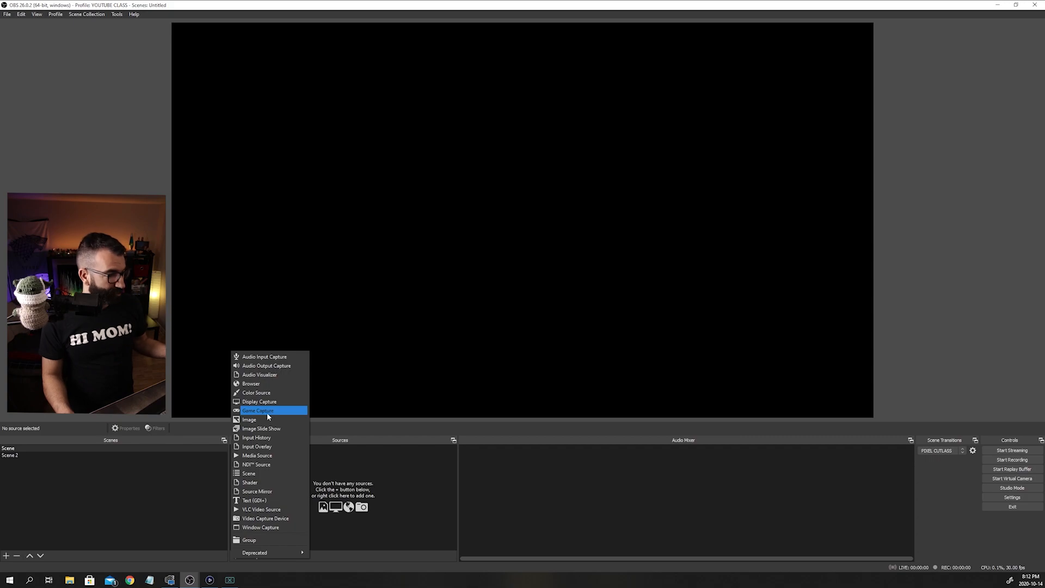
left_click(275, 518)
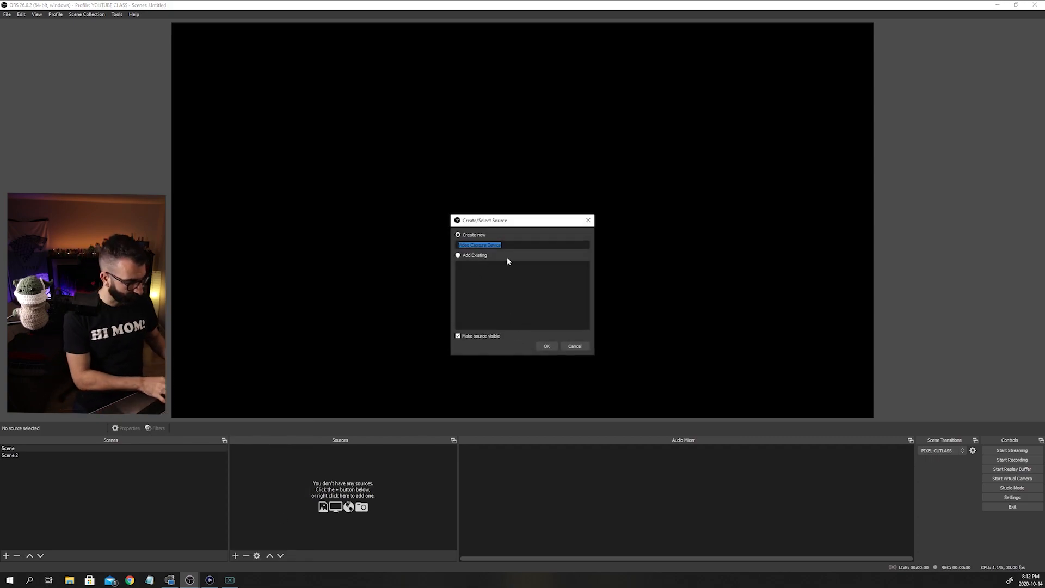
type("XBOX")
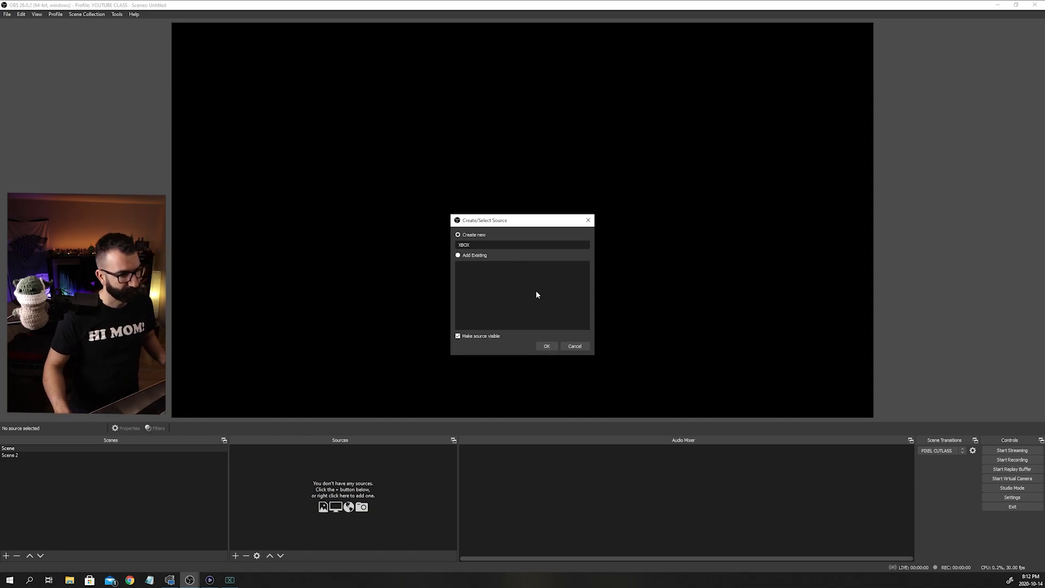
left_click(547, 346)
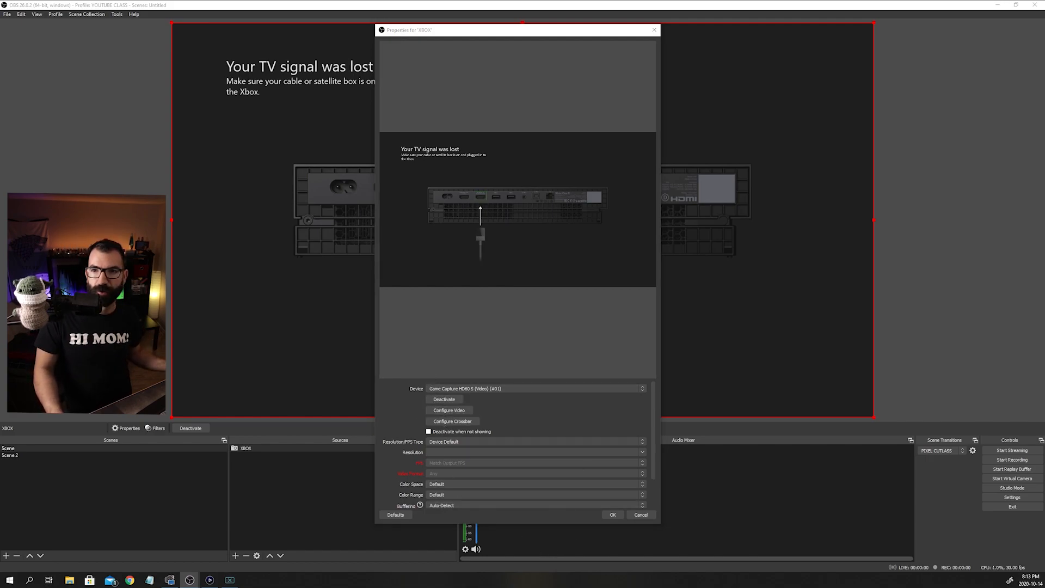
Step: Review the capture card's custom properties, video decoder and video proc amp settings, and close them without changes
left_click_drag(1044, 70, 509, 154)
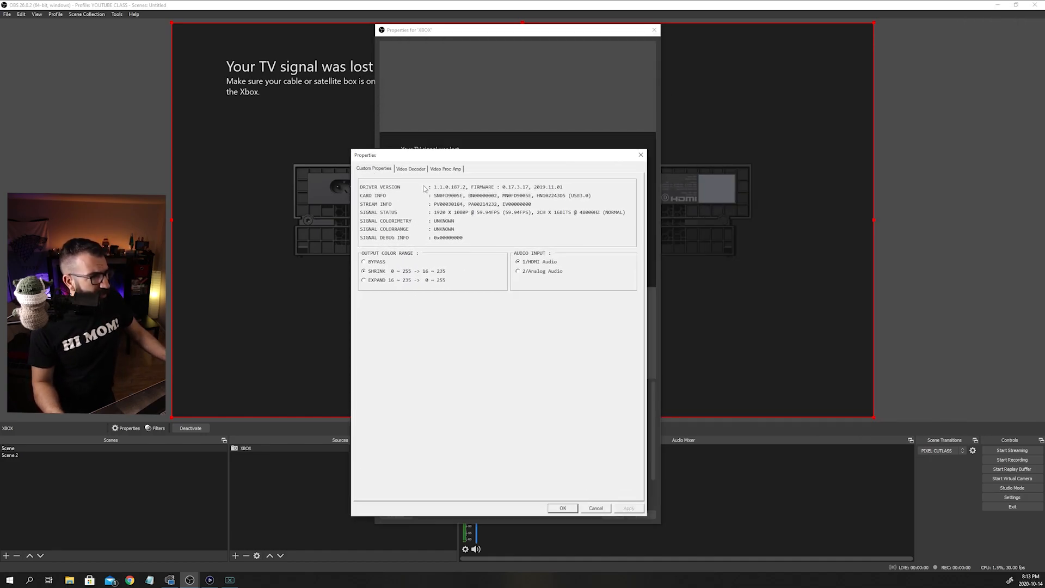
left_click(404, 167)
left_click(451, 169)
left_click(375, 168)
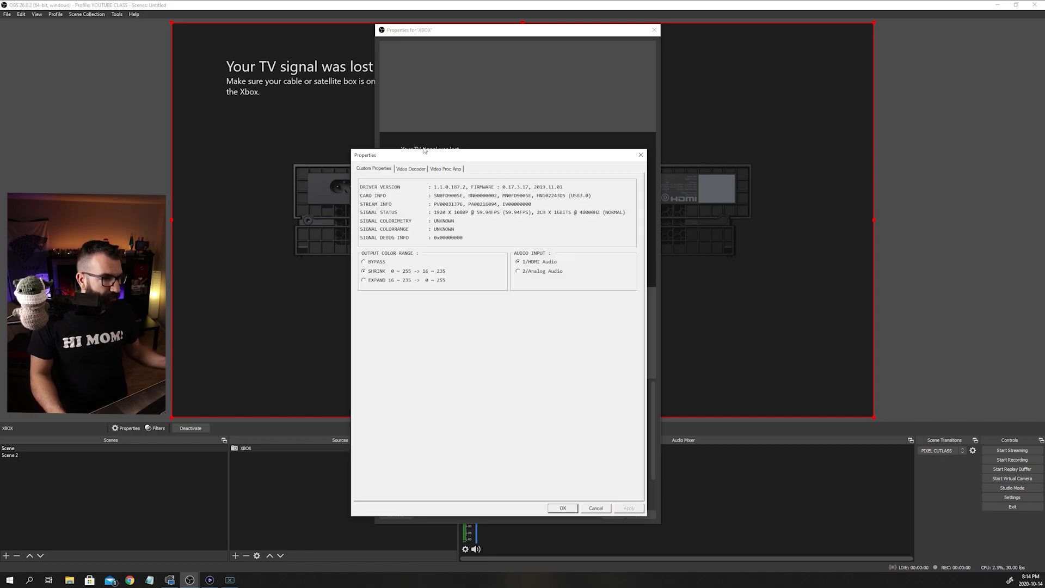
left_click(601, 509)
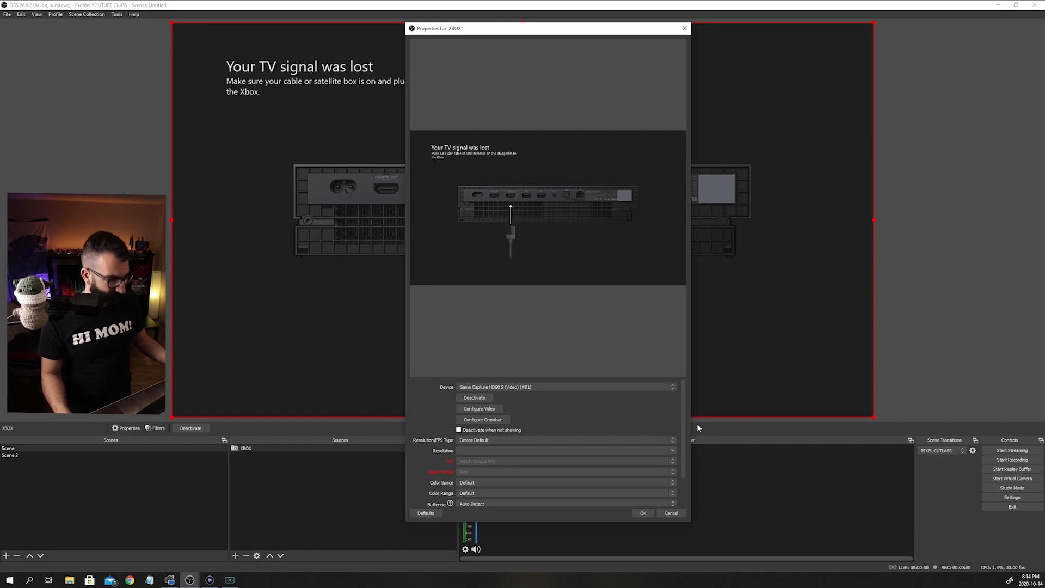
Step: Set the XBOX source's Resolution/FPS type to Custom, with a resolution of 1920x1080 and 30 FPS
left_click_drag(682, 420, 687, 457)
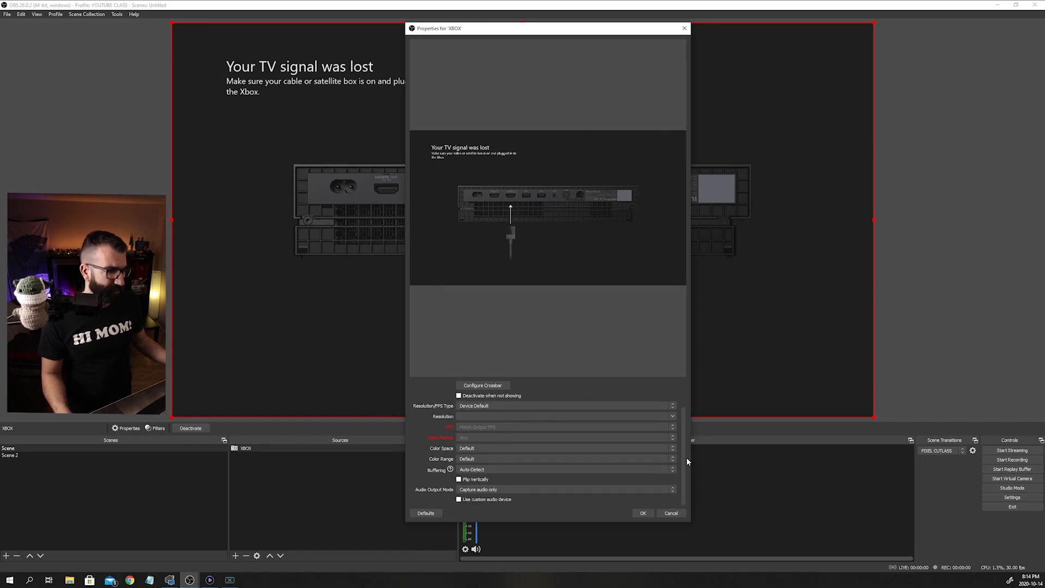
left_click(517, 406)
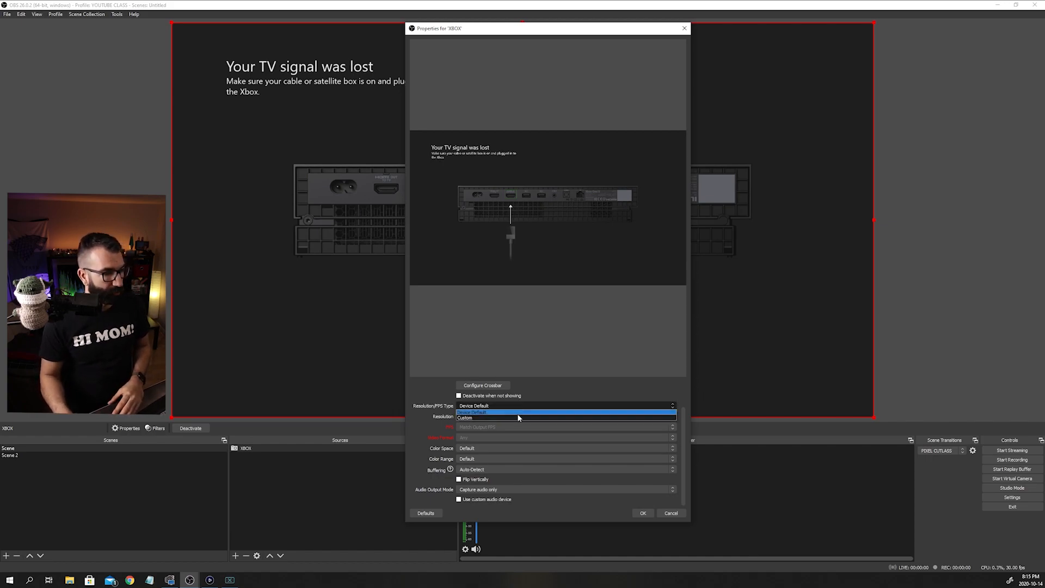
left_click(520, 417)
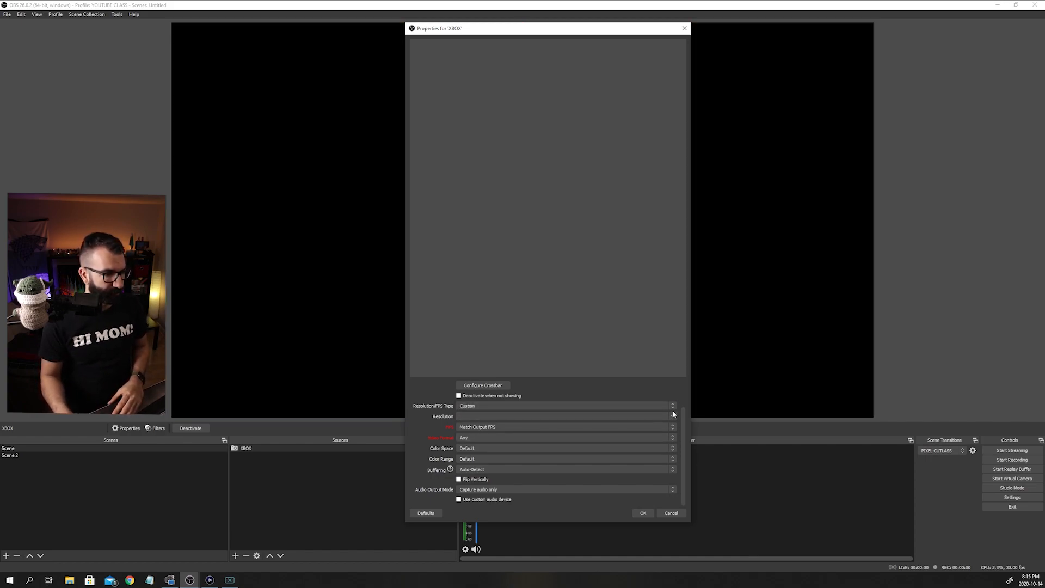
left_click(673, 416)
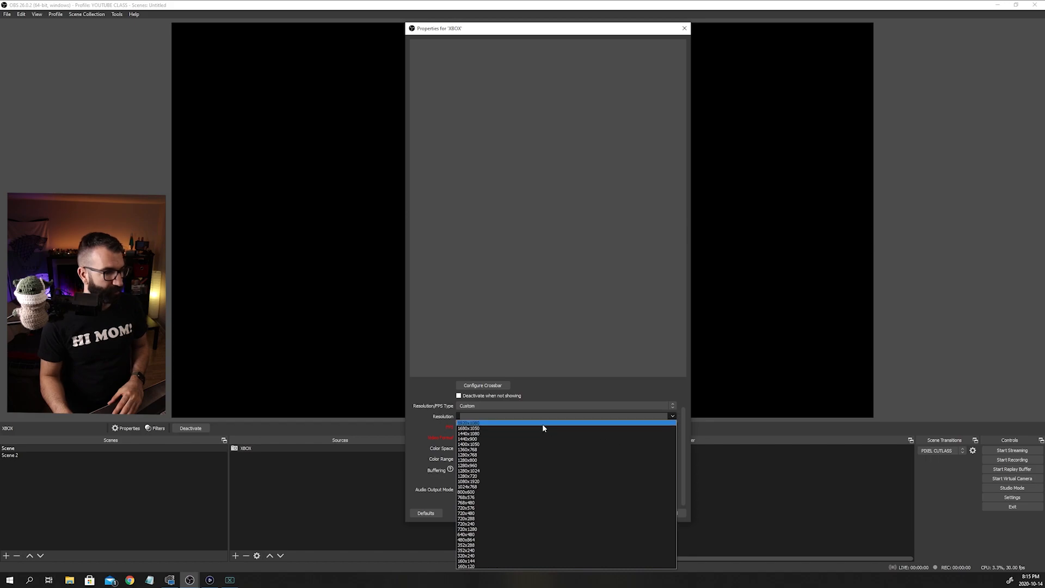
left_click(541, 424)
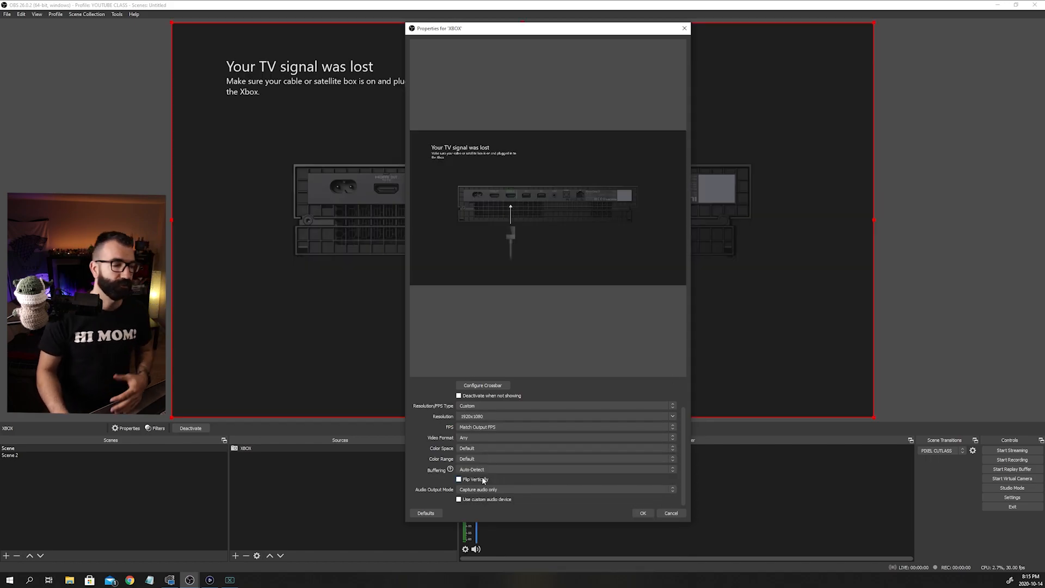
left_click(493, 428)
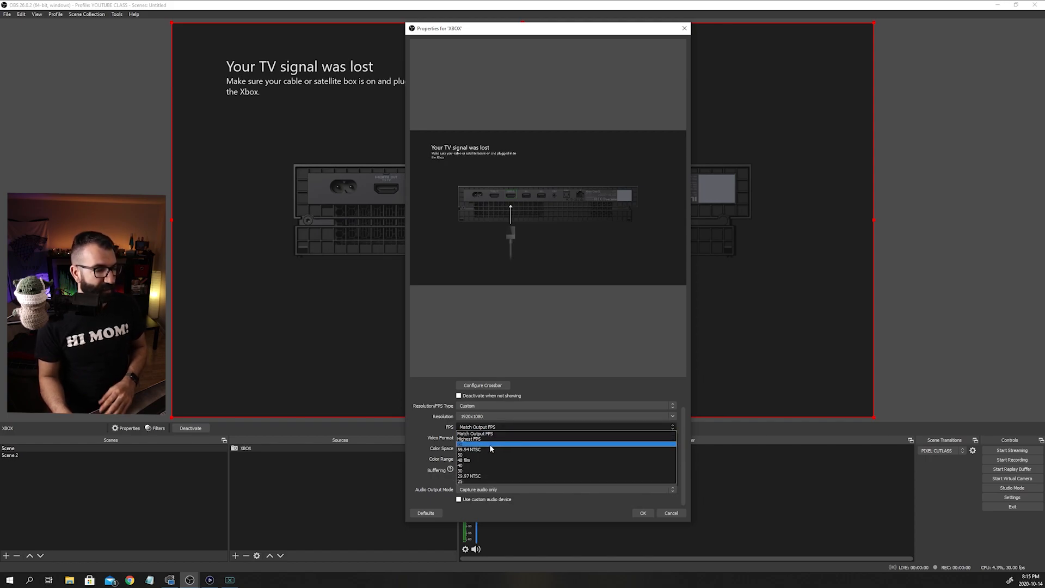
left_click(476, 471)
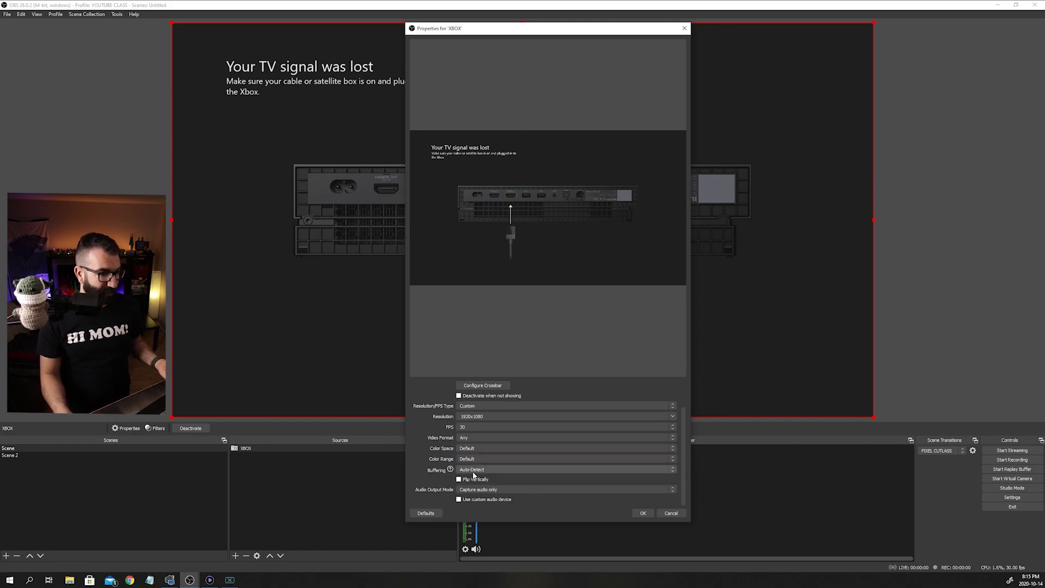
Step: Keep video format Any, default color space and range, and Capture audio only for the XBOX source, and confirm its properties
left_click(484, 438)
left_click(486, 444)
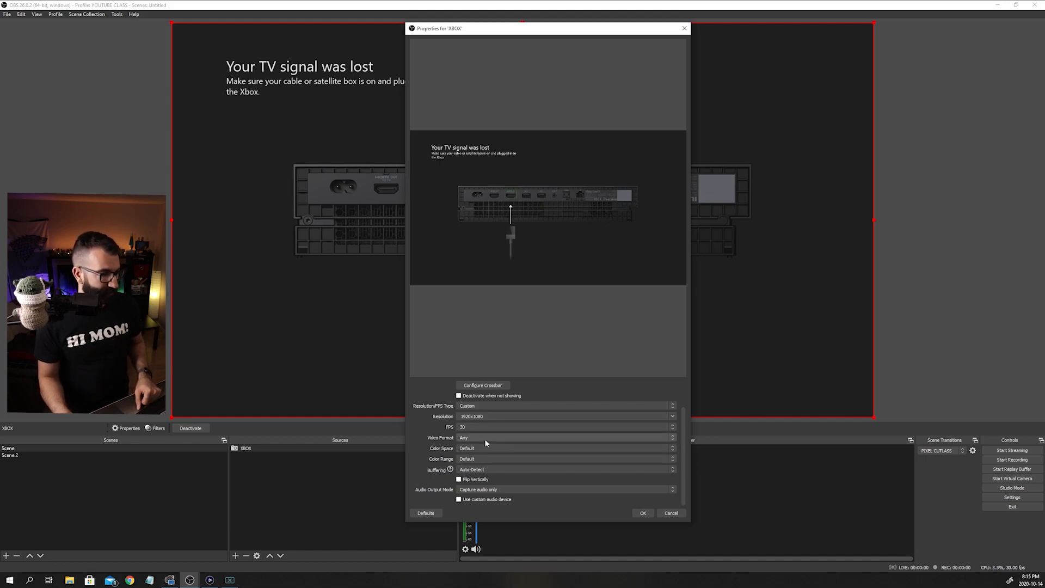
left_click(498, 448)
left_click(497, 450)
left_click(495, 459)
left_click(495, 461)
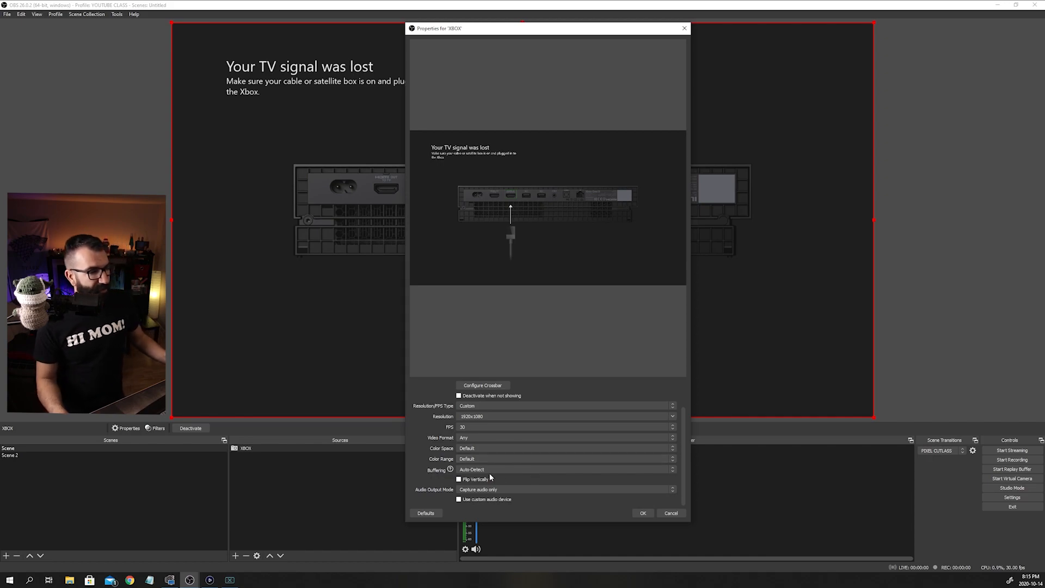
left_click(491, 491)
left_click(436, 495)
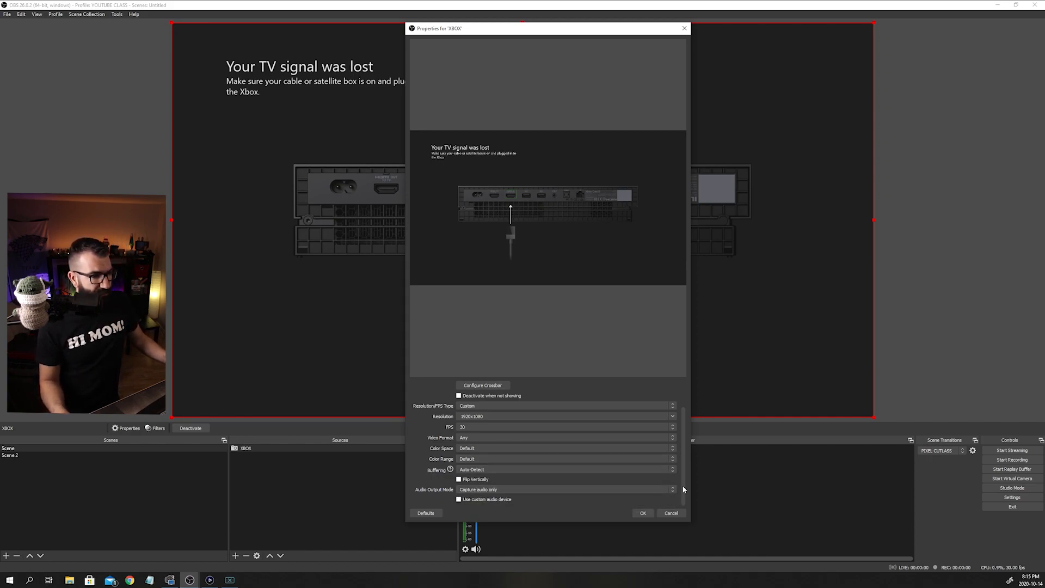
left_click(645, 513)
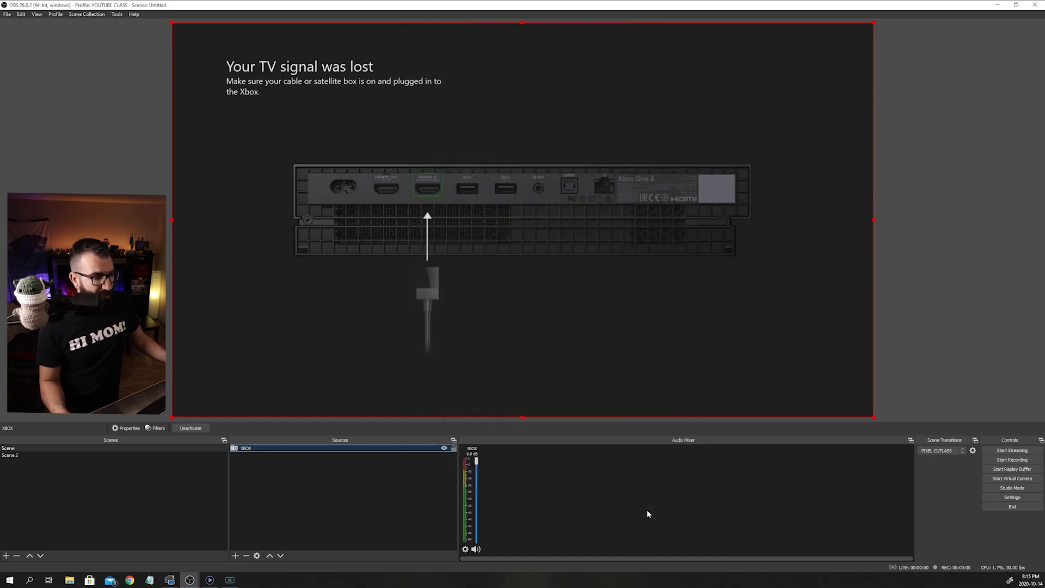
Step: Enlarge the XBOX source past the canvas edge and rotate it 90 degrees clockwise
left_click(917, 259)
left_click(749, 160)
left_click_drag(873, 220, 938, 238)
right_click(685, 188)
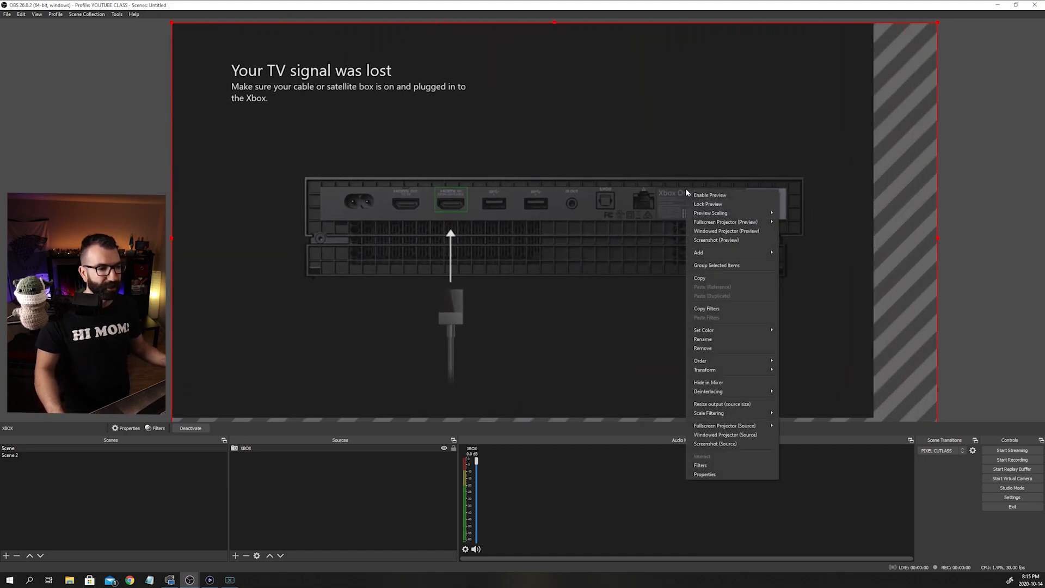
mouse_move(728, 369)
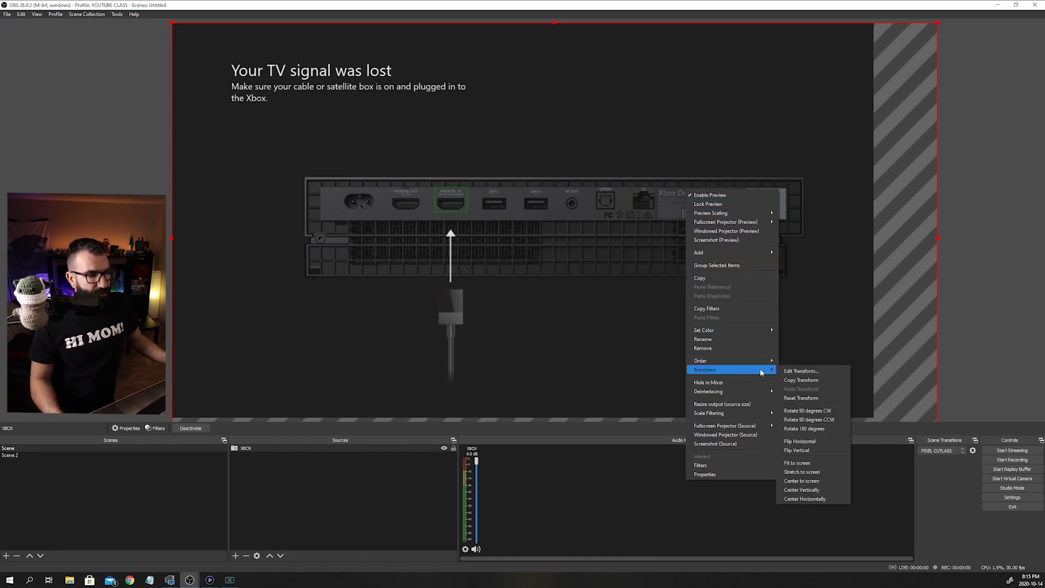
left_click(808, 410)
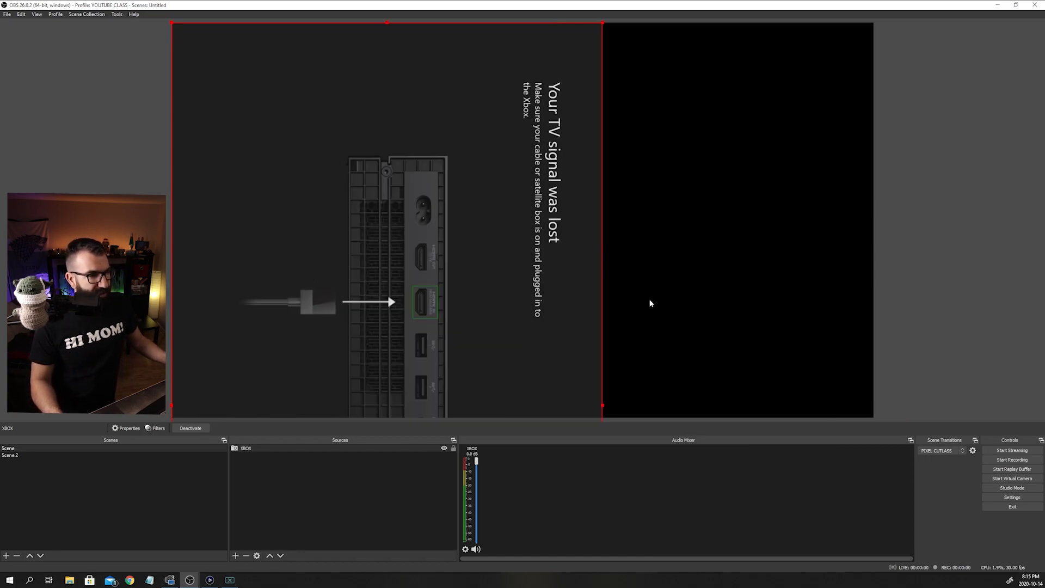
Step: Reset the transform of the rotated XBOX source
right_click(499, 217)
mouse_move(564, 401)
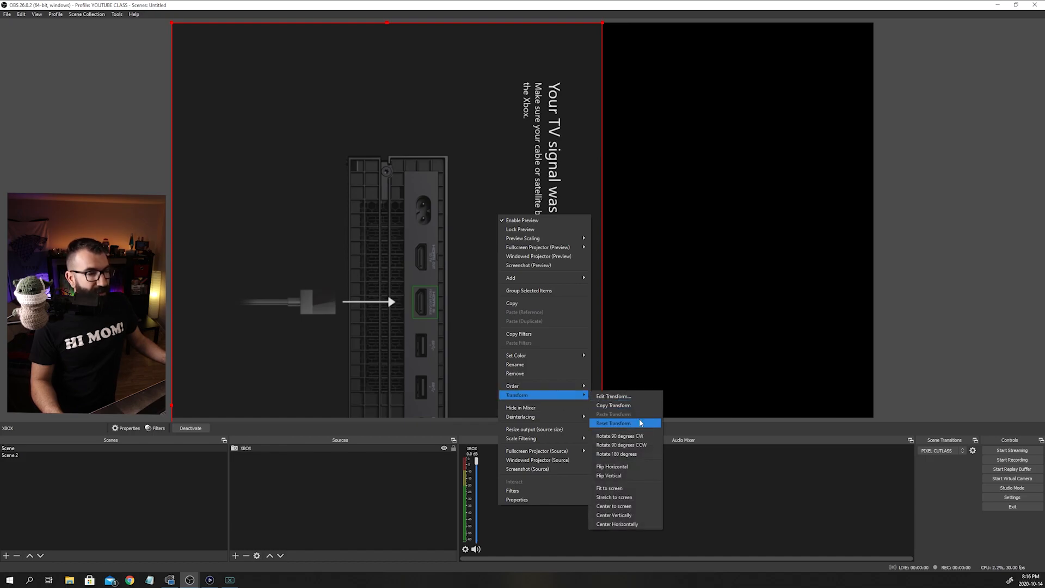
left_click(640, 423)
left_click(984, 263)
Step: Crop the XBOX source from its right and left edges, and reset its transform to the full picture
left_click(732, 203)
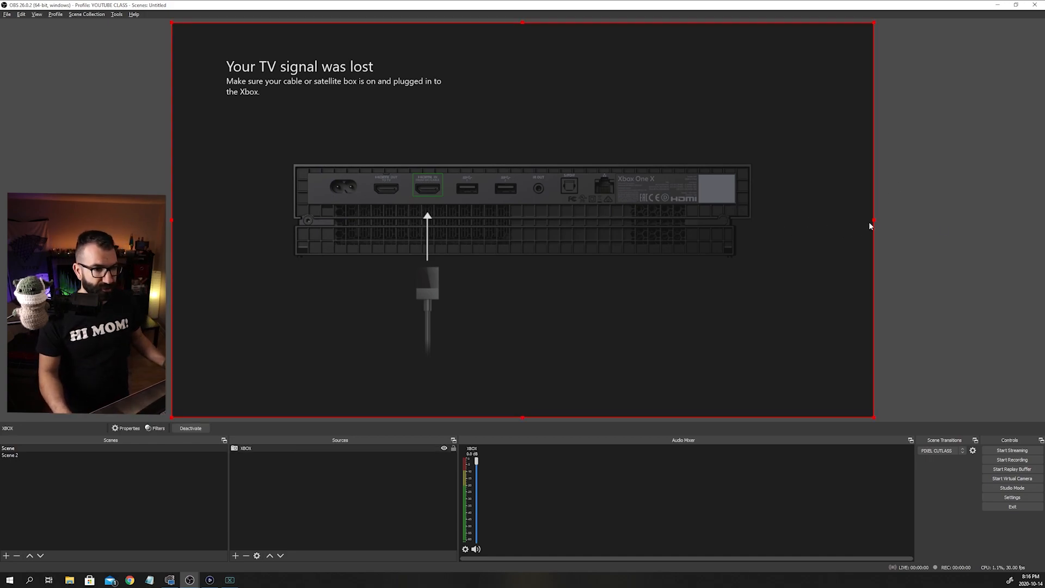
left_click_drag(874, 218, 454, 220)
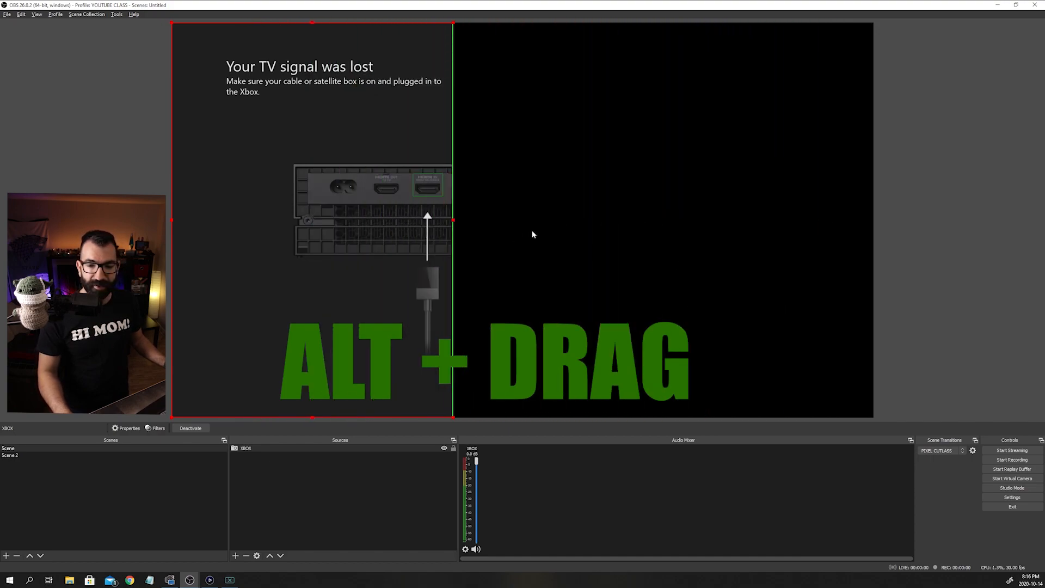
left_click_drag(172, 220, 285, 226)
right_click(378, 225)
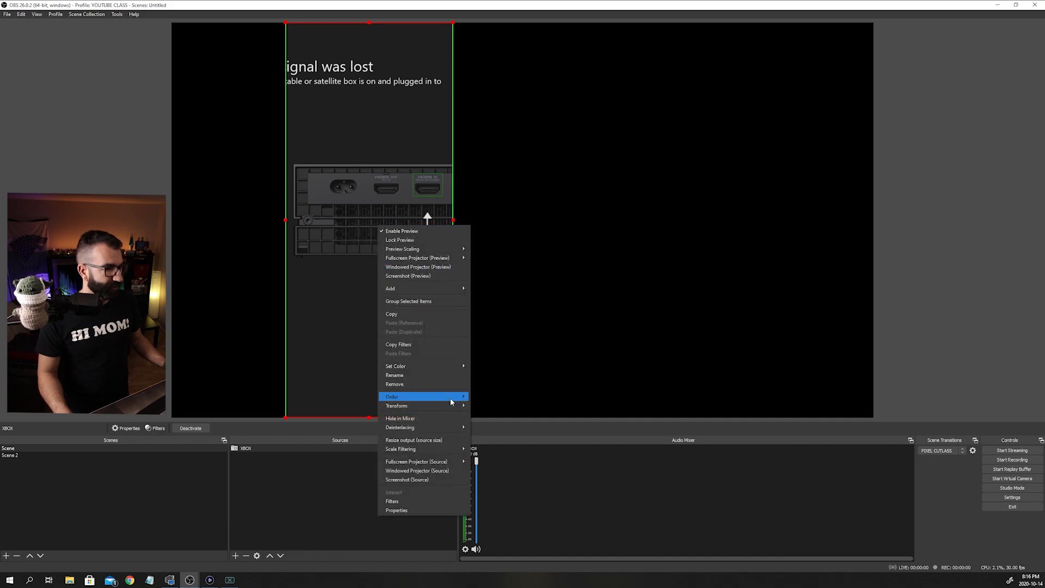
mouse_move(451, 406)
left_click(501, 433)
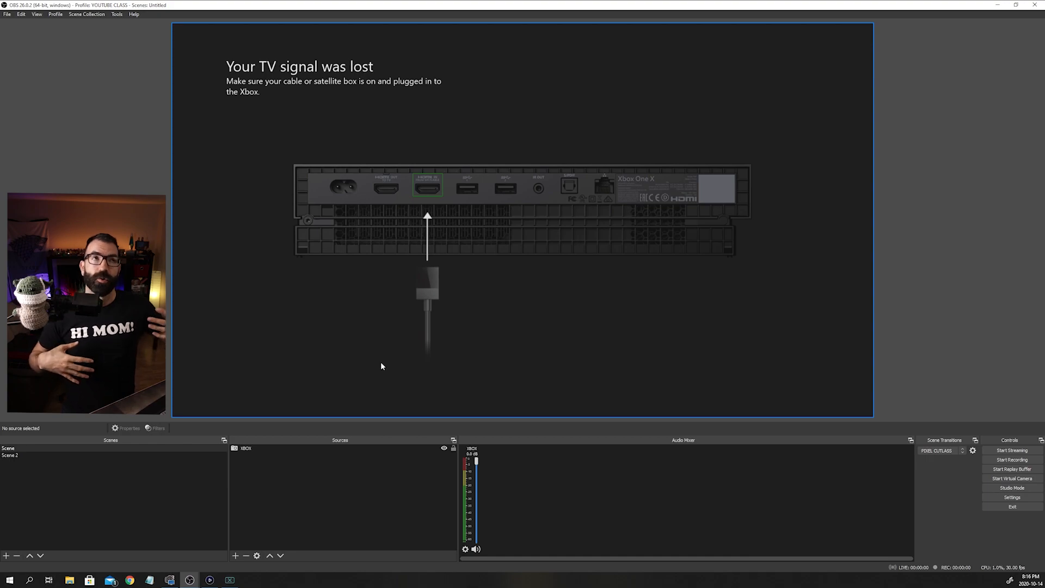
Step: Add a new Video Capture Device source named CAMERA to the first scene
left_click(283, 500)
left_click(235, 555)
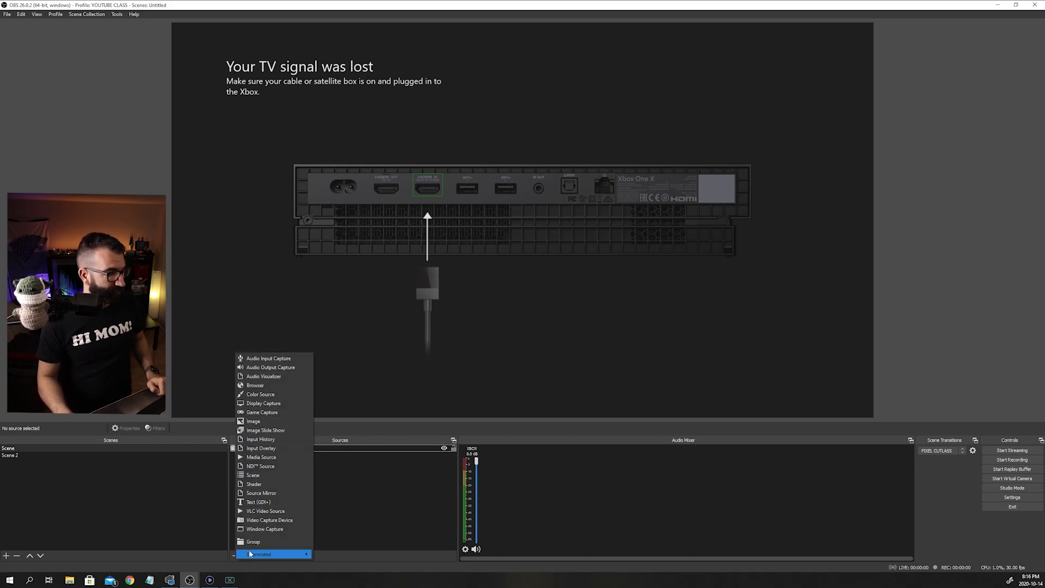
left_click(289, 520)
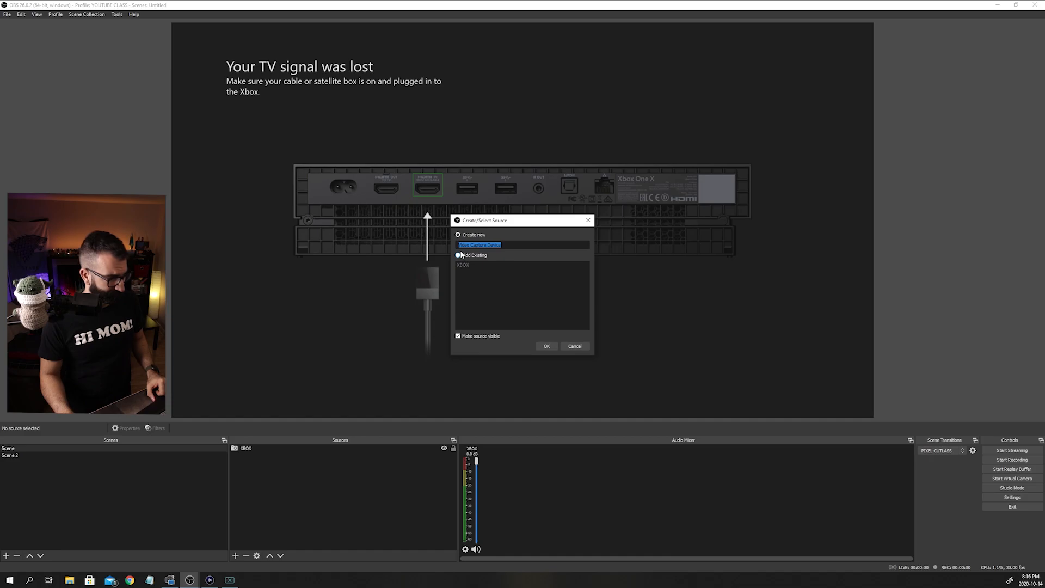
type("CAMERA")
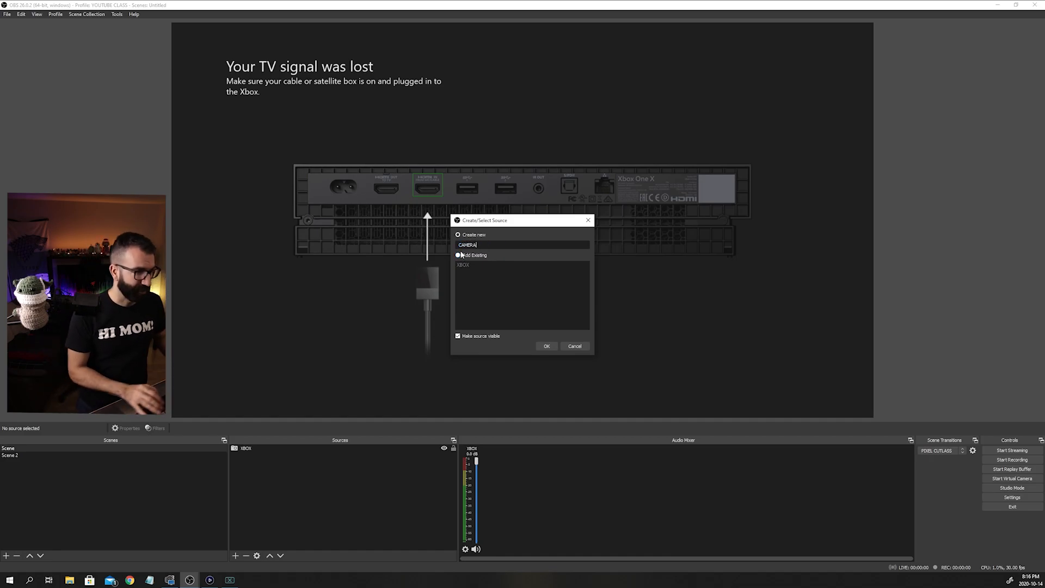
left_click(547, 346)
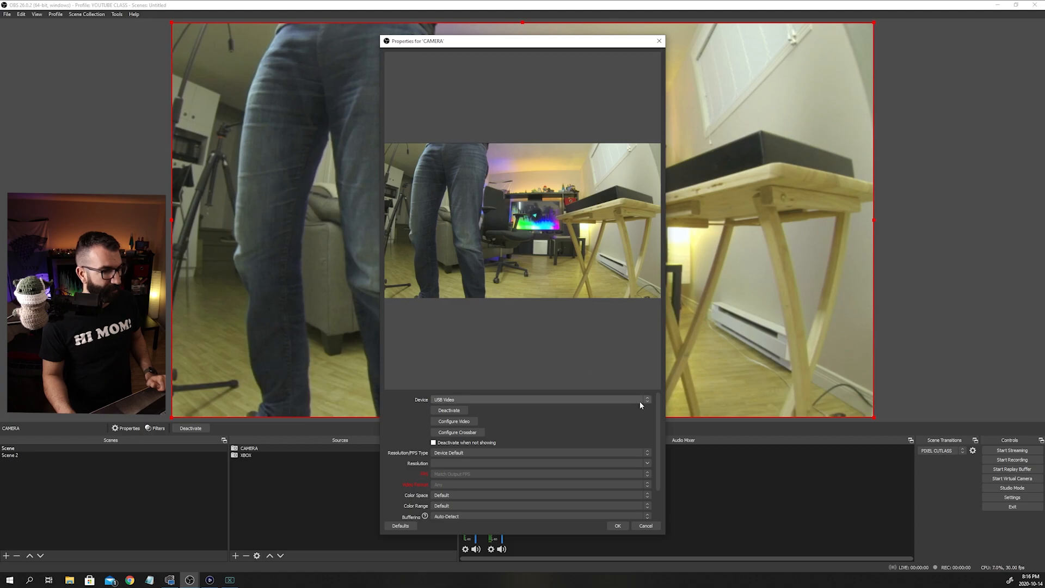
Step: Choose HD Pro Webcam C920 as the CAMERA source's device and confirm its properties
left_click(641, 400)
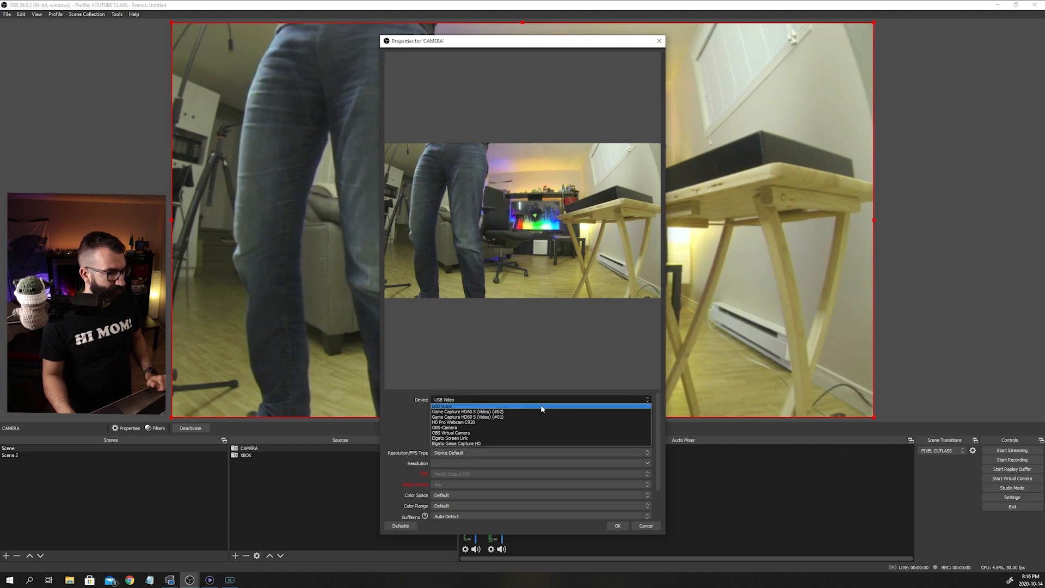
left_click(490, 422)
left_click(625, 525)
left_click_drag(632, 284, 560, 254)
Step: Set the CAMERA source's Resolution/FPS type to Custom with a resolution of 1920x1080, and confirm
double_click(258, 448)
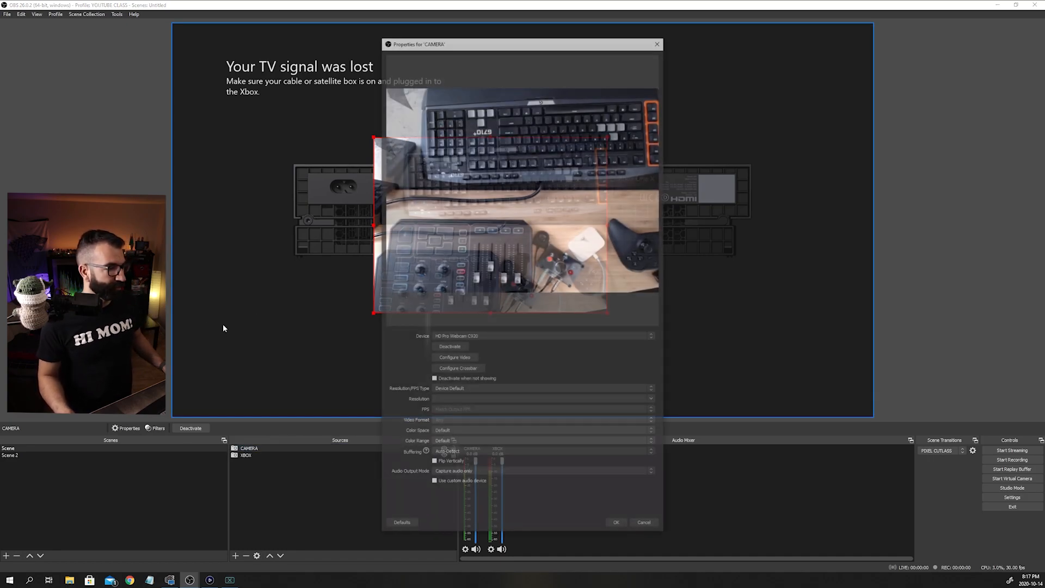
left_click(475, 390)
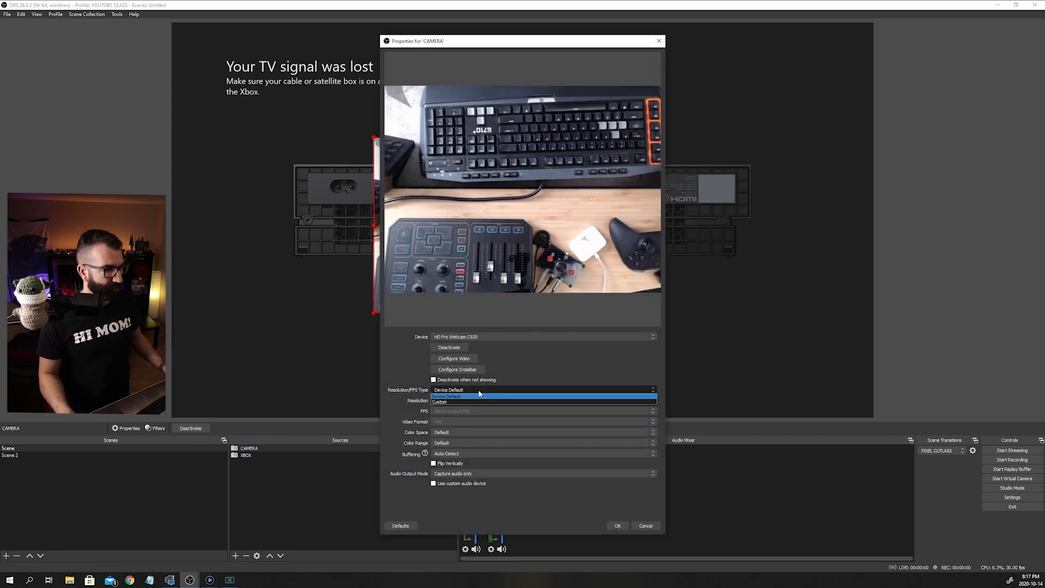
left_click(469, 401)
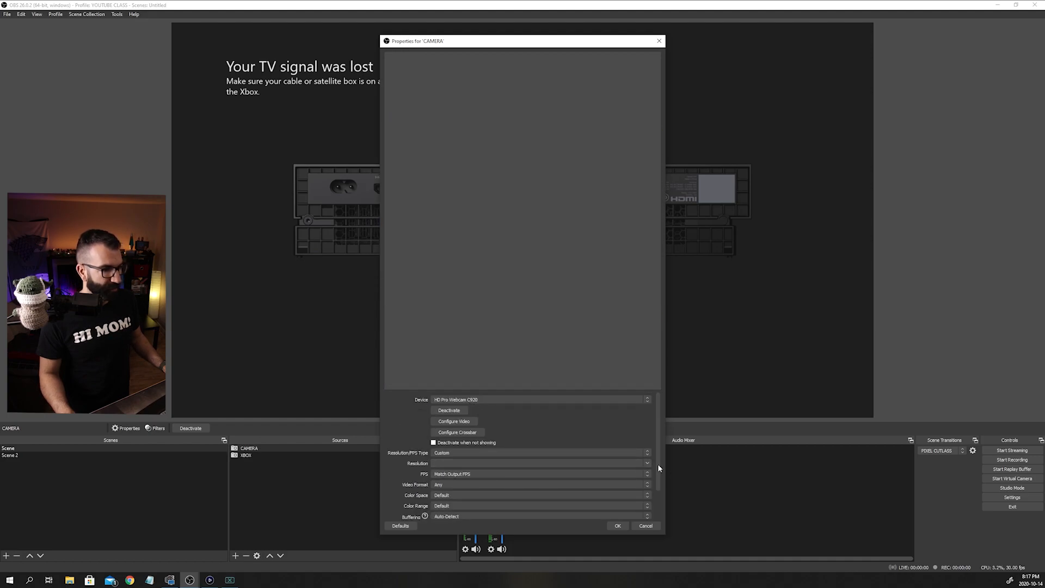
left_click(647, 463)
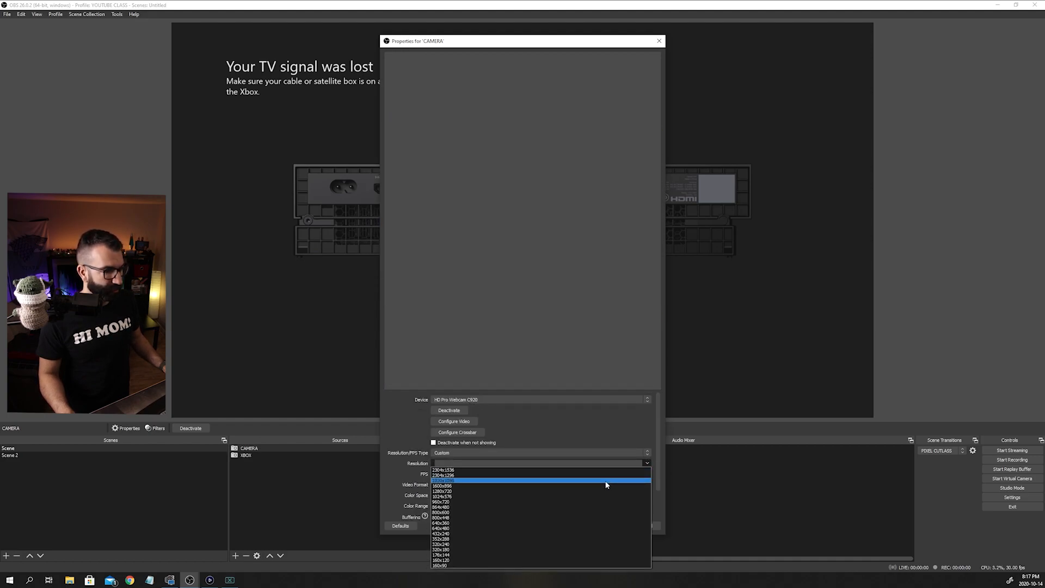
left_click(605, 481)
left_click(622, 526)
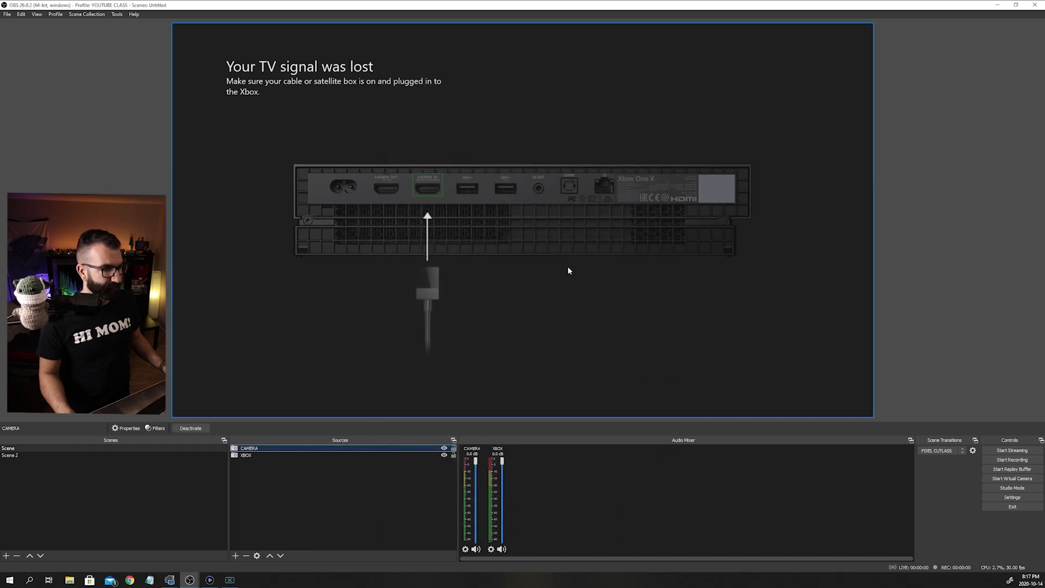
Step: Scale the CAMERA source down to about a third of the canvas width and place it in the canvas's lower-right corner
left_click_drag(570, 270, 457, 238)
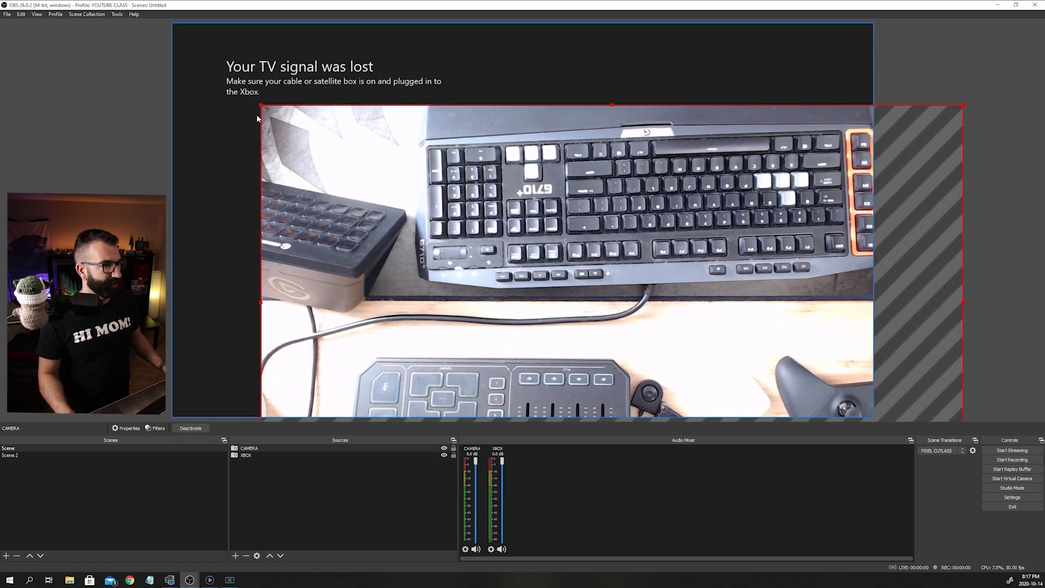
left_click_drag(261, 105, 647, 319)
left_click_drag(703, 407, 506, 224)
left_click_drag(450, 136, 551, 195)
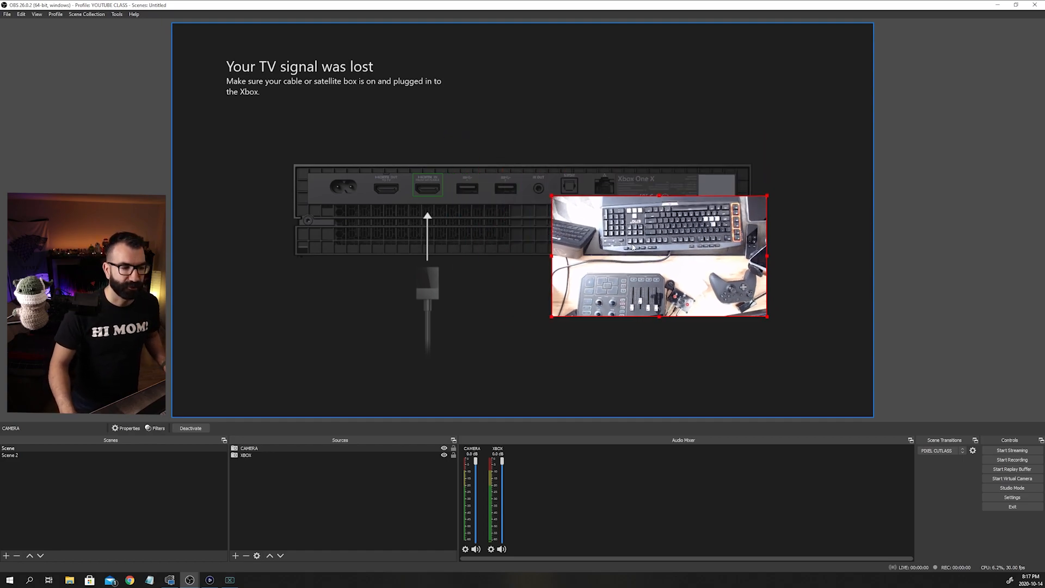
left_click_drag(633, 246, 770, 332)
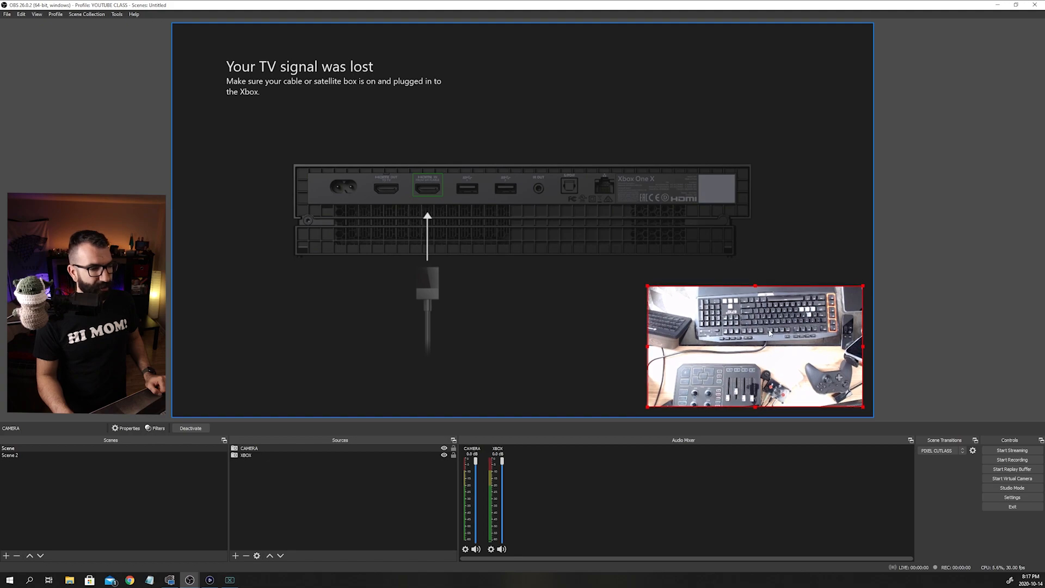
Step: Open the video configuration of the CAMERA source's webcam and set its white balance to about 4910
left_click(268, 448)
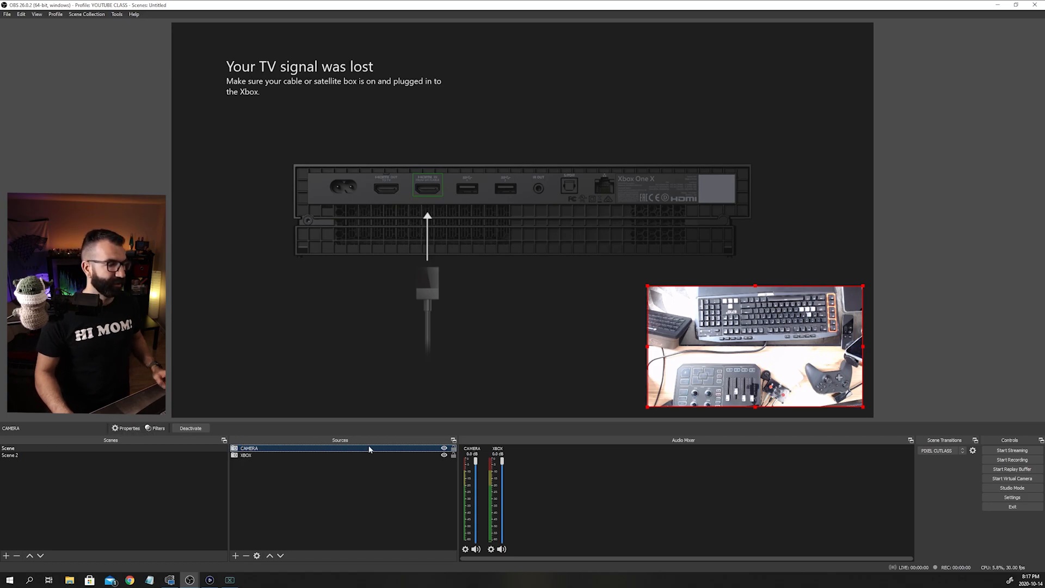
double_click(493, 314)
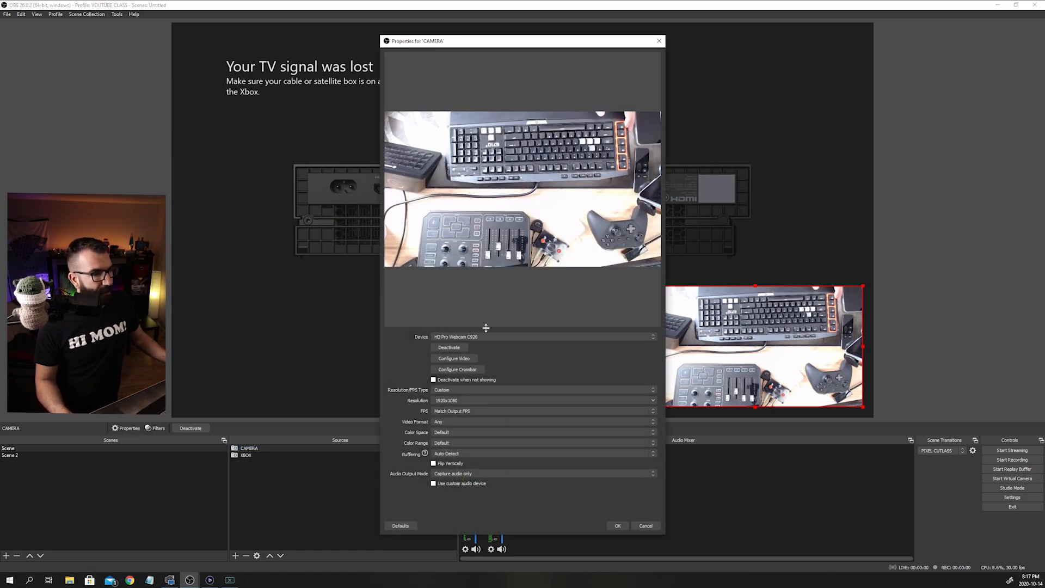
left_click(465, 360)
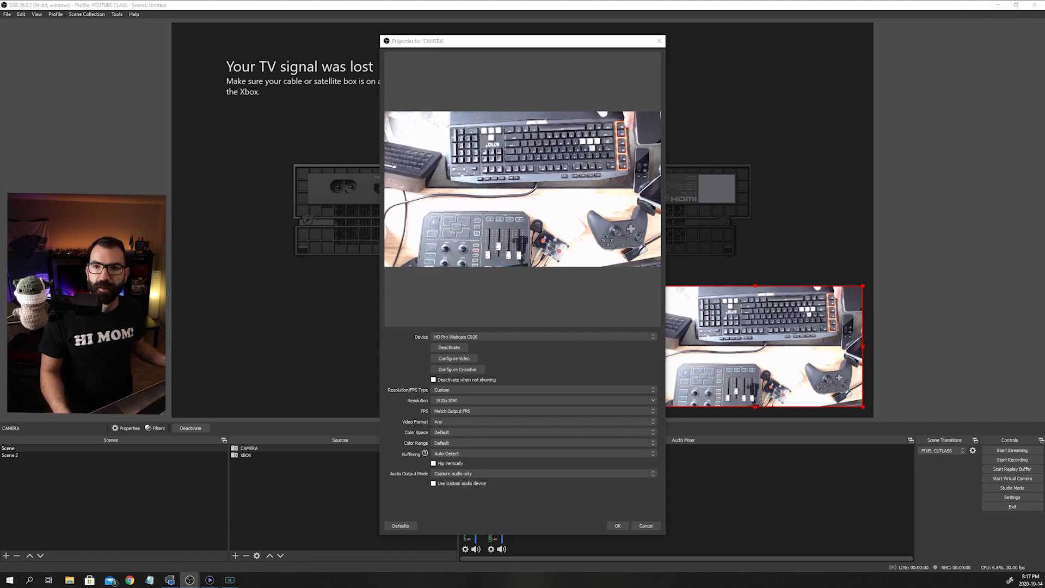
left_click_drag(967, 38, 353, 245)
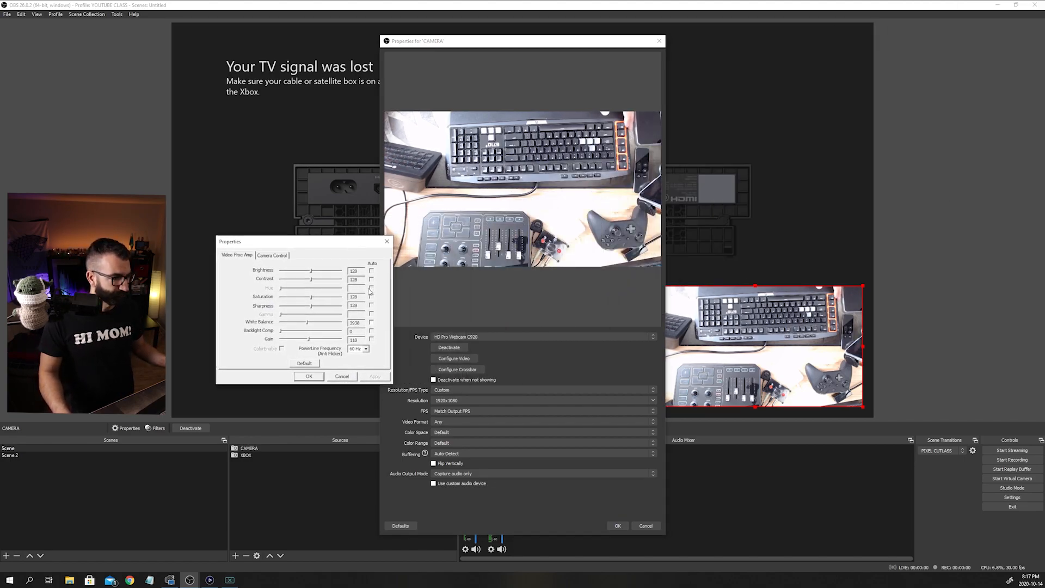
left_click(273, 256)
left_click(247, 255)
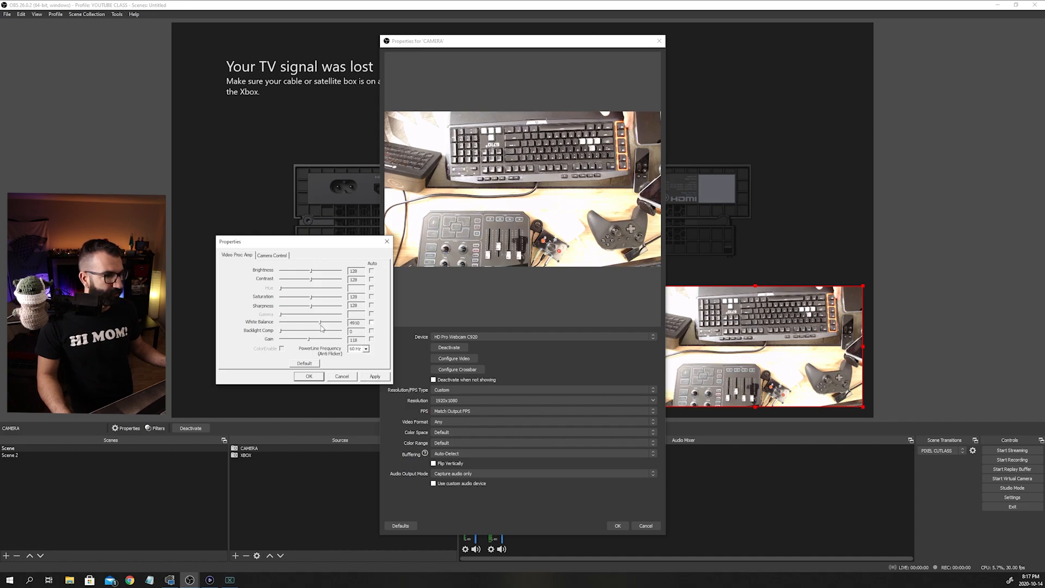
Step: Set the webcam's exposure to -6 in its camera control settings
left_click(278, 258)
left_click_drag(312, 295, 298, 294)
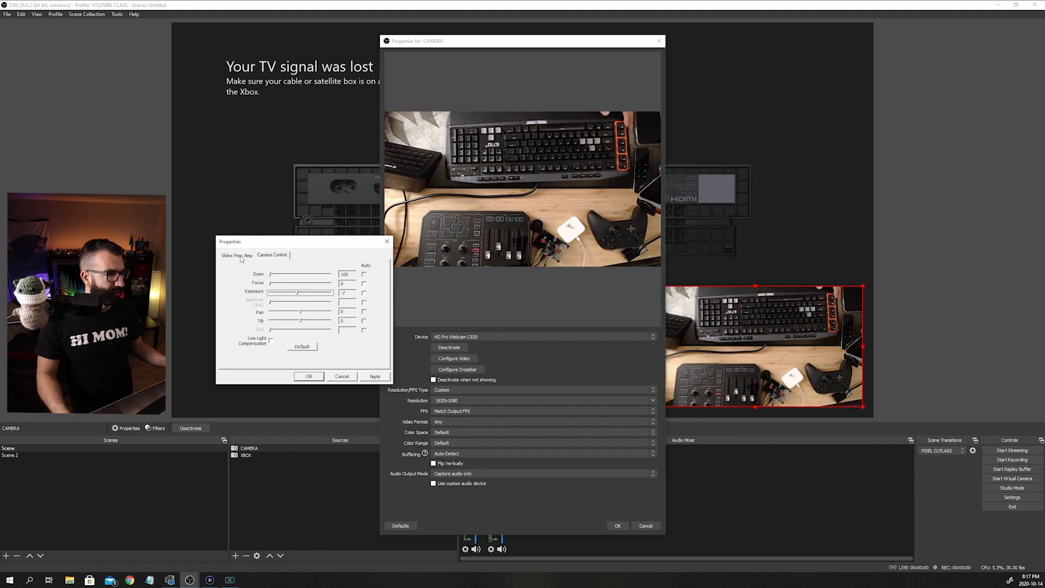
left_click(239, 256)
left_click(274, 255)
left_click(303, 295)
Step: Lower the webcam's gain to about 28 and confirm both the video configuration and the CAMERA source's properties
left_click(246, 255)
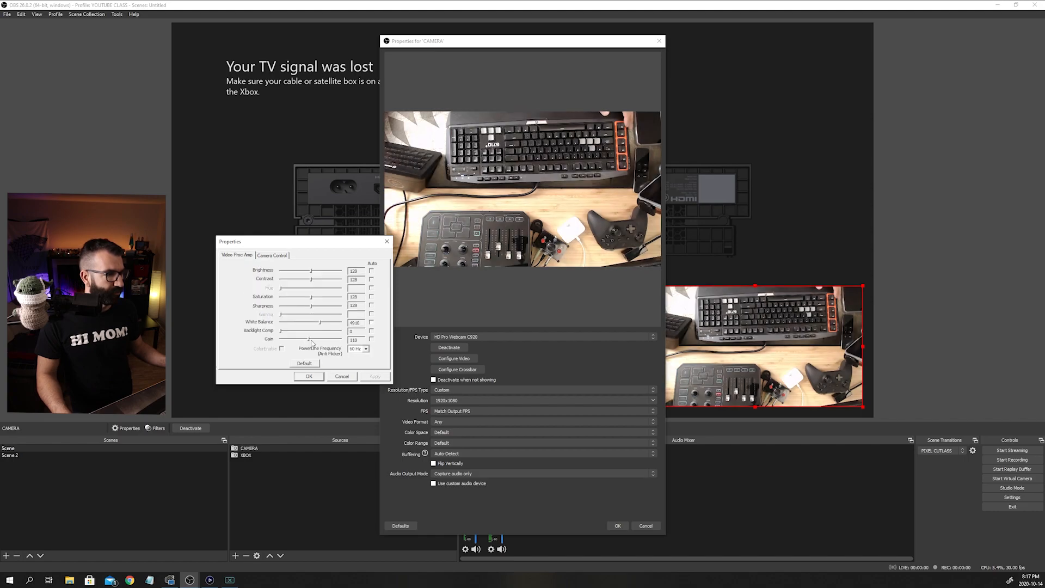
left_click_drag(309, 340, 288, 339)
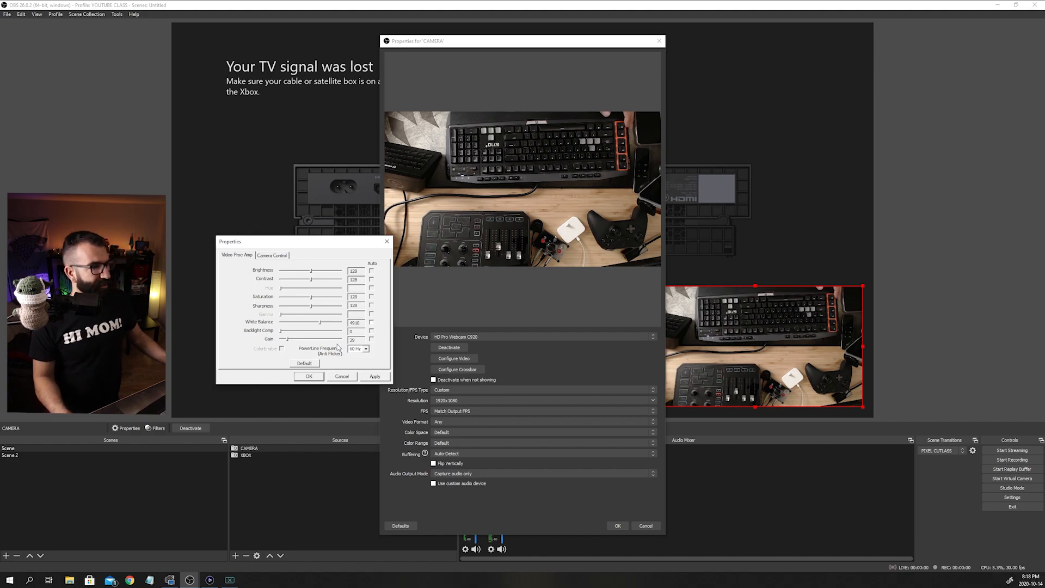
left_click(282, 256)
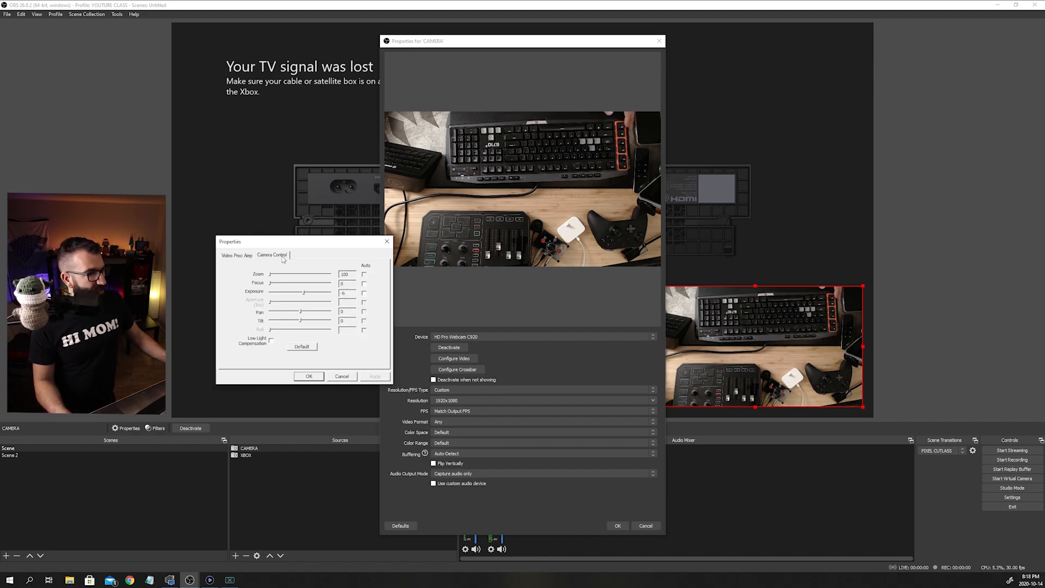
left_click(308, 376)
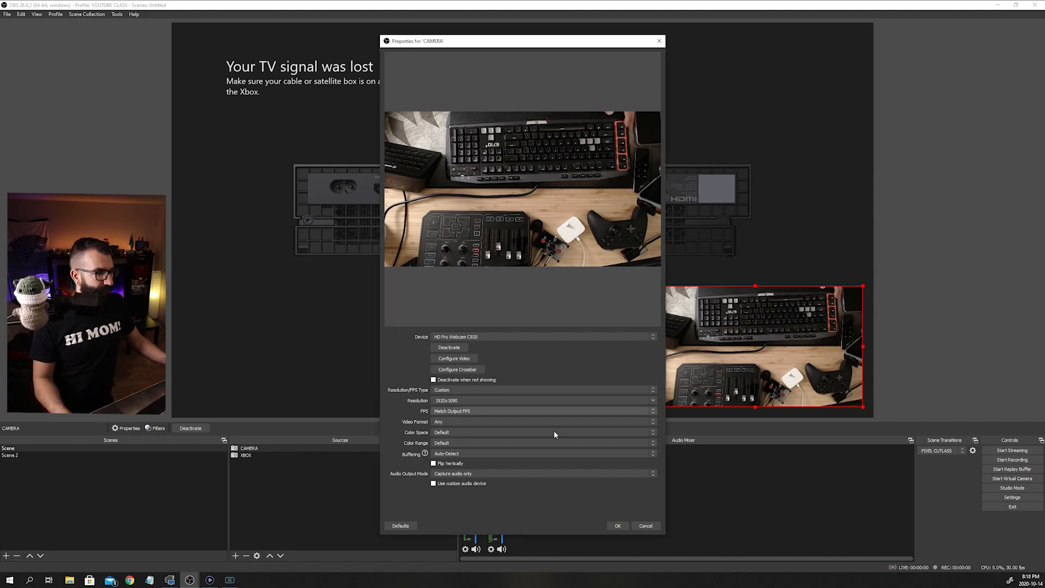
left_click(617, 525)
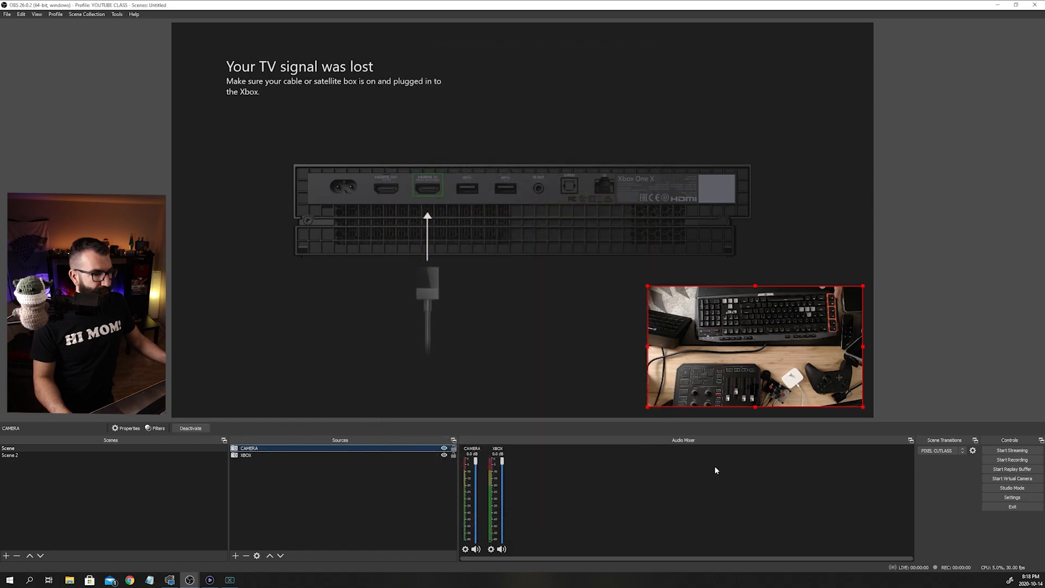
Step: Add a new audio input capture source named Microphone to the scene
left_click(792, 246)
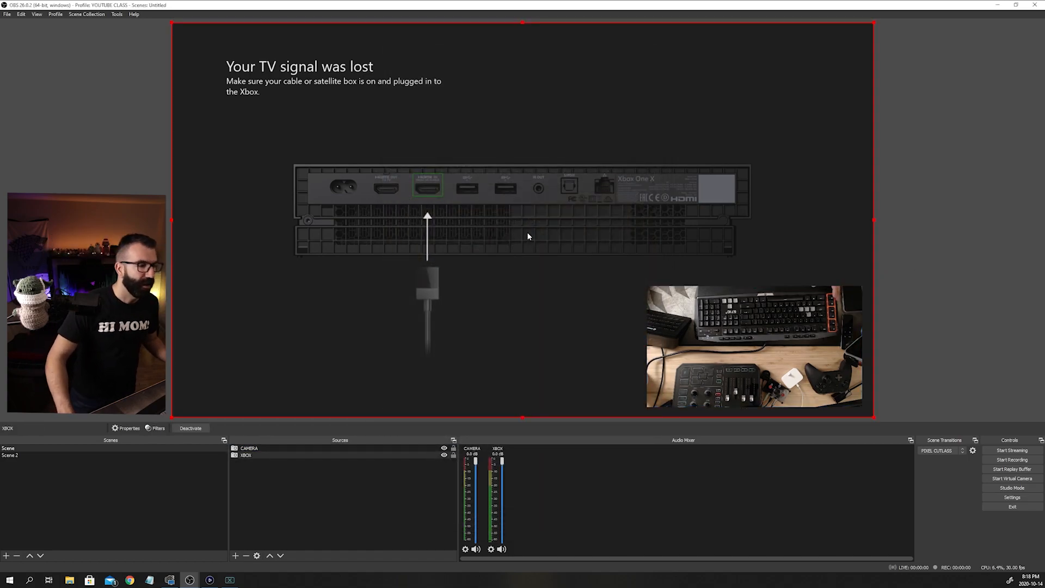
left_click(430, 491)
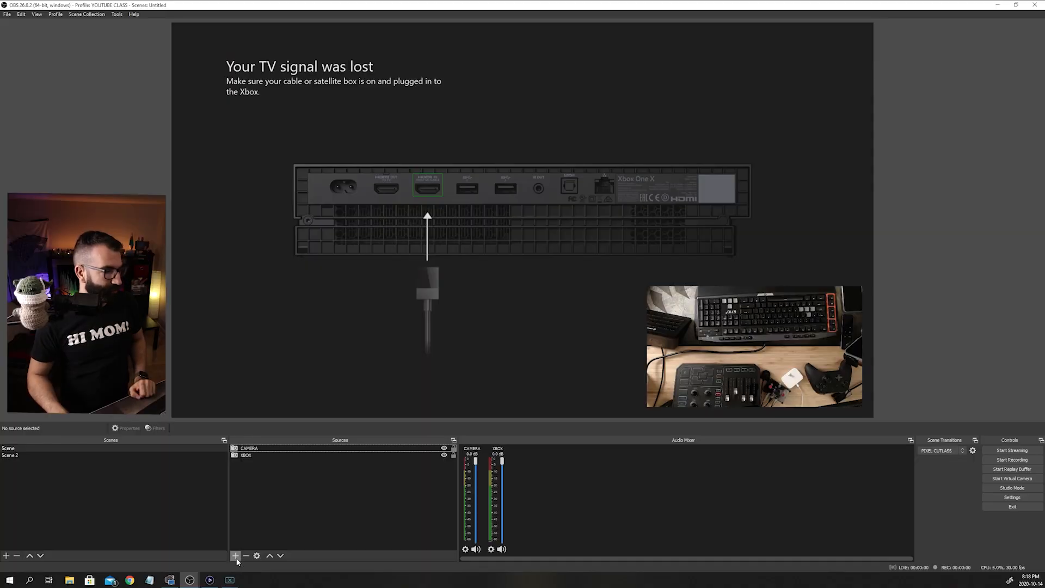
left_click(234, 555)
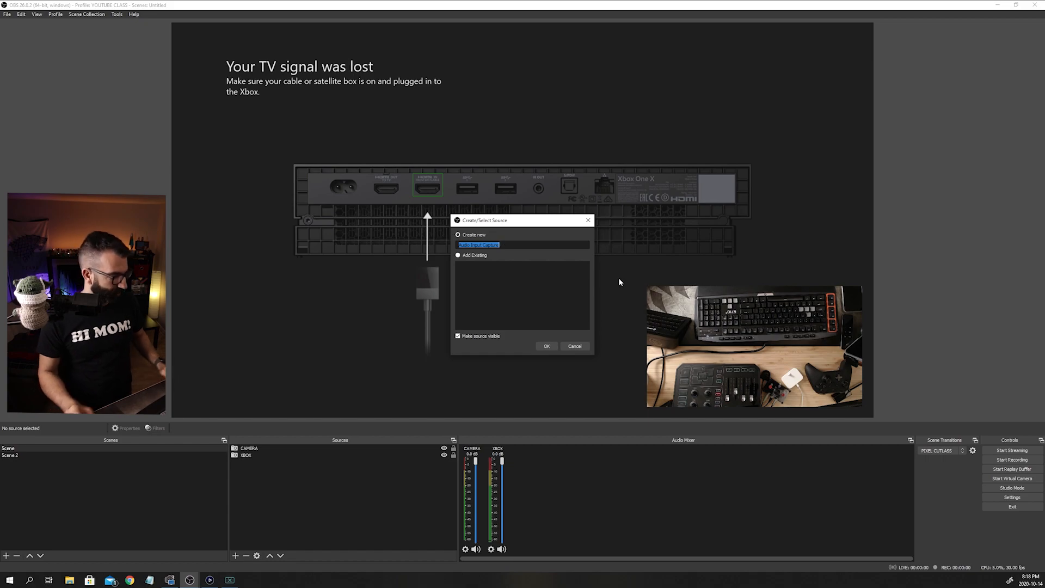
type("Microphone")
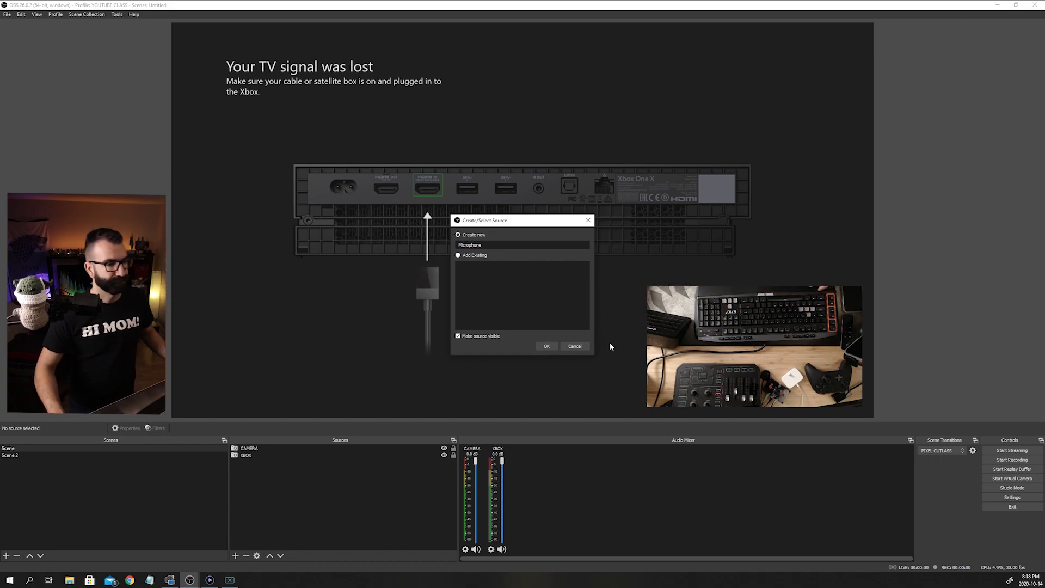
left_click(547, 347)
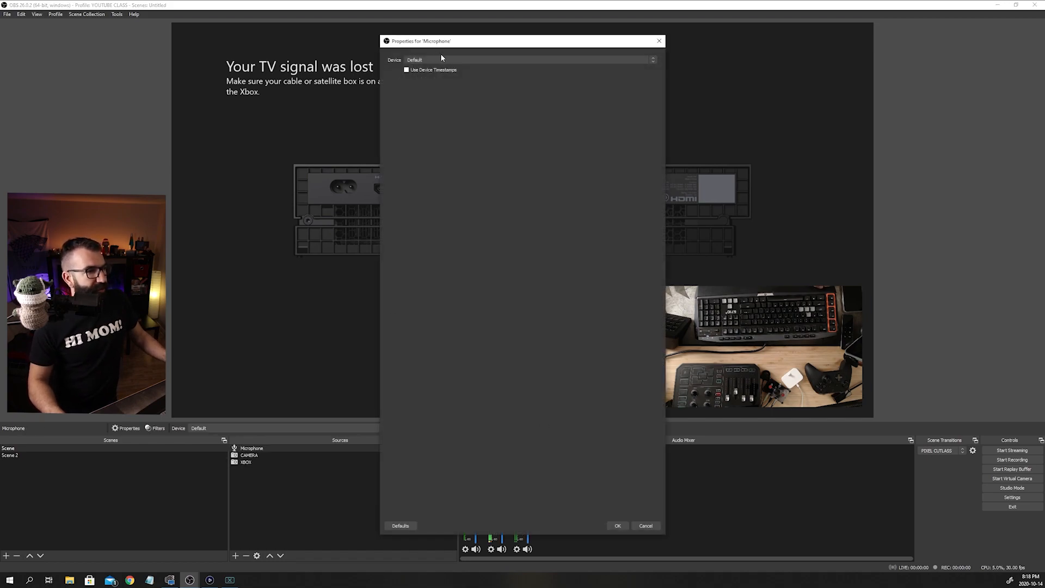
Step: Set the Microphone source's device to Chat Mic (2- TC-Helicon GoXLR) and move the source below XBOX in the source order
left_click(442, 57)
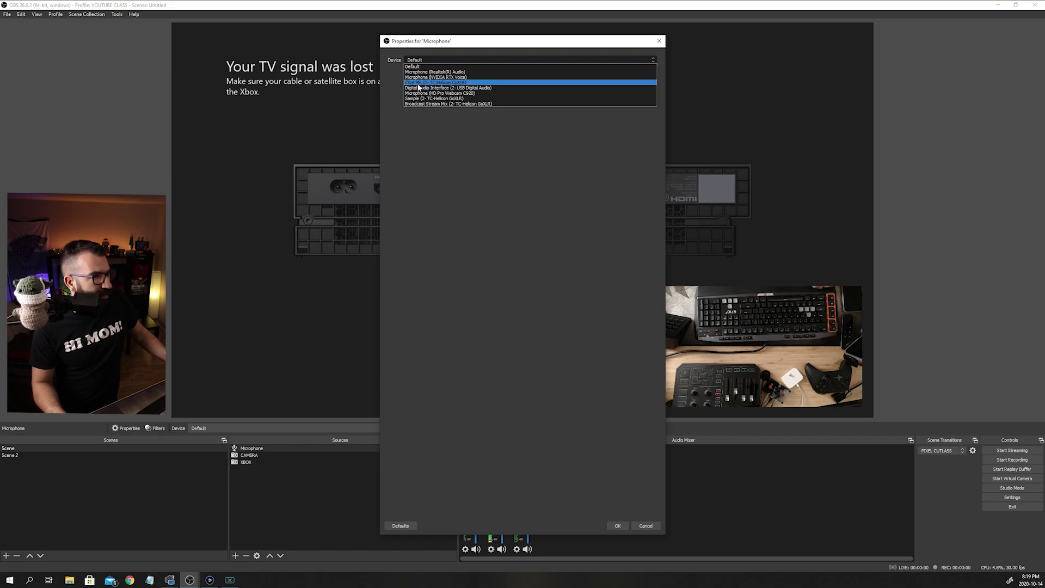
left_click(419, 83)
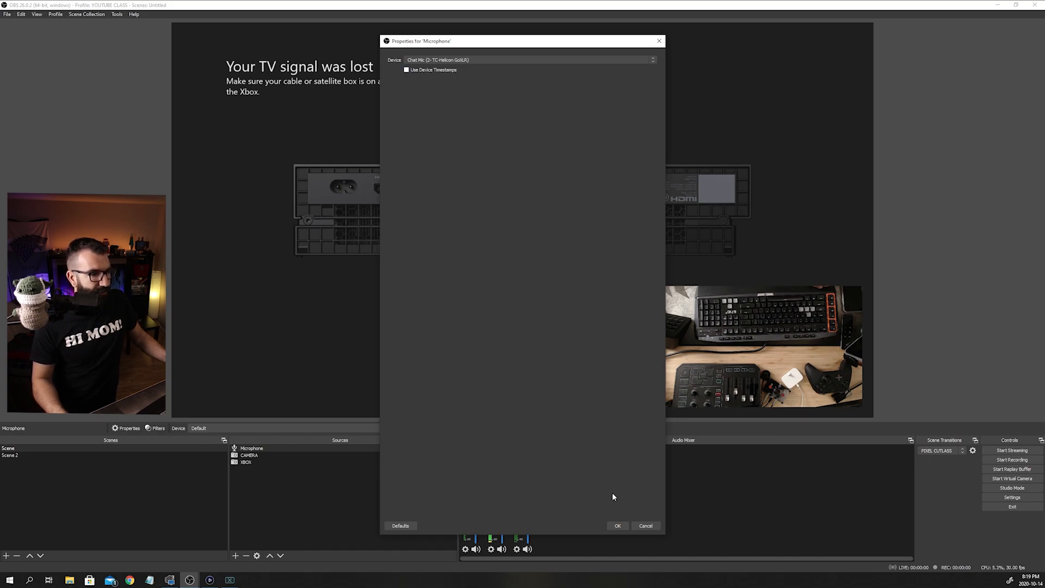
left_click(624, 528)
left_click_drag(278, 447, 289, 498)
left_click(296, 496)
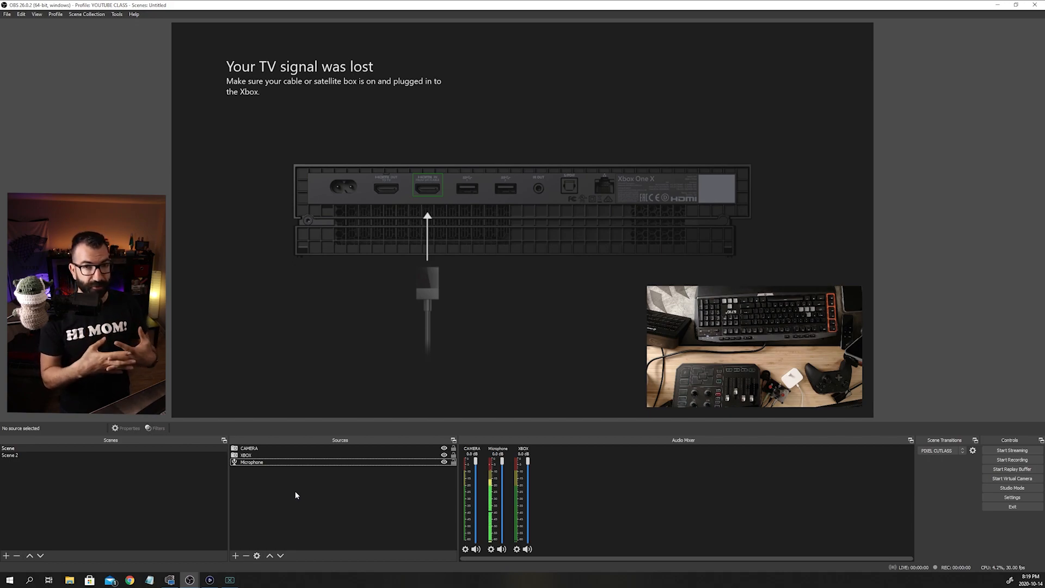
Step: Add an audio output capture source named DESKTOP, review its available devices and leave it on the Default device
left_click(236, 555)
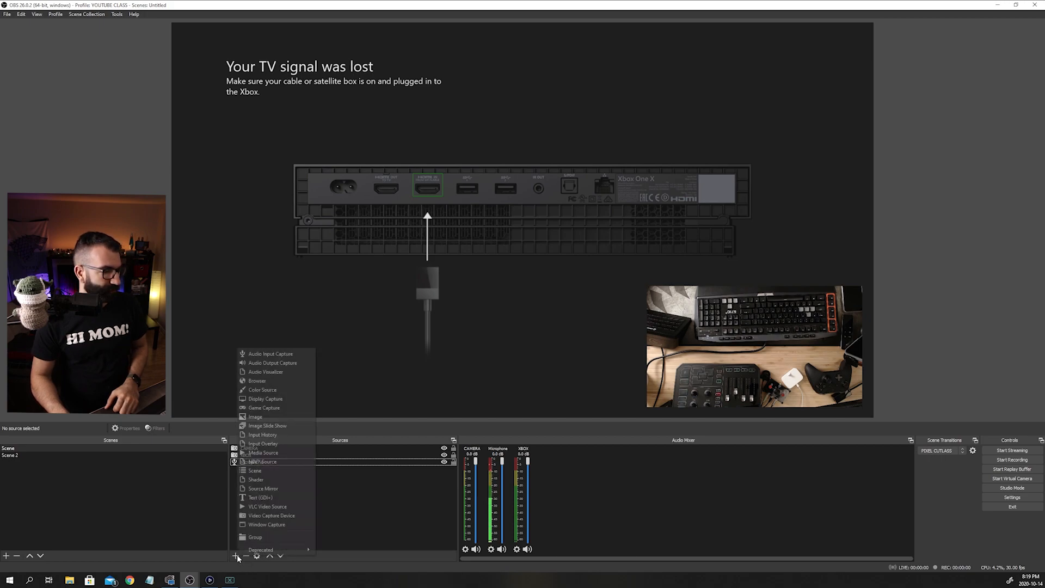
left_click(272, 362)
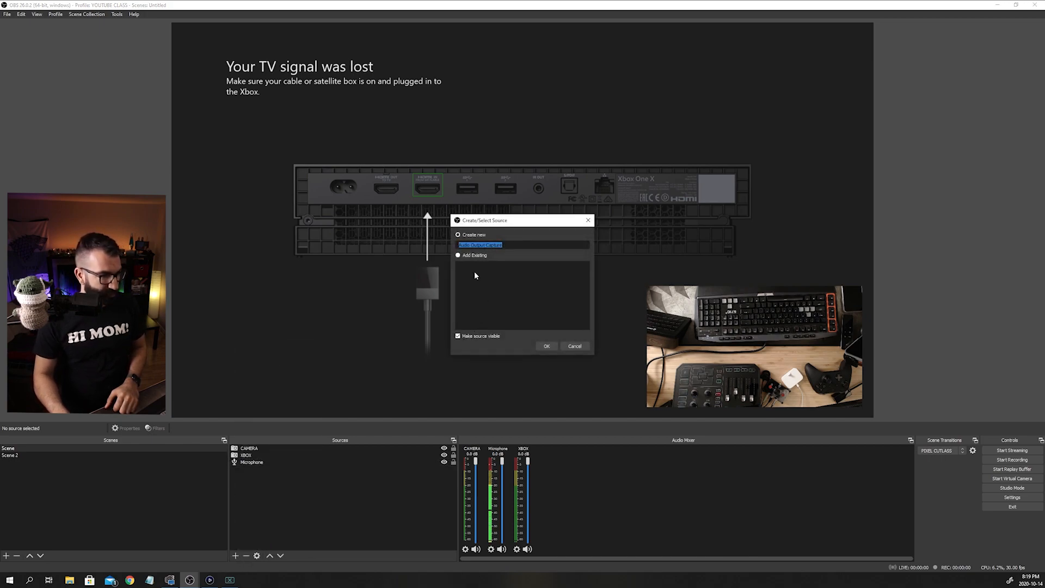
type("D")
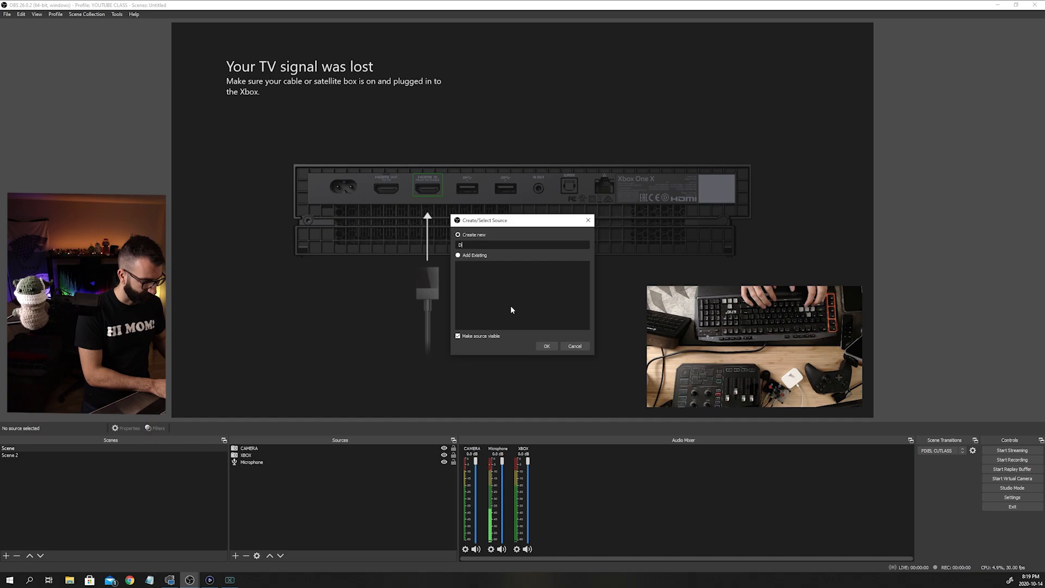
type("ESKTOP")
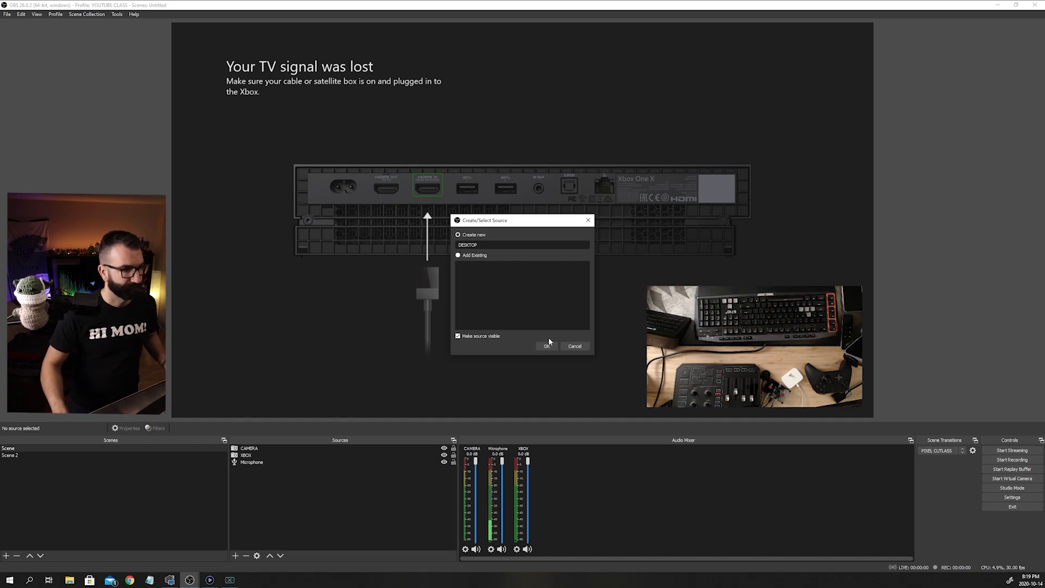
left_click(546, 346)
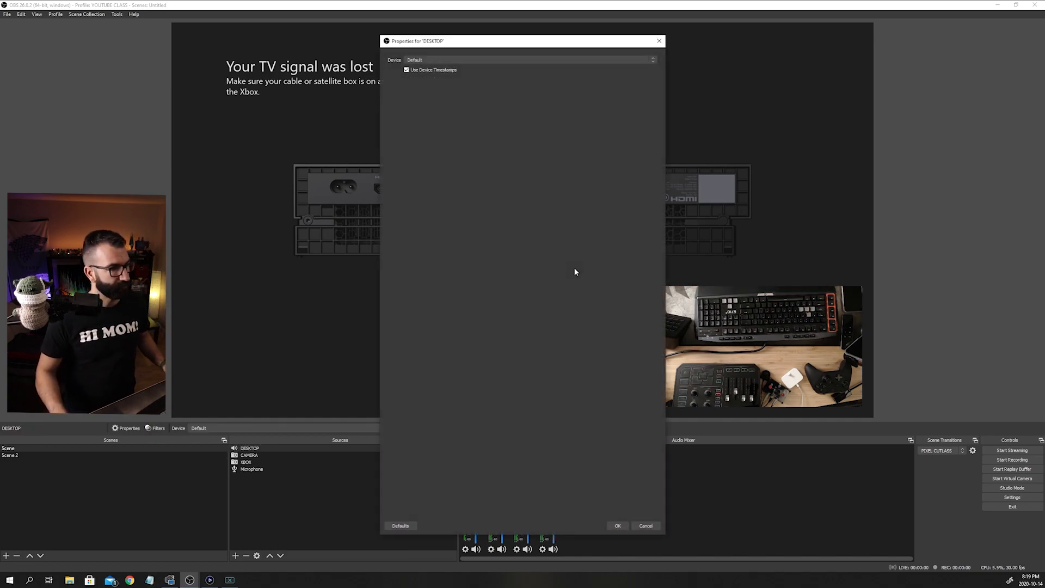
left_click(472, 61)
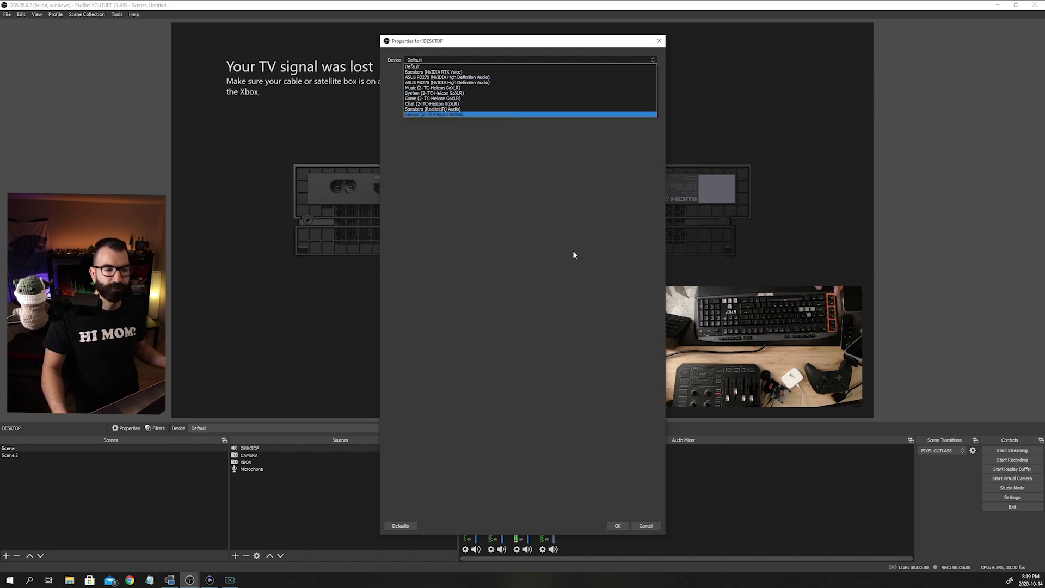
left_click(526, 216)
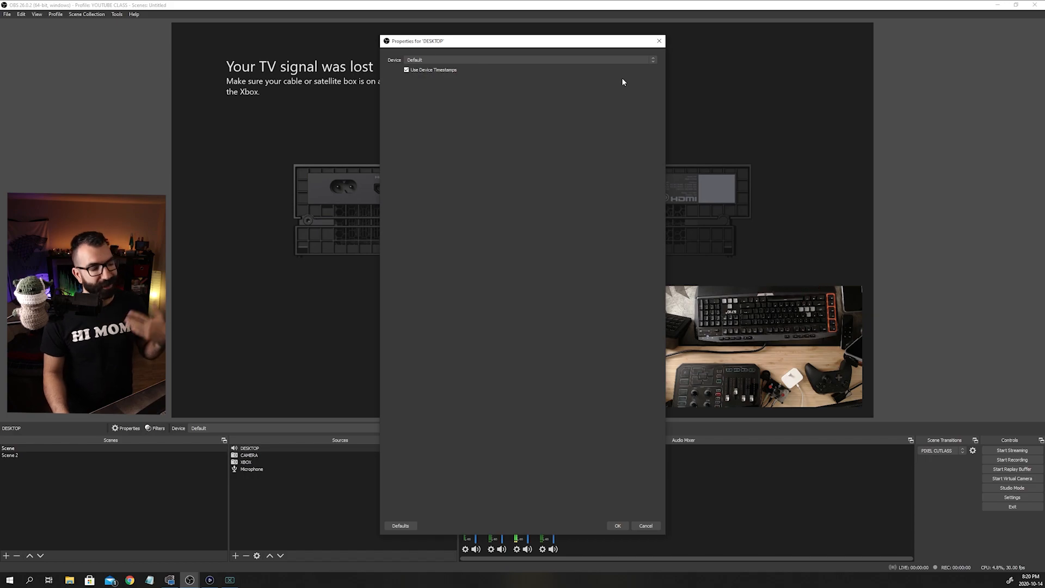
left_click(660, 40)
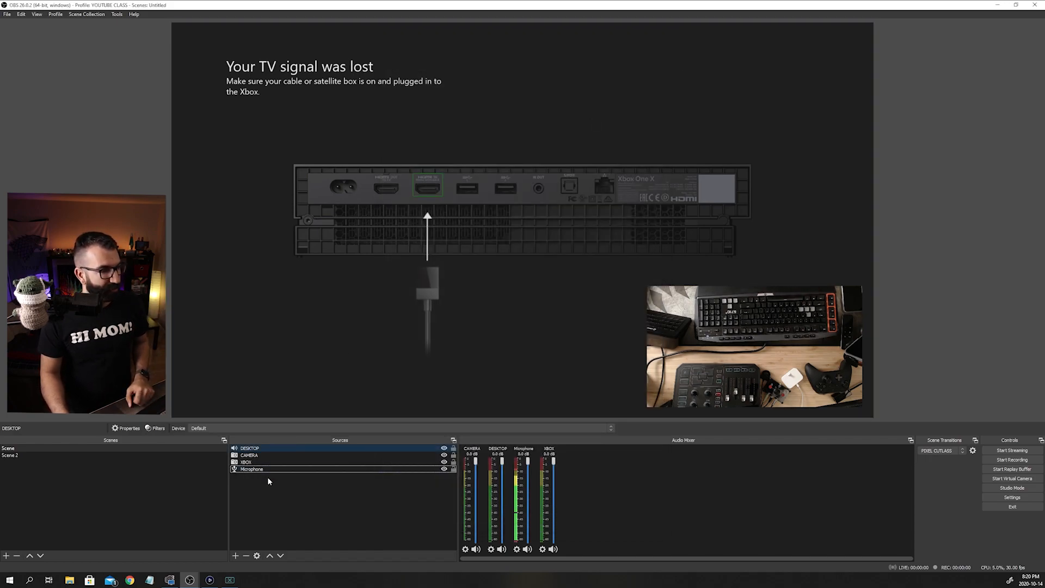
Step: Add an audio input capture source named GOXLR using the device Broadcast Stream Mix (2- TC-Helicon GoXLR)
left_click(235, 554)
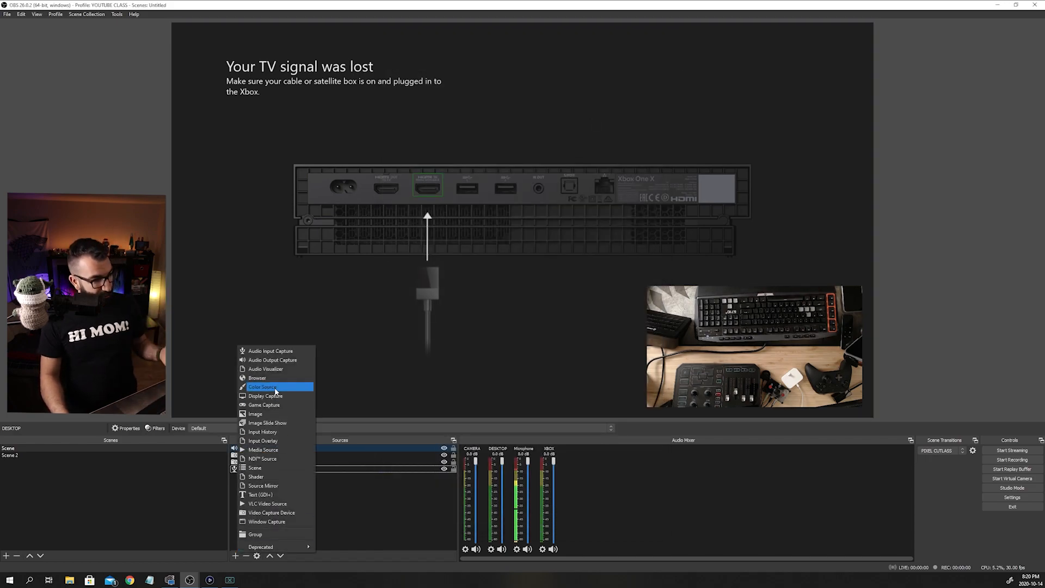
left_click(270, 351)
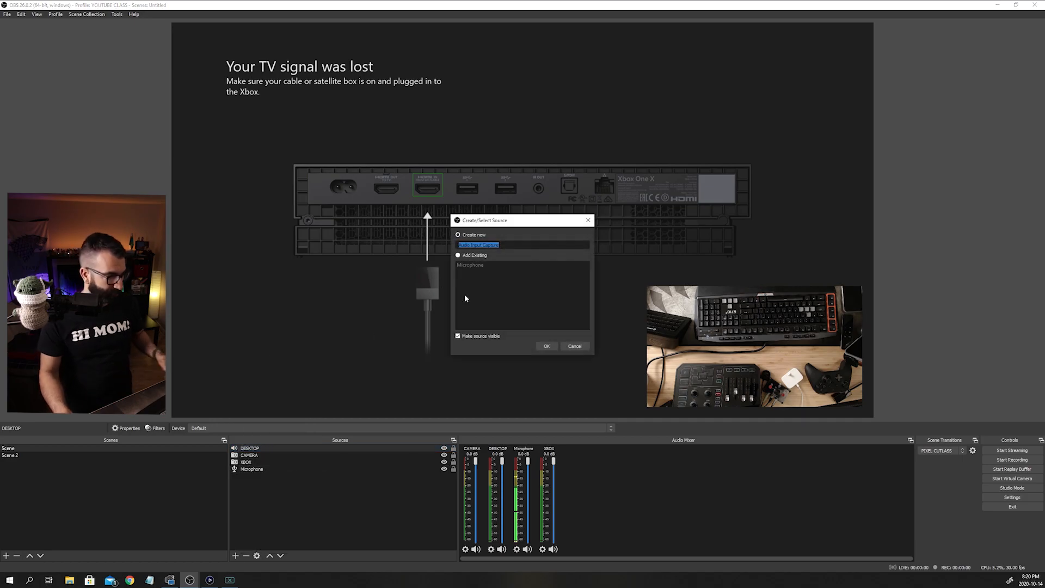
type("GOXLR")
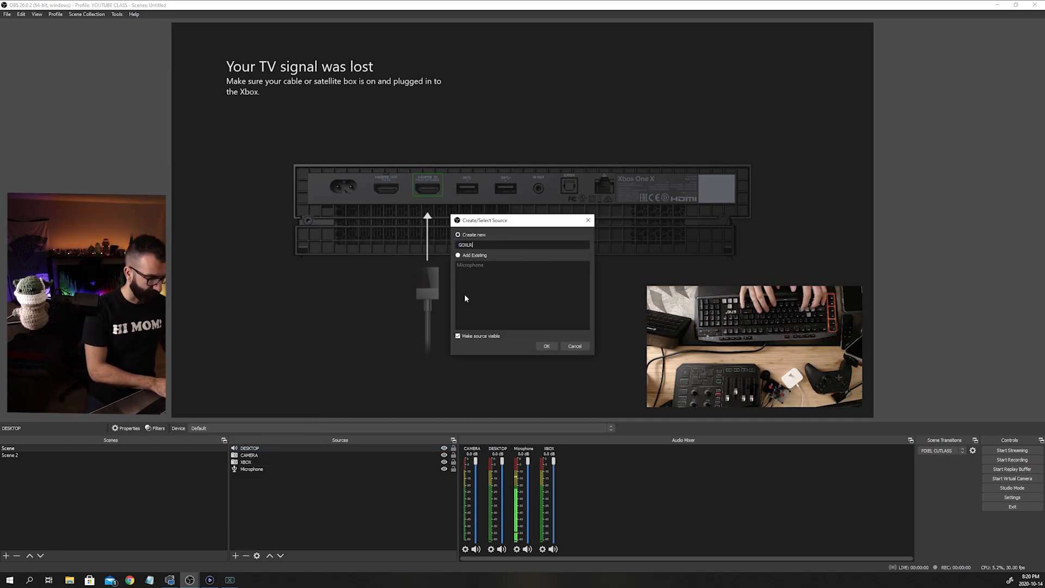
left_click(547, 346)
left_click(558, 60)
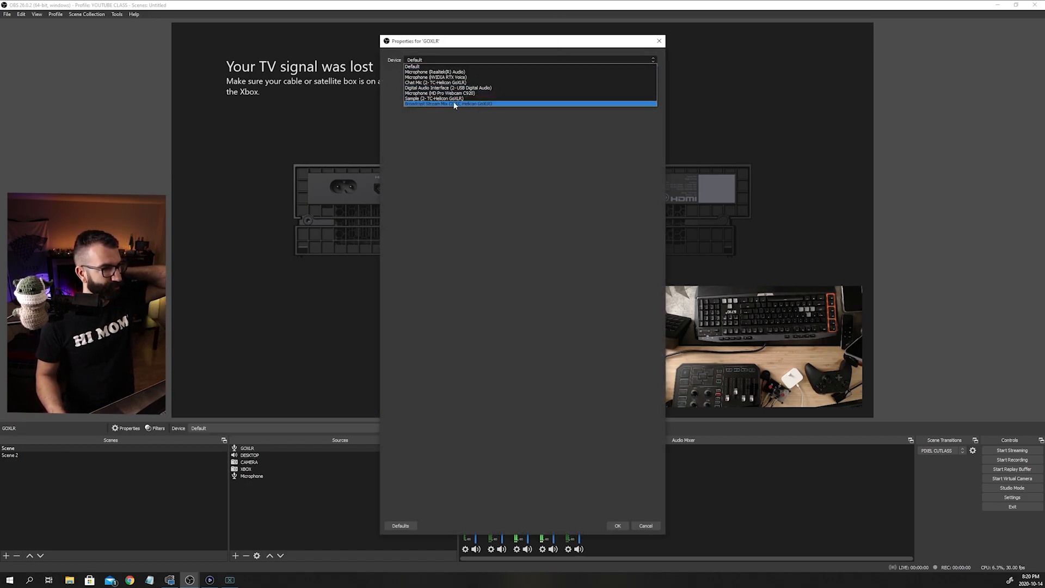
left_click(471, 103)
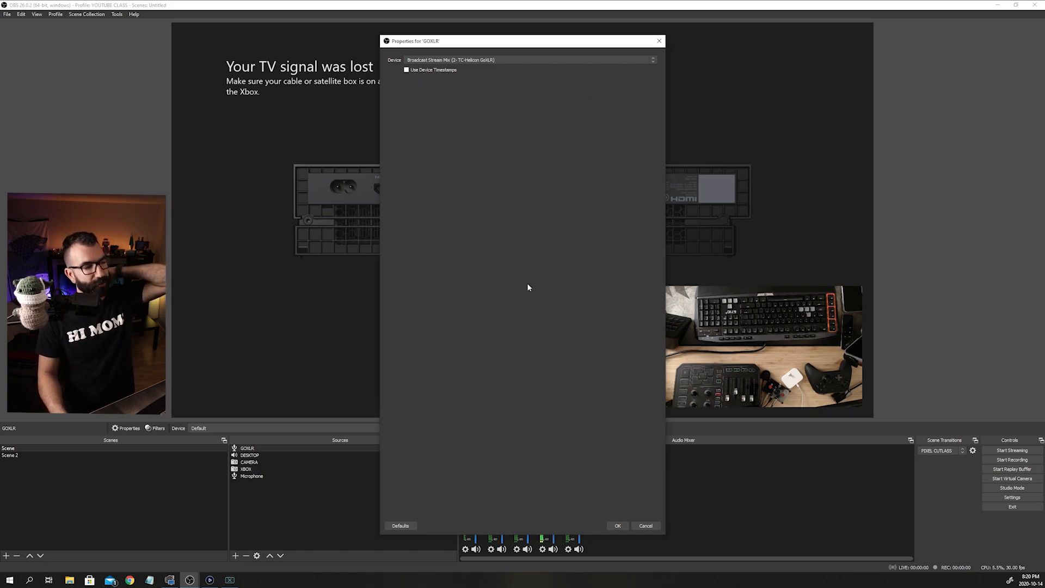
left_click(617, 526)
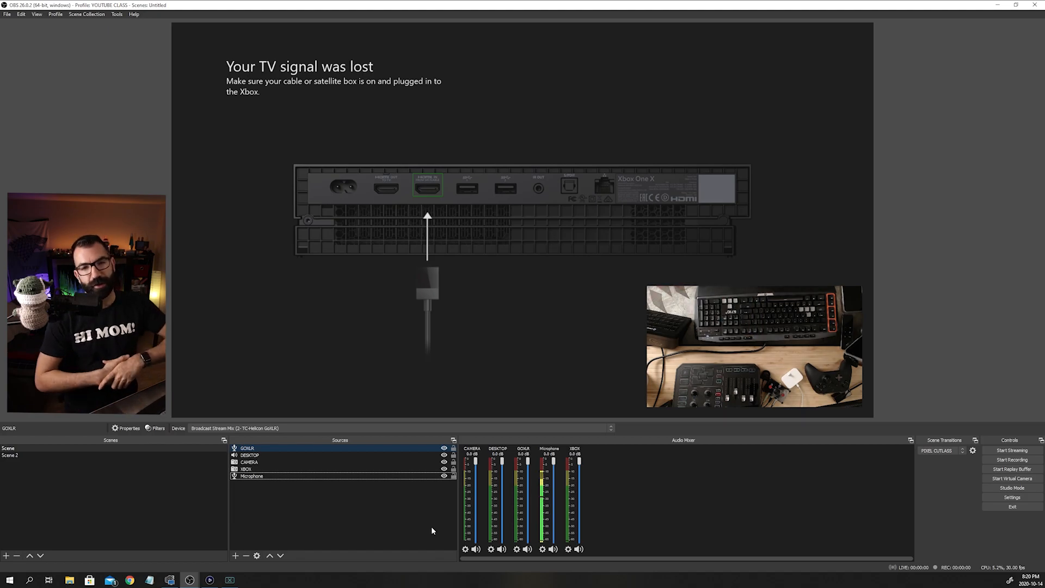
left_click(274, 549)
Step: Add an audio output capture source named MUSIC using the device Music (2- TC-Helicon GoXLR)
left_click(236, 556)
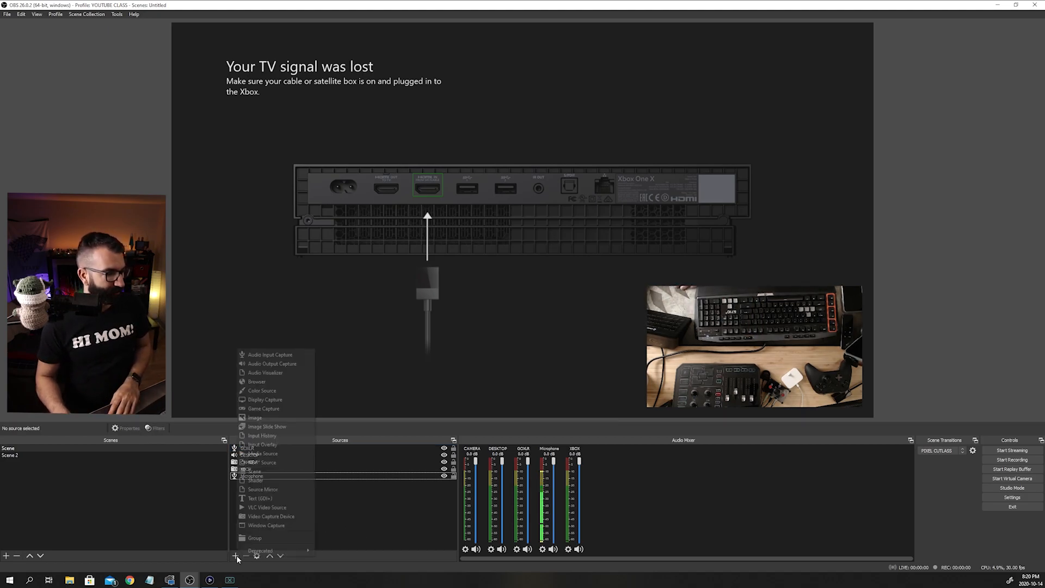
left_click(251, 364)
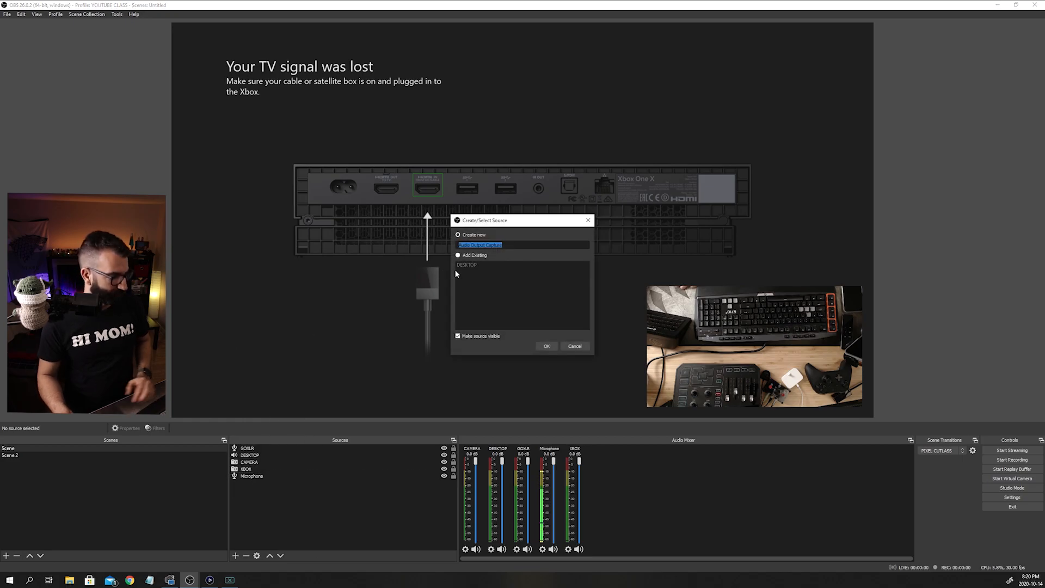
type("MUSIC")
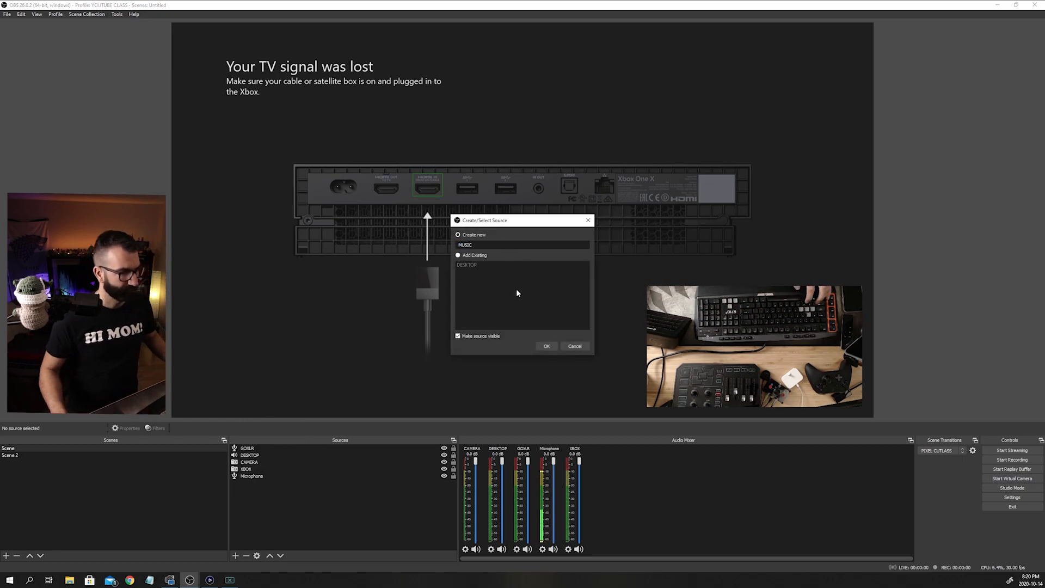
left_click(546, 346)
left_click(494, 60)
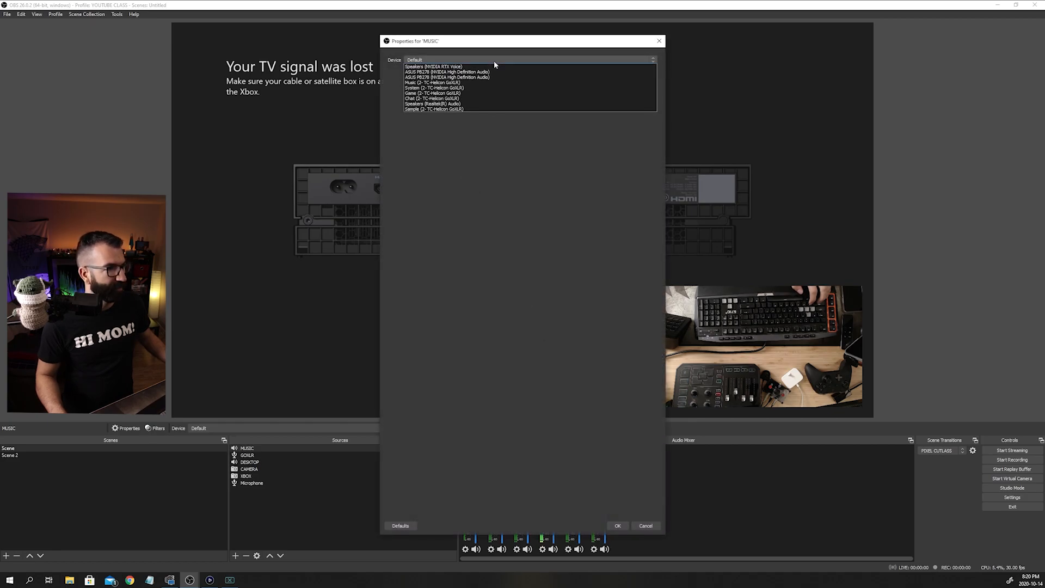
left_click(440, 83)
key("Return")
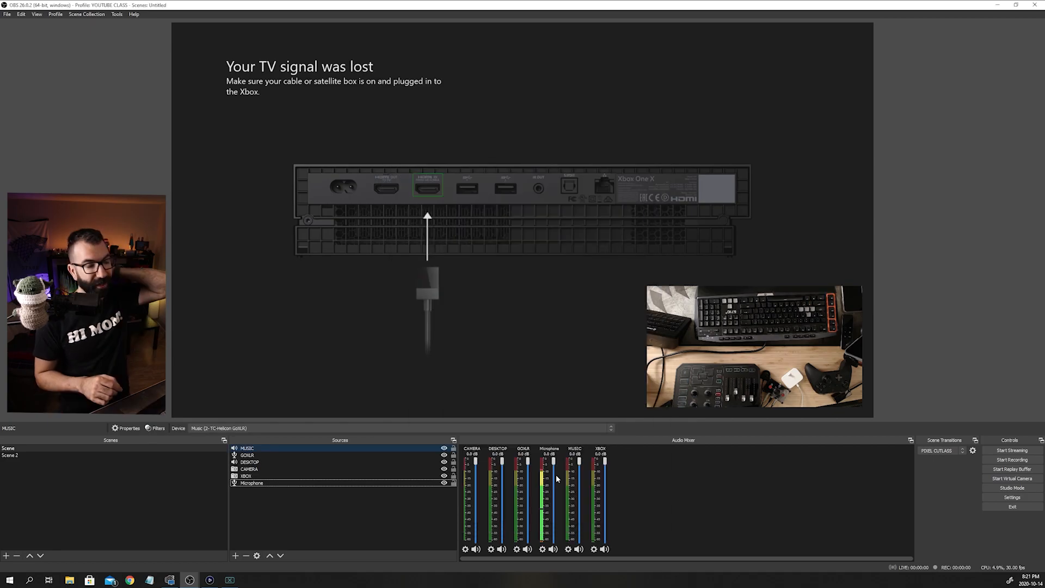
left_click(332, 528)
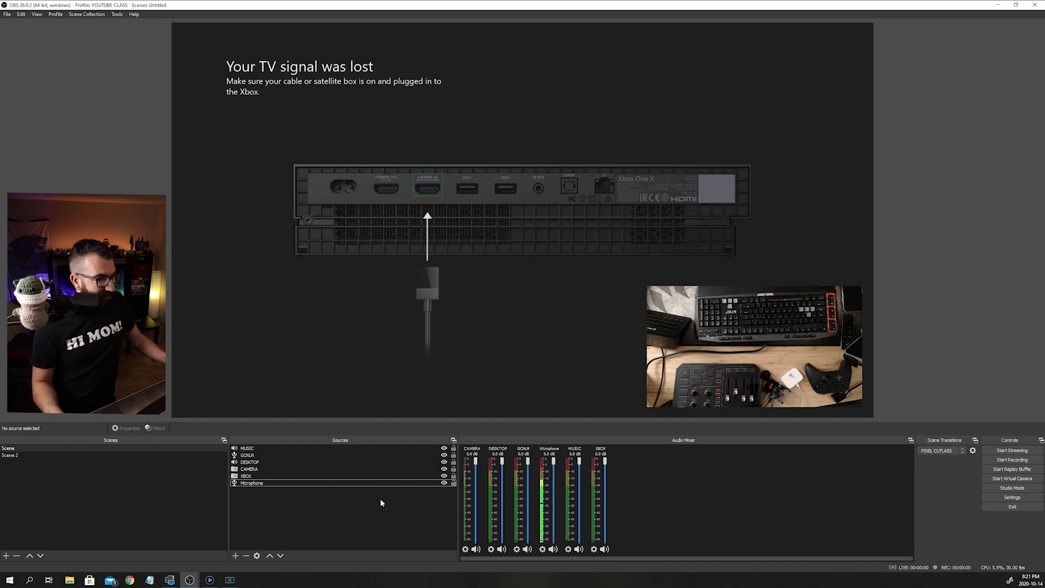
Step: Open the audio mixer's Advanced Audio Properties and make the window taller
right_click(669, 507)
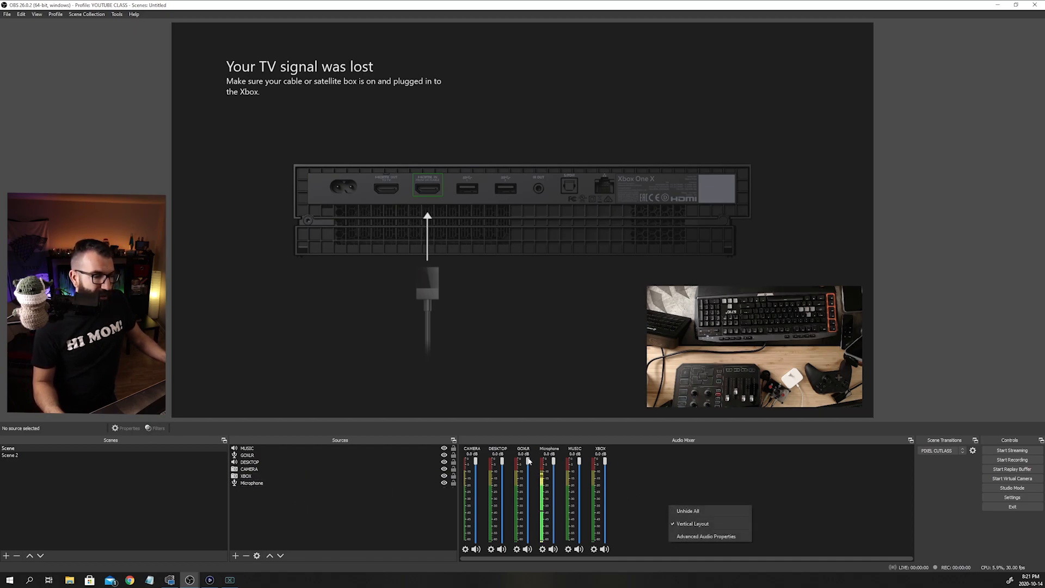
left_click(698, 537)
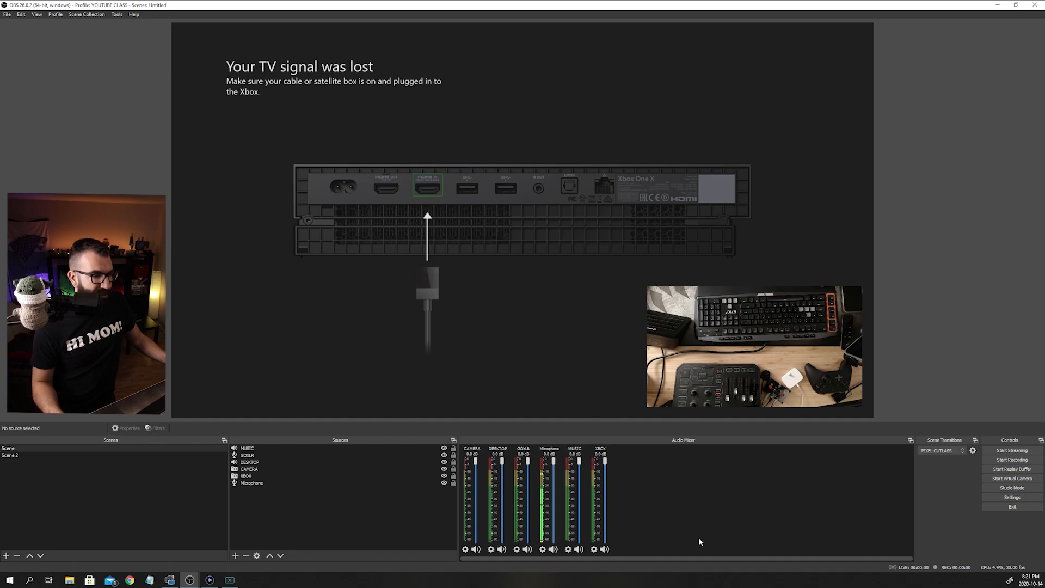
left_click_drag(708, 215, 689, 85)
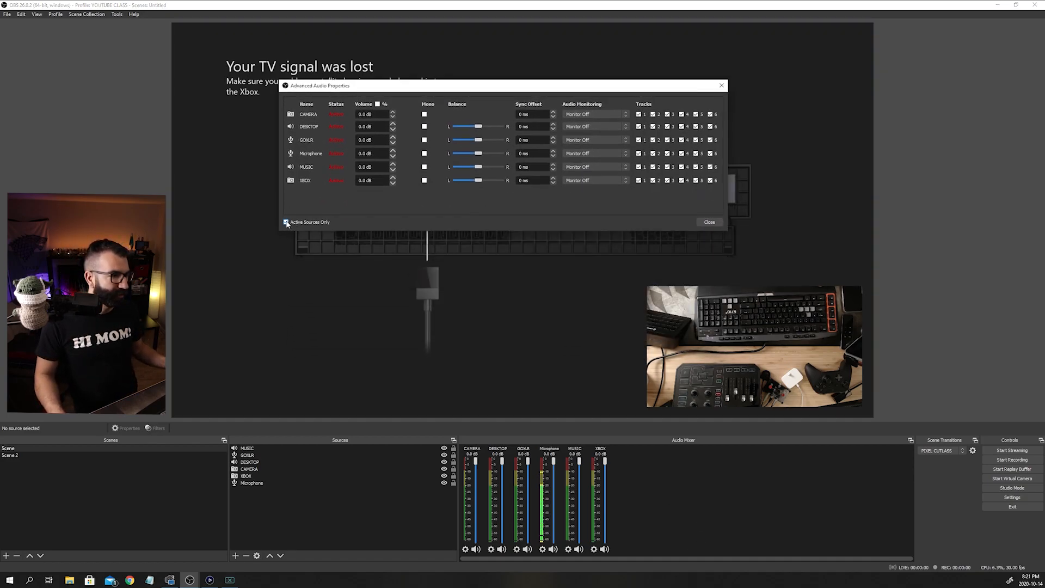
left_click_drag(338, 231, 343, 463)
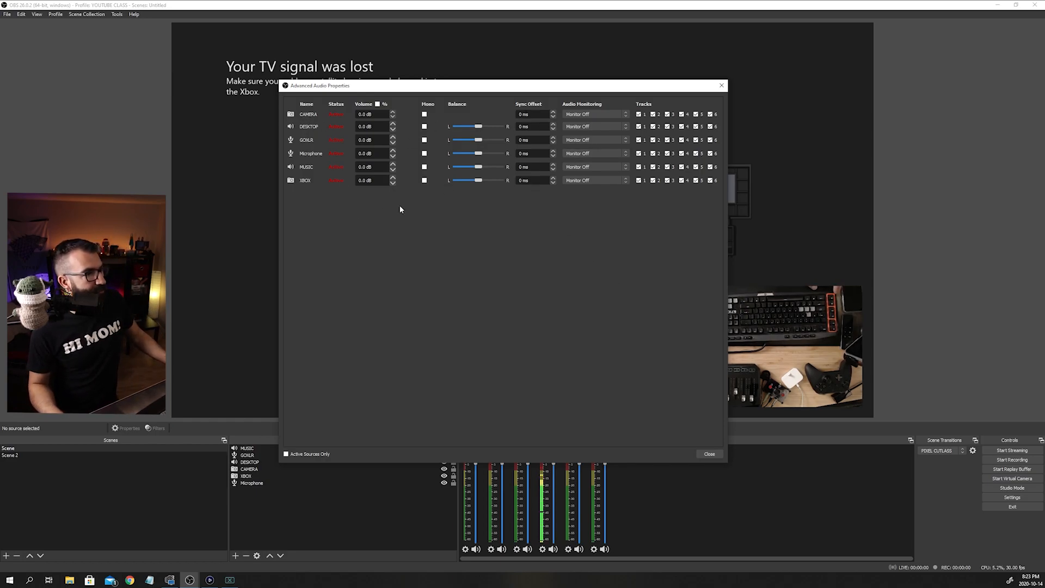
Step: Examine the MUSIC source's audio monitoring options and widen the Advanced Audio Properties window
left_click(606, 166)
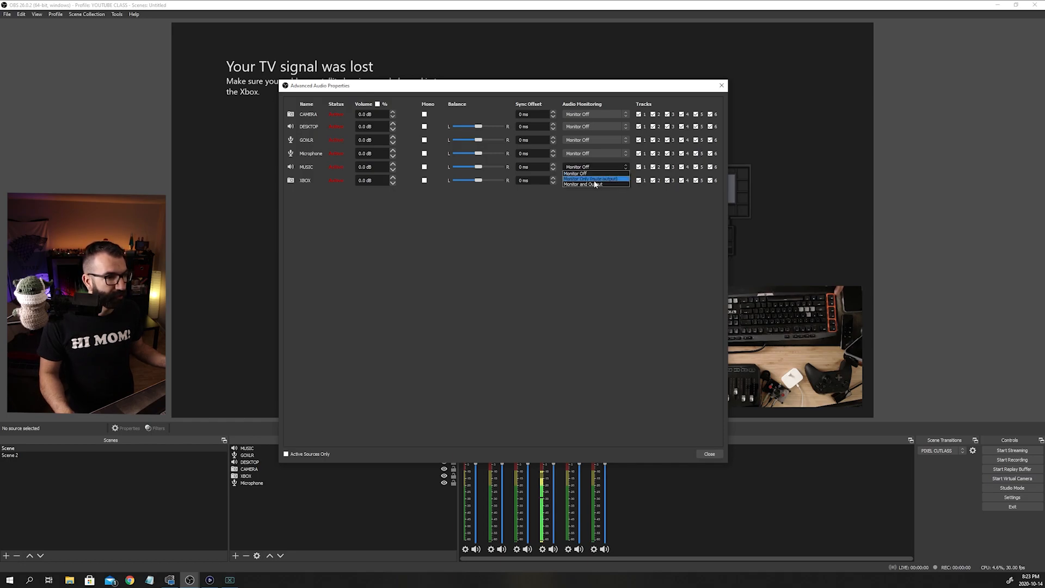
left_click(592, 184)
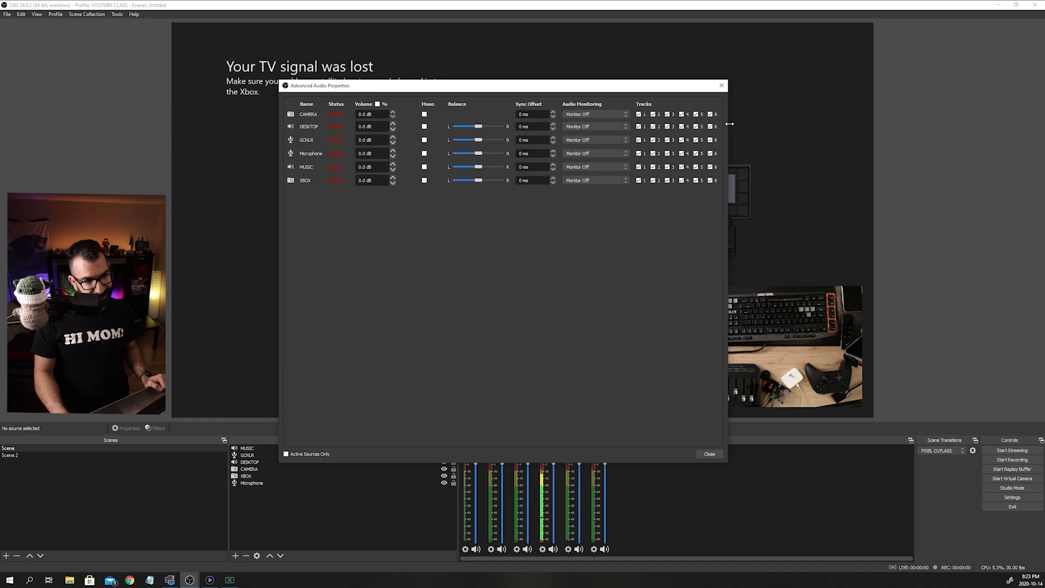
left_click_drag(727, 148, 924, 149)
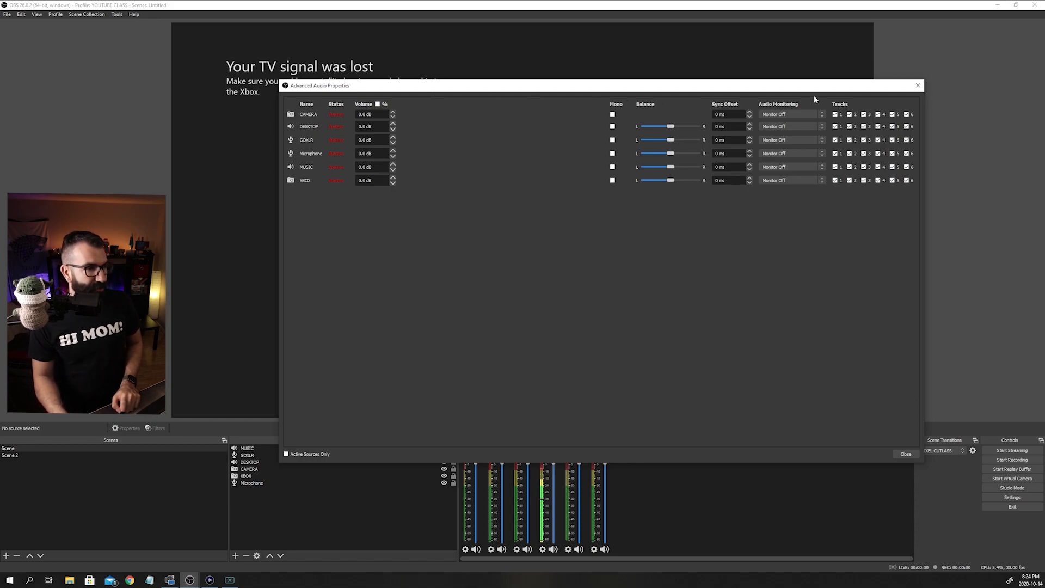
Step: Take CAMERA off audio track 1 and assign only the Microphone source to track 2
left_click(836, 115)
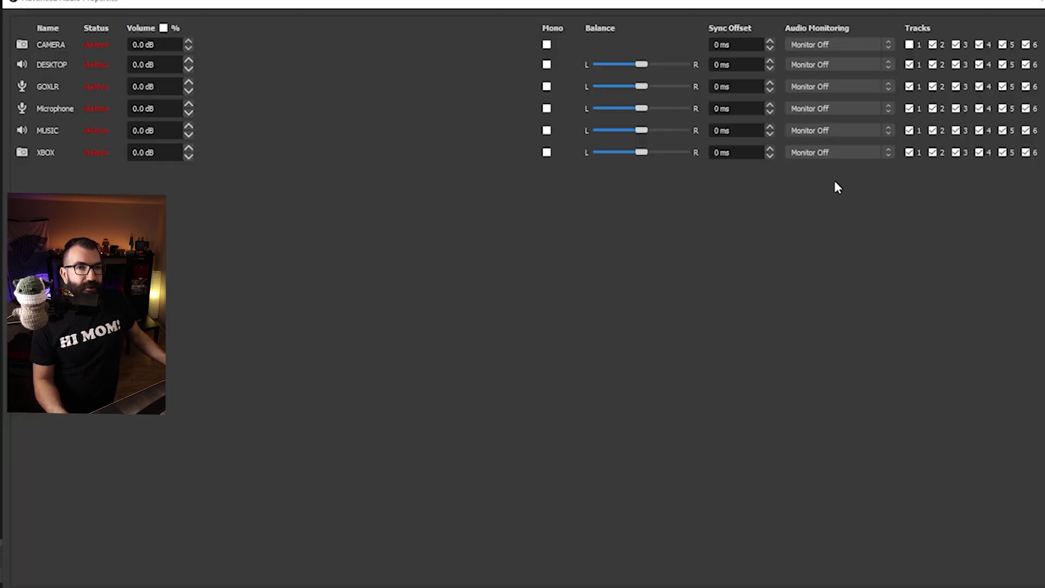
left_click(933, 46)
left_click(933, 64)
left_click(933, 86)
left_click(933, 108)
left_click(933, 130)
left_click(933, 152)
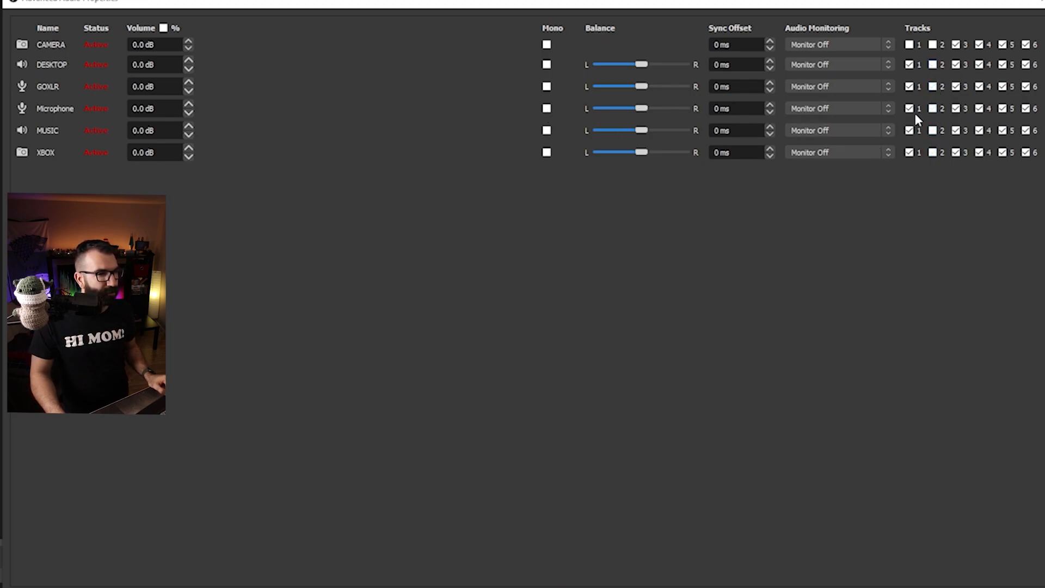
left_click(933, 108)
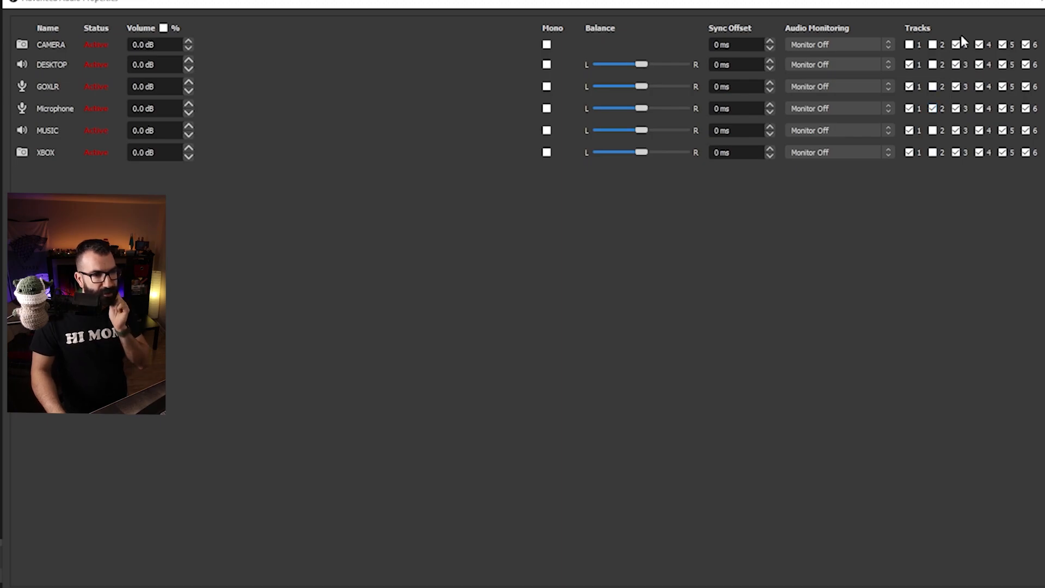
Step: Remove CAMERA, DESKTOP, GOXLR, Microphone and MUSIC from audio track 3, leaving only XBOX on it
left_click(956, 45)
left_click(956, 65)
left_click(956, 86)
left_click(956, 108)
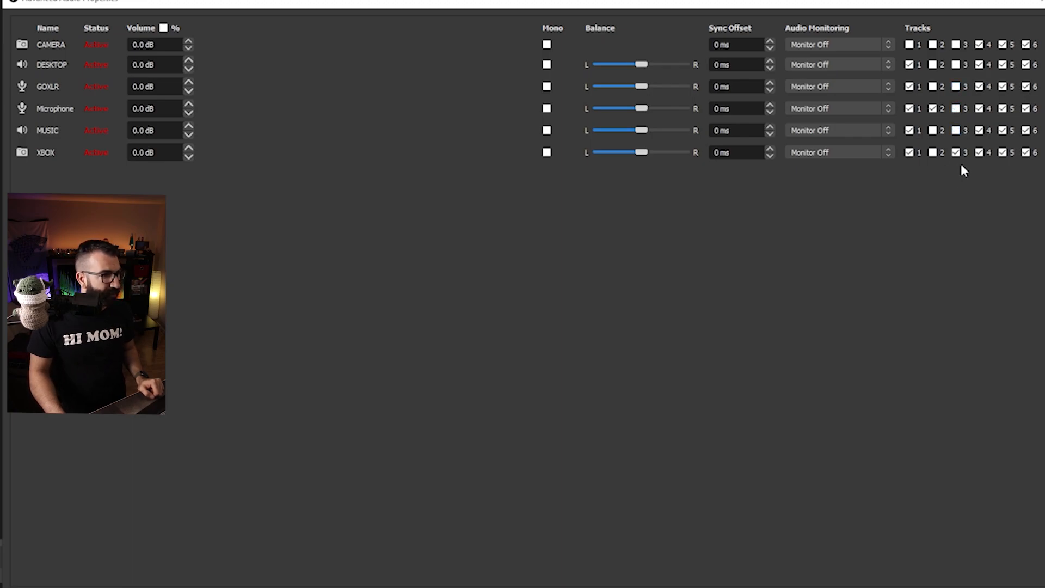
Step: Remove XBOX, Microphone, GOXLR, DESKTOP and CAMERA from audio track 4, keeping only MUSIC on it
left_click(979, 153)
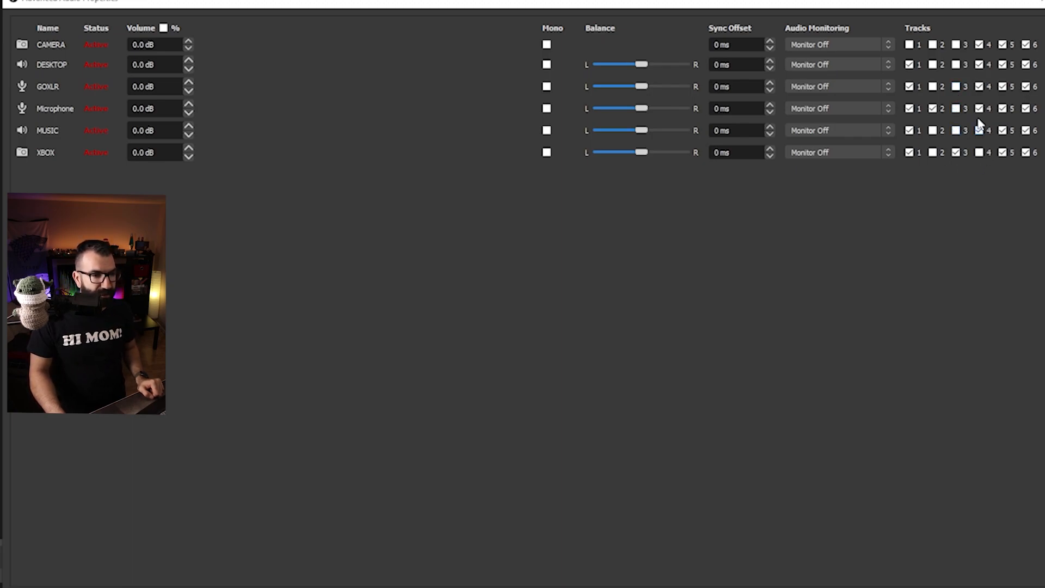
left_click(979, 109)
left_click(979, 86)
left_click(979, 65)
left_click(979, 44)
Step: Remove CAMERA, GOXLR, Microphone, MUSIC and XBOX from audio track 5 so that it carries only DESKTOP
left_click(1002, 45)
left_click(1003, 86)
left_click(1003, 108)
left_click(1003, 131)
left_click(1003, 153)
Step: Remove all sources from audio track 6 and close the Advanced Audio Properties window
left_click(1026, 45)
left_click(1025, 64)
left_click(1025, 87)
left_click(1026, 108)
left_click(1026, 130)
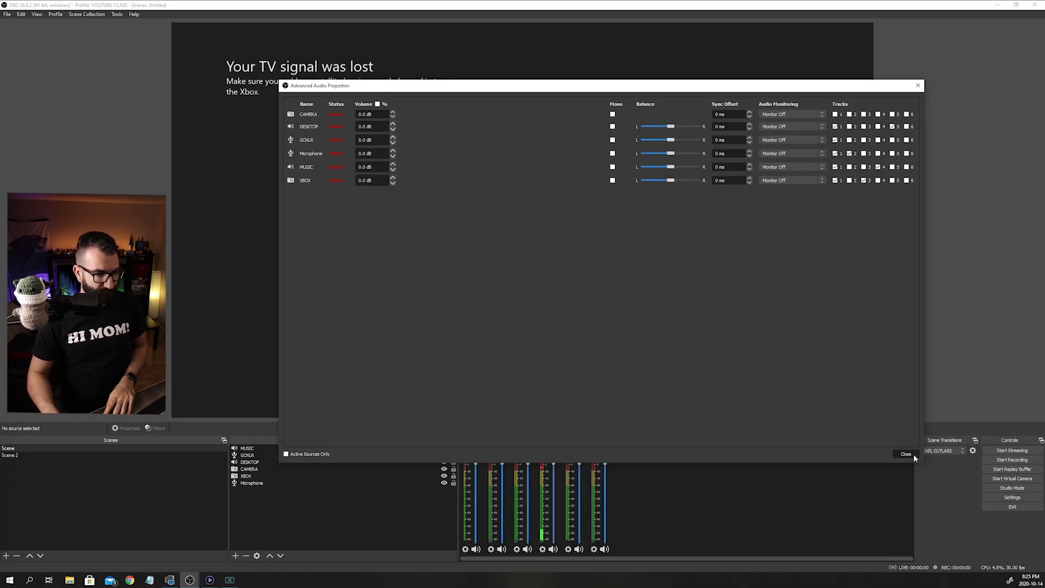
left_click(912, 455)
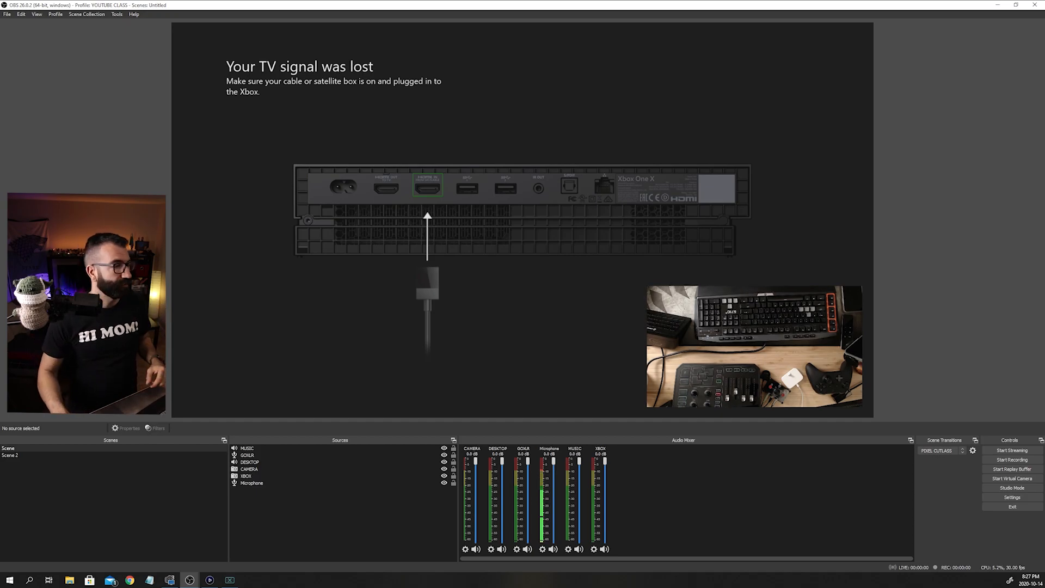
Step: Open the Stats window over the preview to review CPU usage, missed and dropped frames and bitrate, and close it
left_click(36, 14)
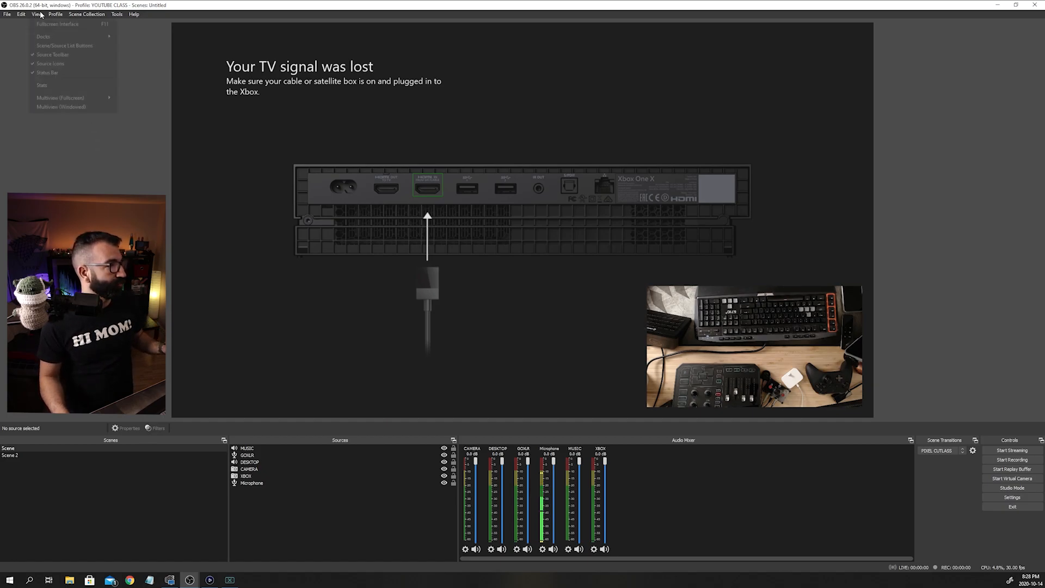
left_click(73, 93)
left_click_drag(732, 391, 447, 150)
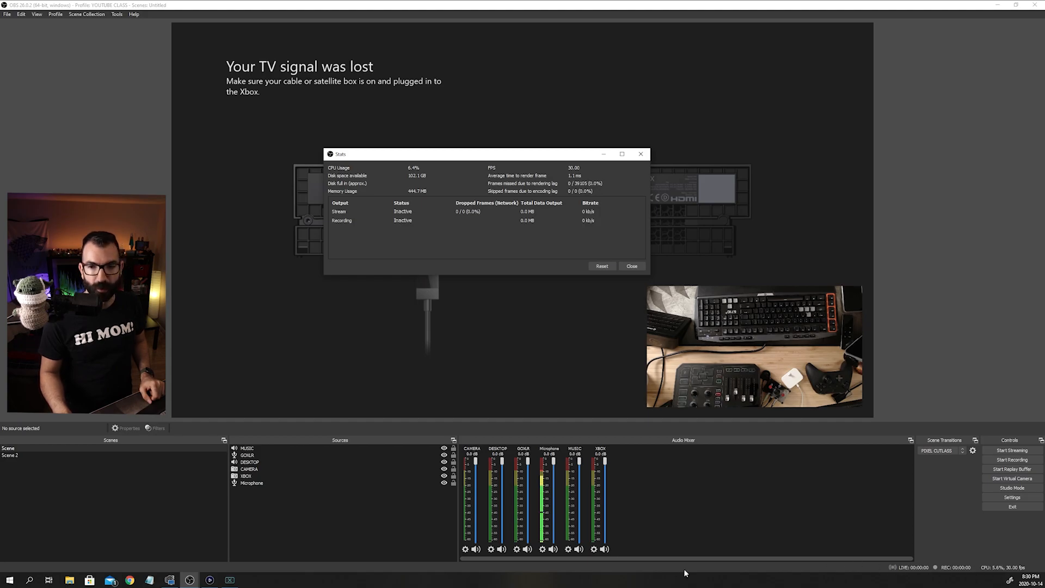
left_click(911, 231)
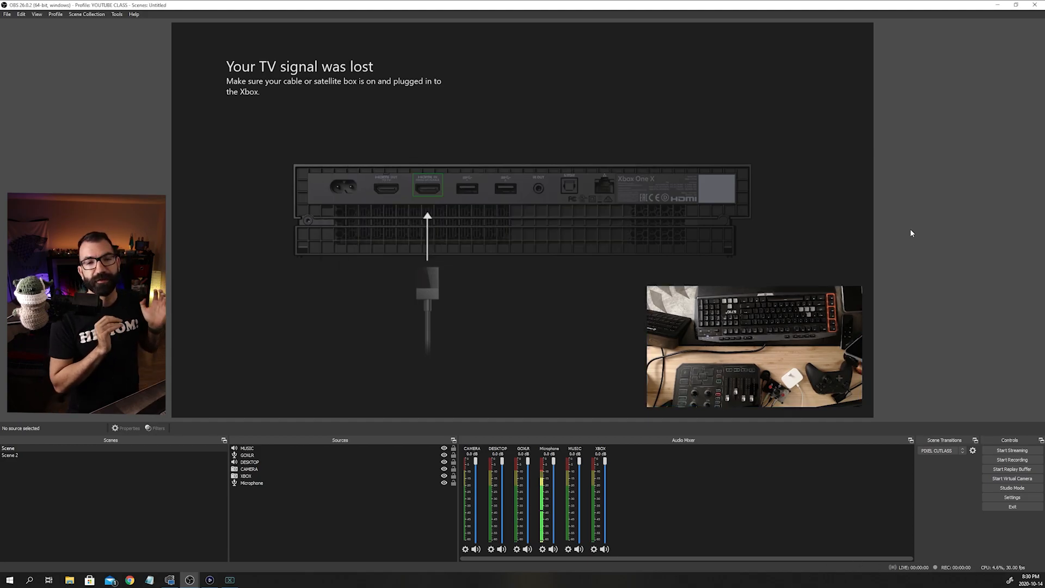